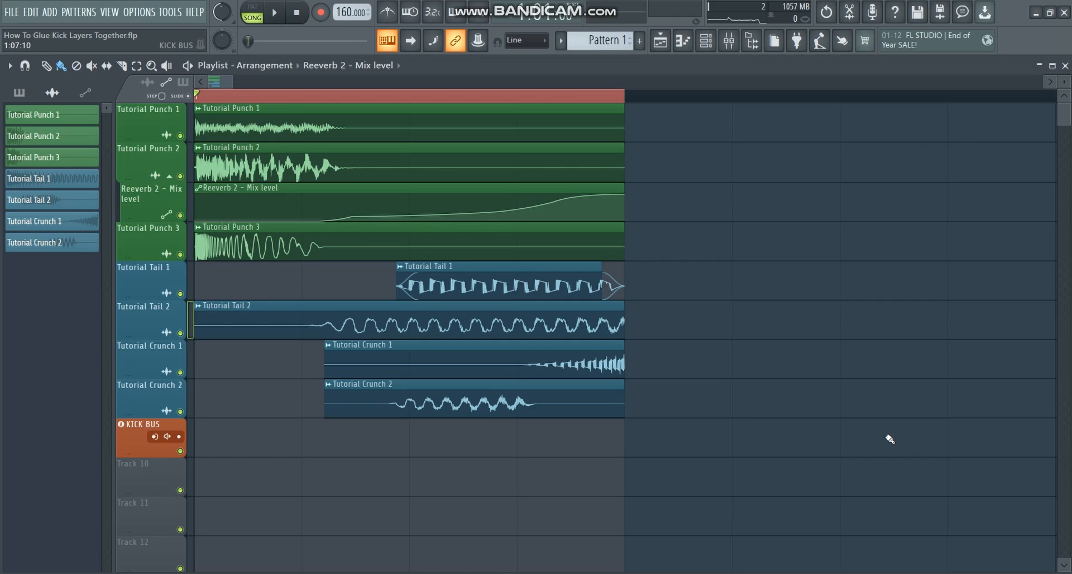
Play the full layered kick arrangement to compare it without and with the mixer track effects.
key(space)
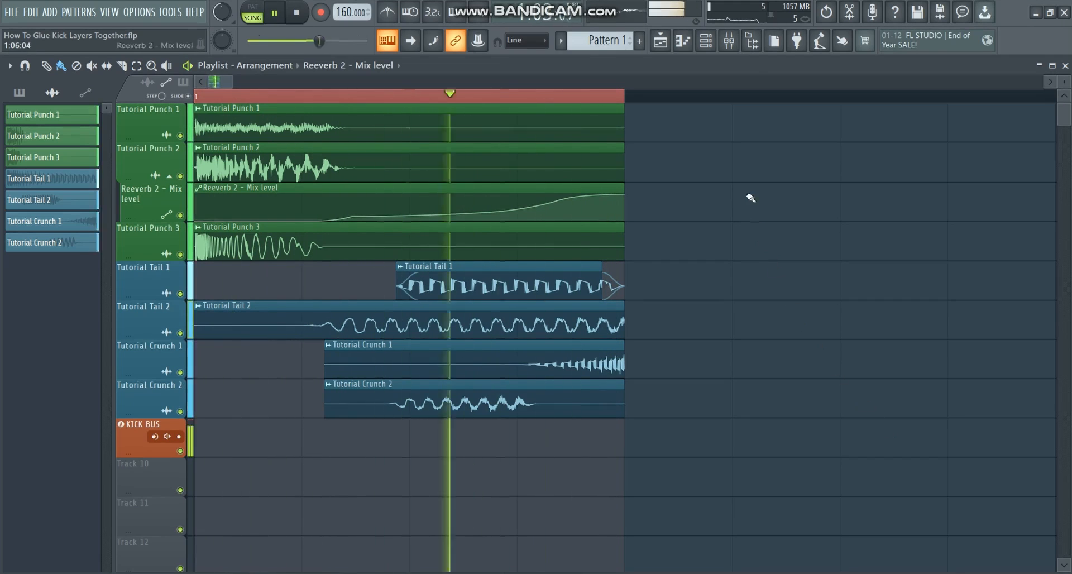
click(729, 41)
key(space)
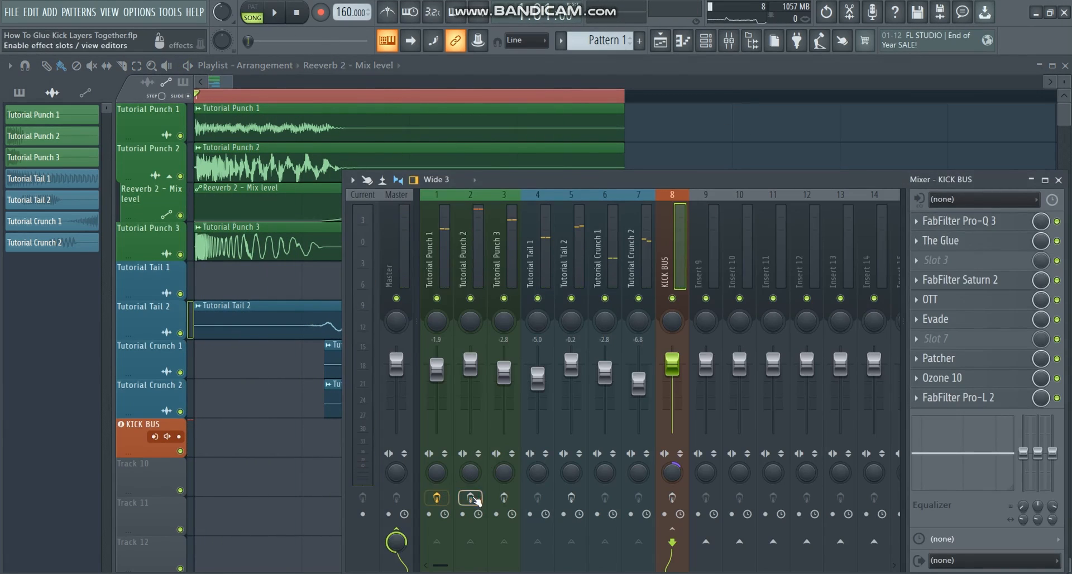
key(space)
click(729, 41)
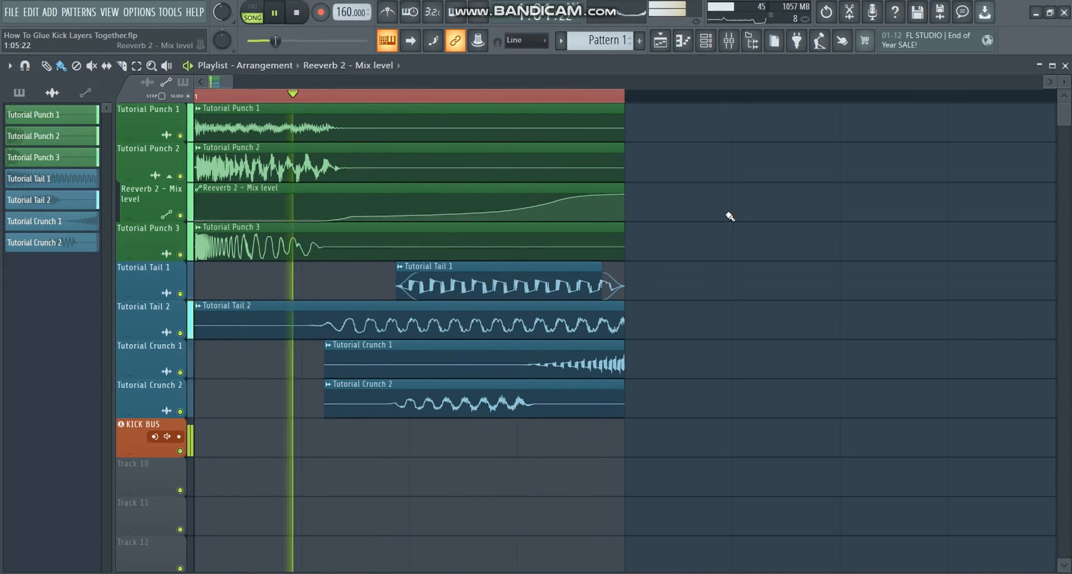
key(space)
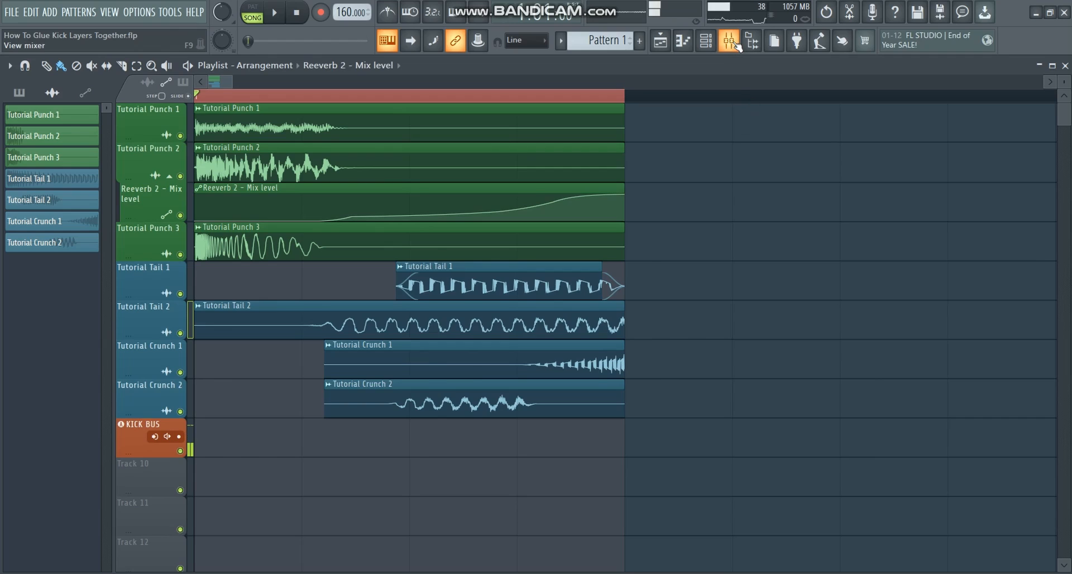
click(733, 43)
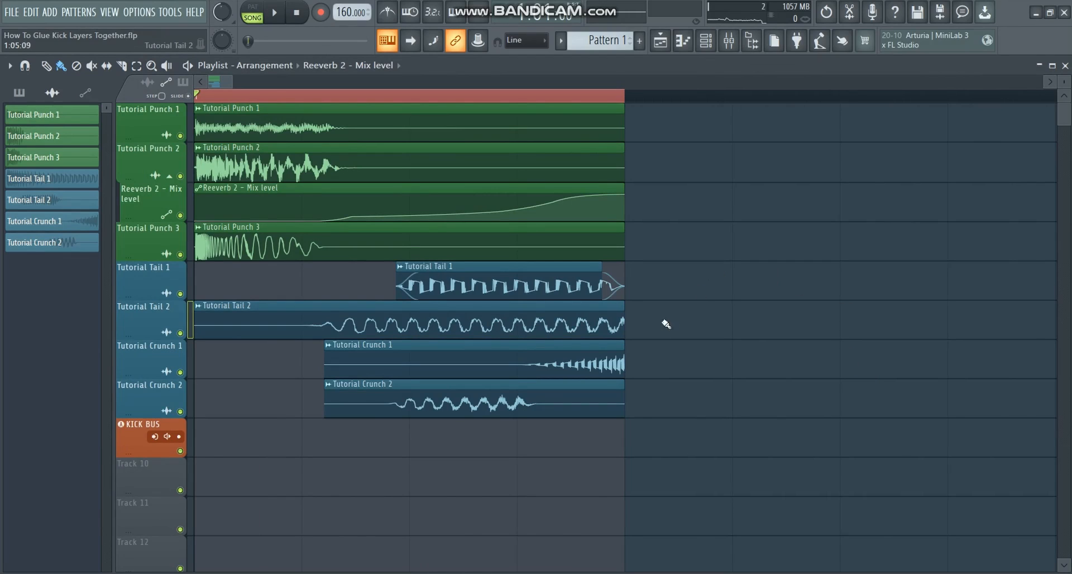
key(space)
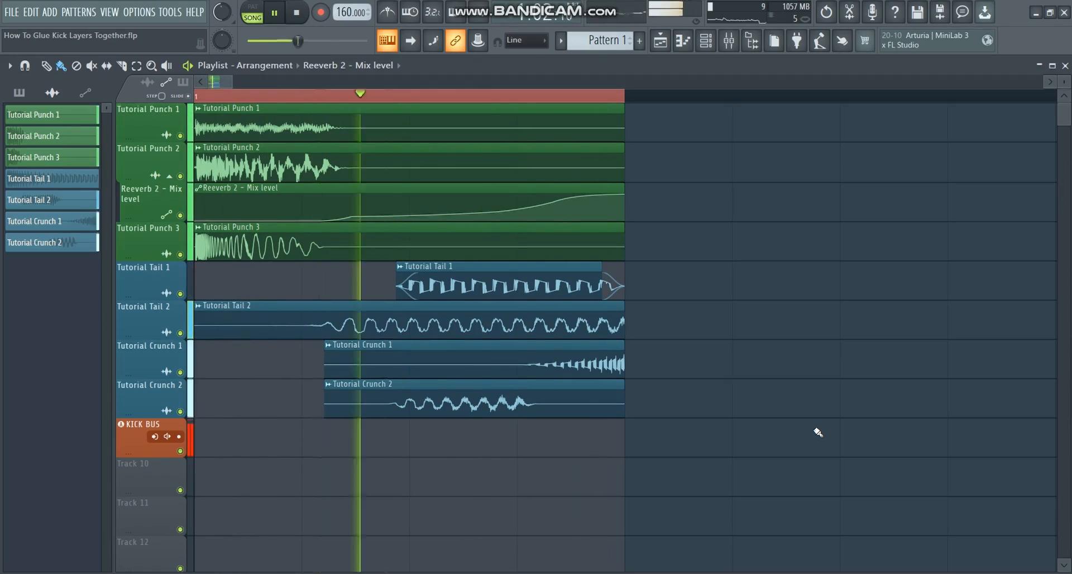
key(space)
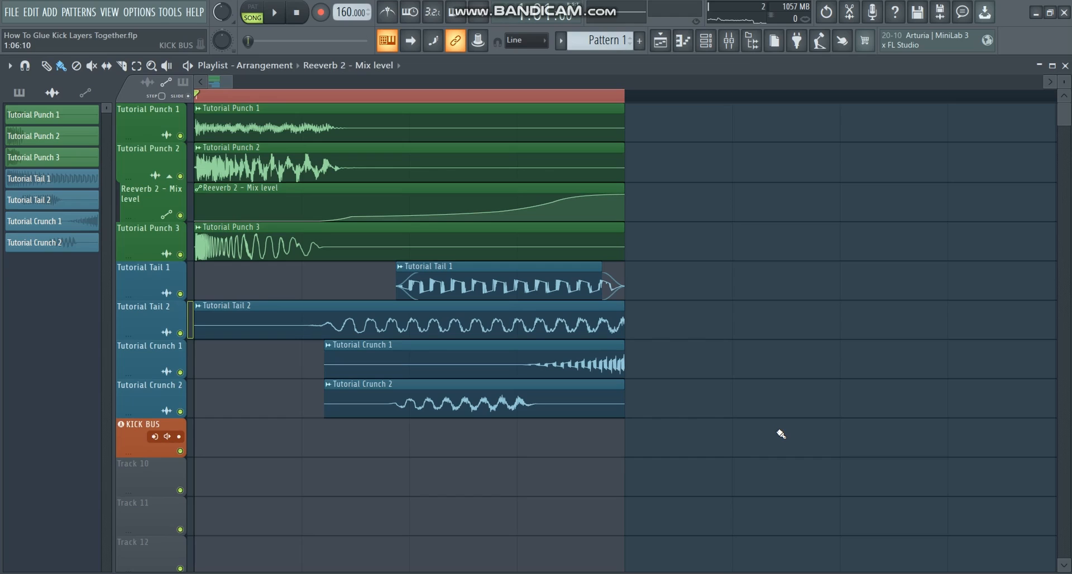
Disable the effect slots on the Tutorial Punch 1, Tutorial Punch 2 and Tutorial Punch 3 mixer tracks.
click(729, 41)
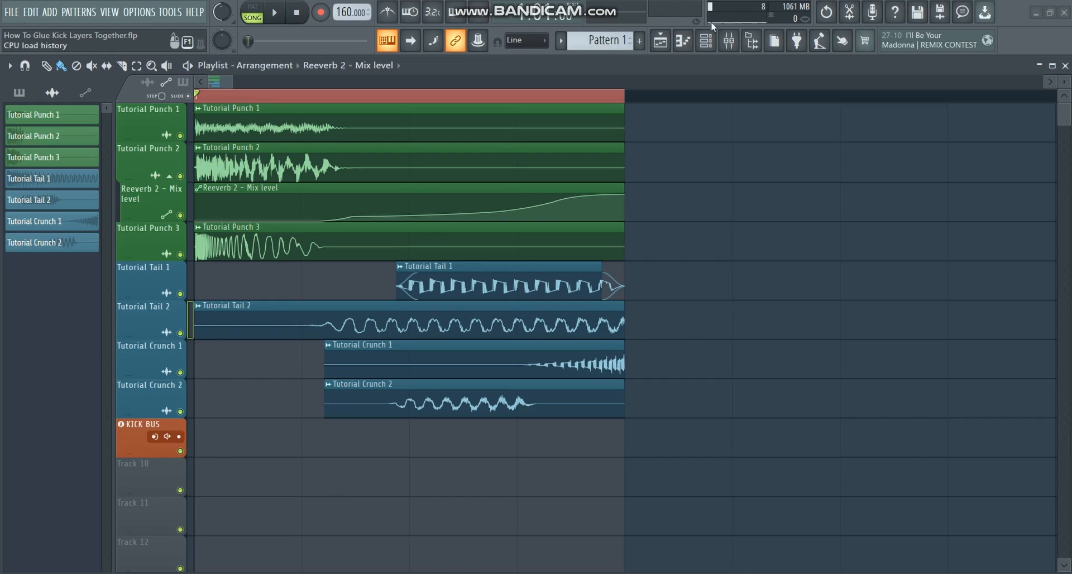
click(729, 40)
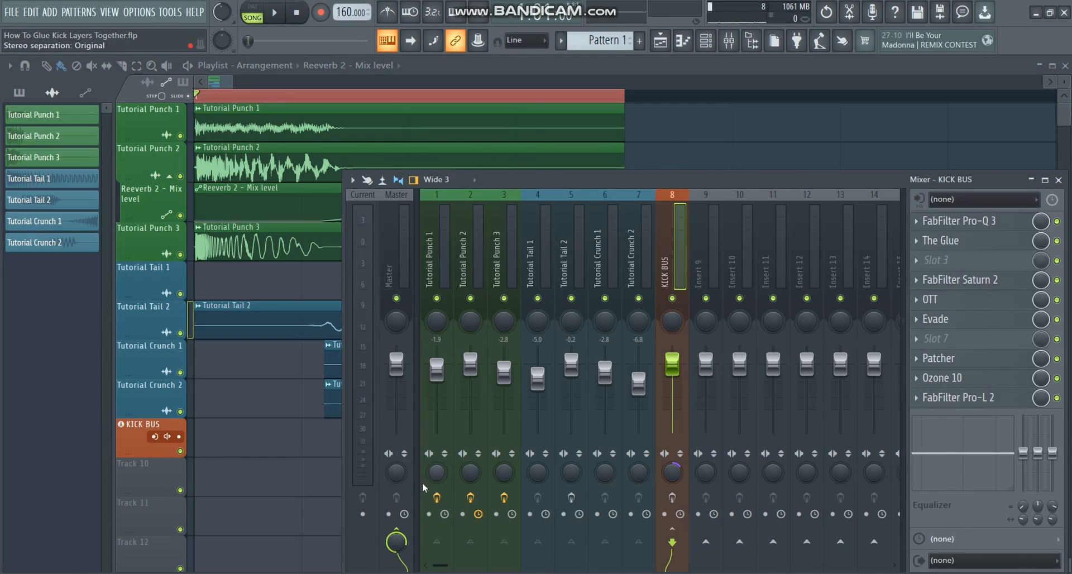
click(437, 499)
click(470, 500)
click(504, 499)
key(F9)
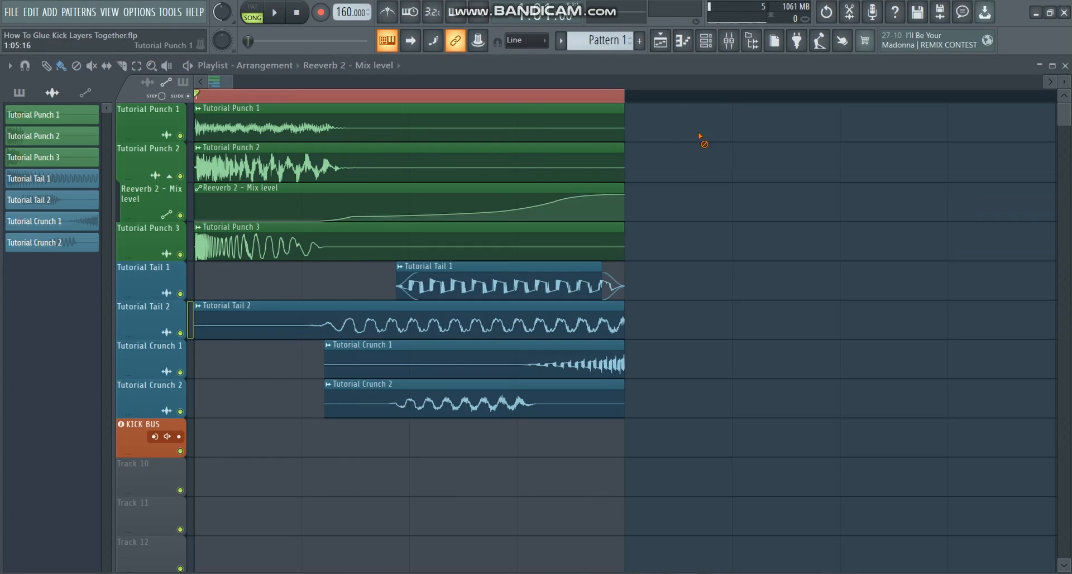
Solo the Tutorial Punch 1 playlist track, play it without effects and select its mixer track.
right_click(180, 136)
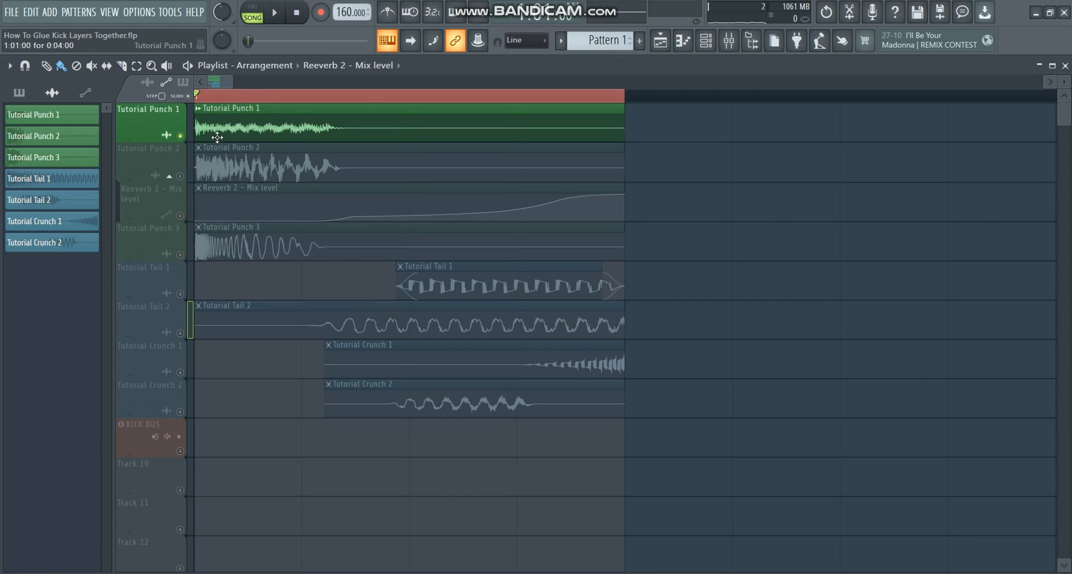
key(space)
key(F9)
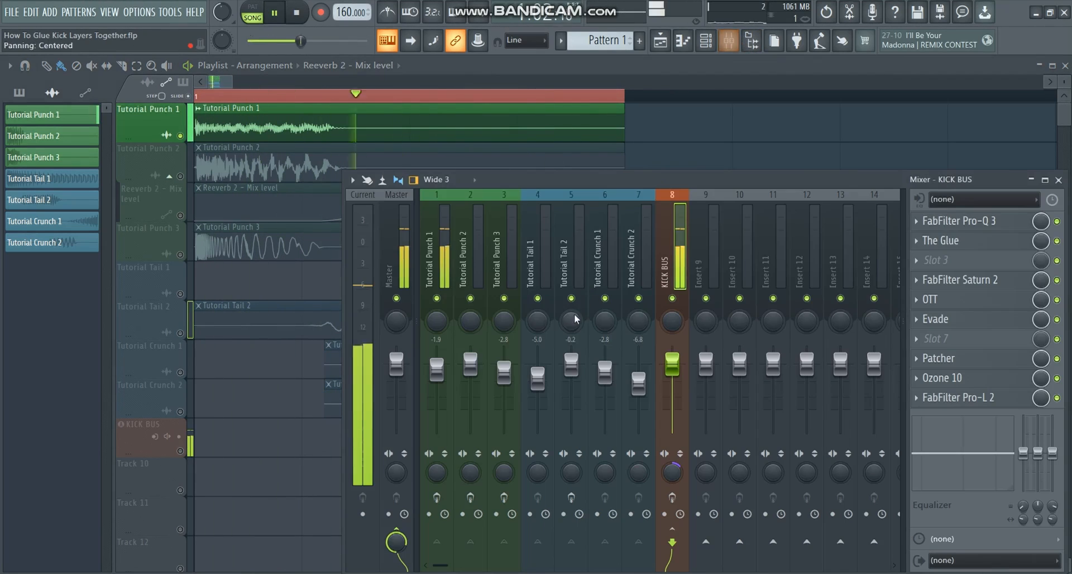
click(439, 254)
key(space)
Enable the effects on Tutorial Punch 1, review its FabFilter Pro-Q 3 low cut and play the layer.
click(437, 498)
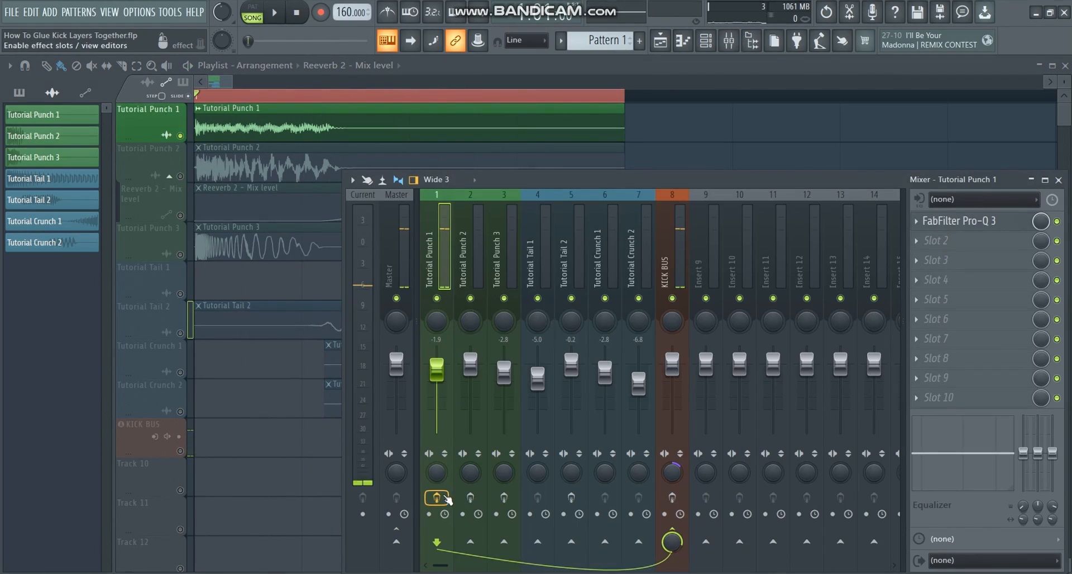
click(949, 222)
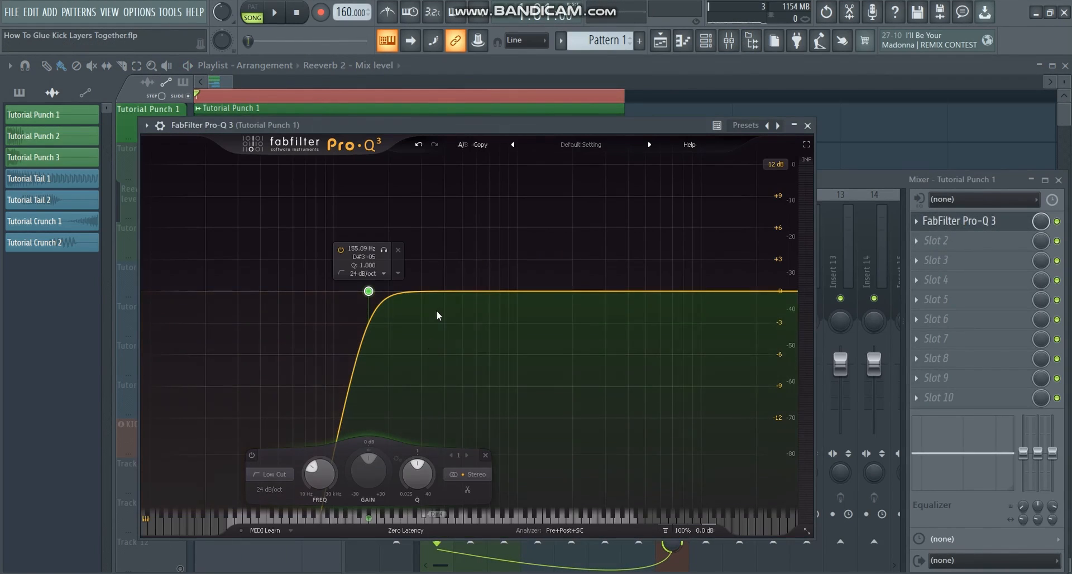
click(960, 221)
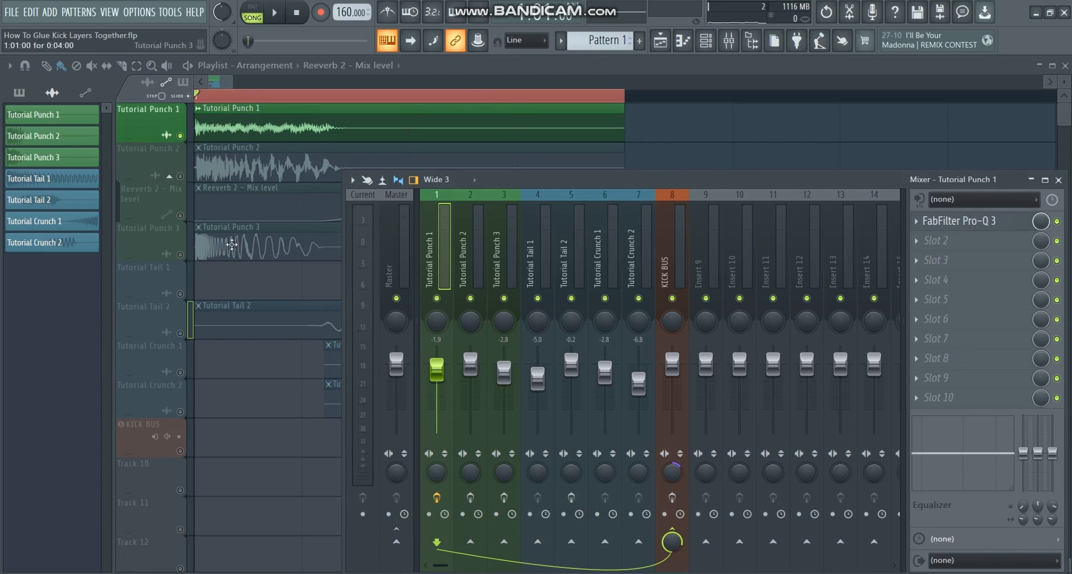
key(space)
key(space)
key(F9)
Solo Tutorial Punch 2, play it without effects and unmute its Reeverb 2 mix level automation track.
right_click(180, 176)
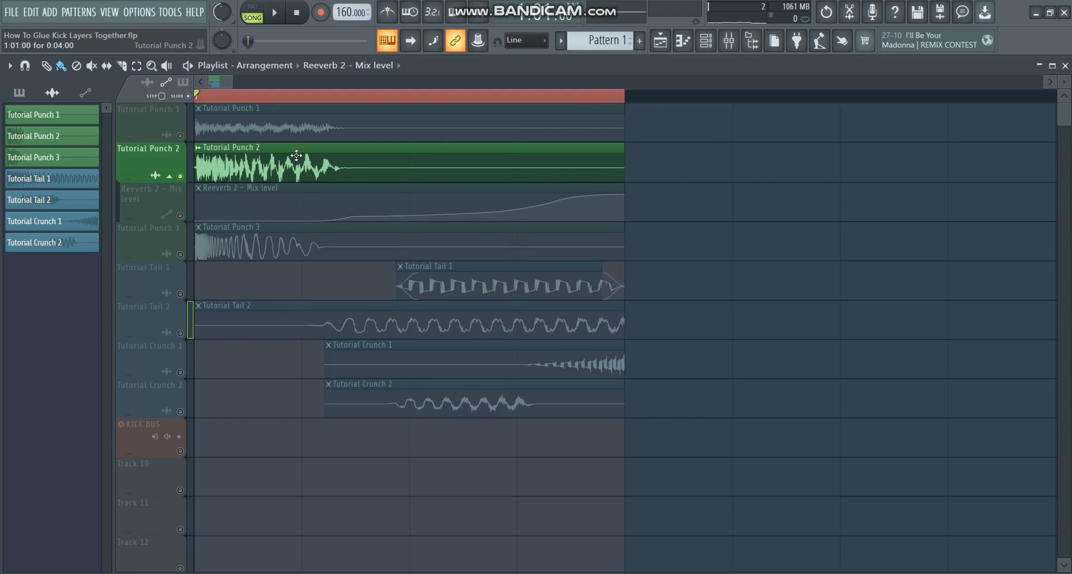
key(space)
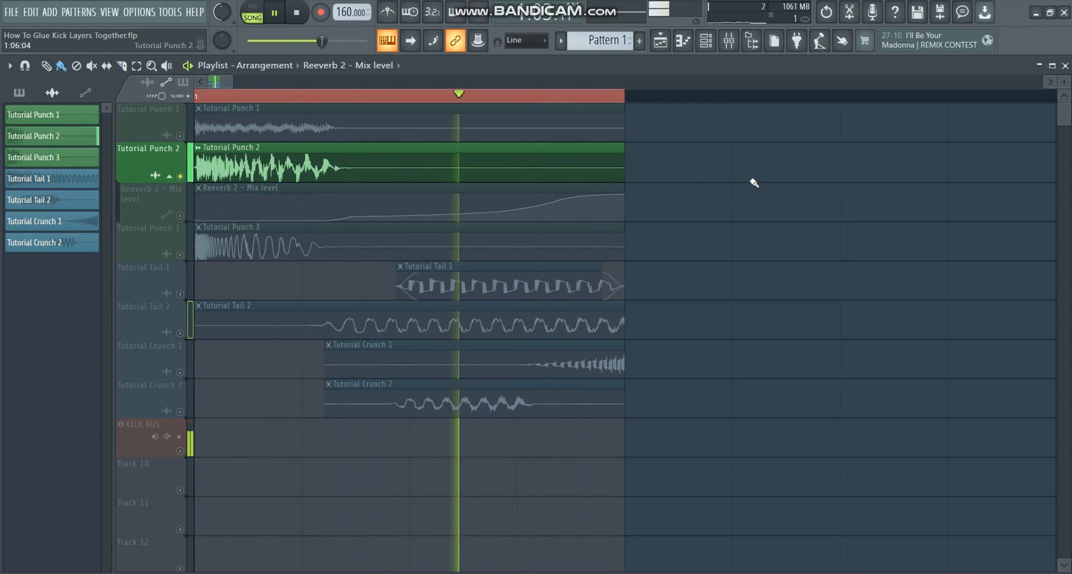
key(space)
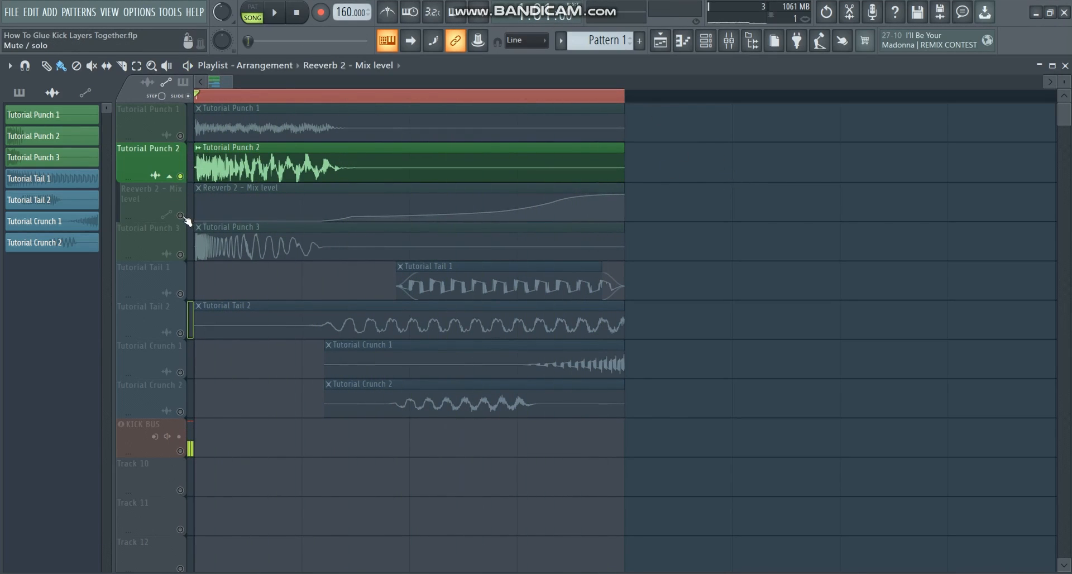
click(190, 218)
Enable Tutorial Punch 2's effects, bypass FabFilter Pro-Q 3, Patcher and FabFilter Pro-L 2, and play the layer with only the reverb.
click(728, 41)
click(470, 252)
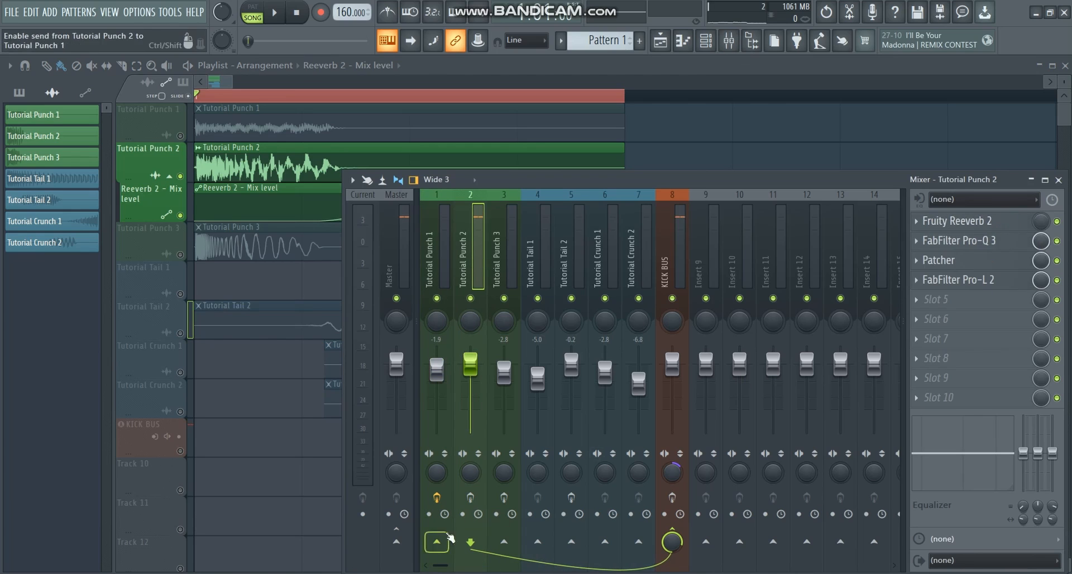
click(471, 497)
click(1057, 240)
click(1057, 260)
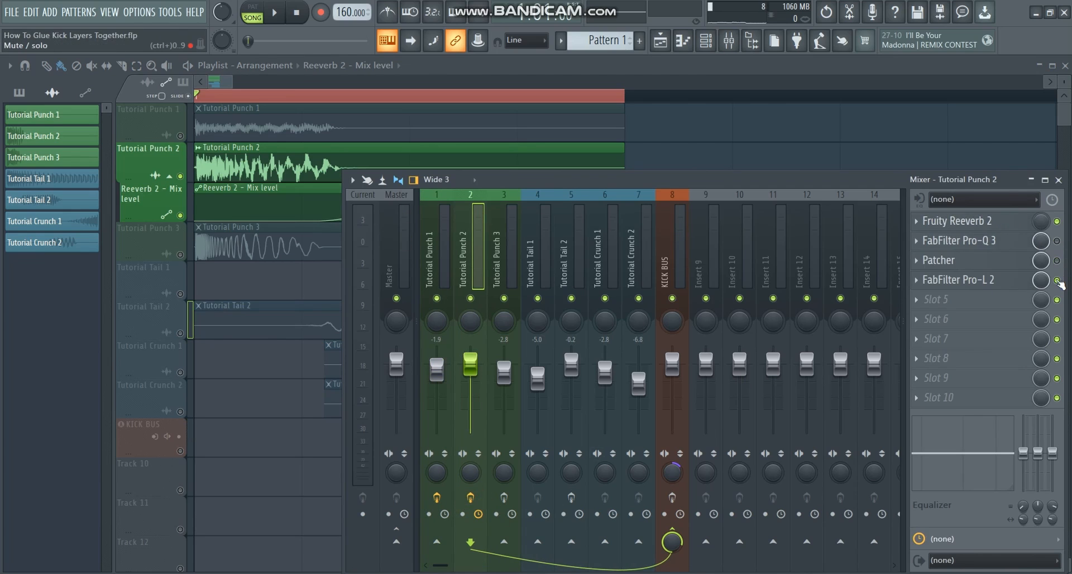
click(1057, 280)
key(space)
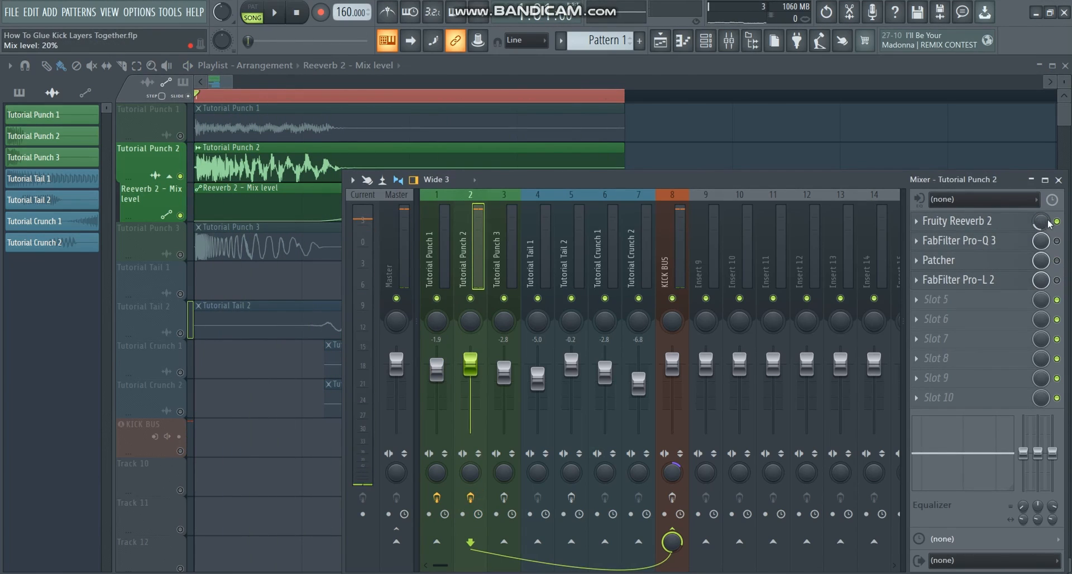
Review the Fruity Reeverb 2 settings on Tutorial Punch 2 and play the layer with the reverb.
click(957, 221)
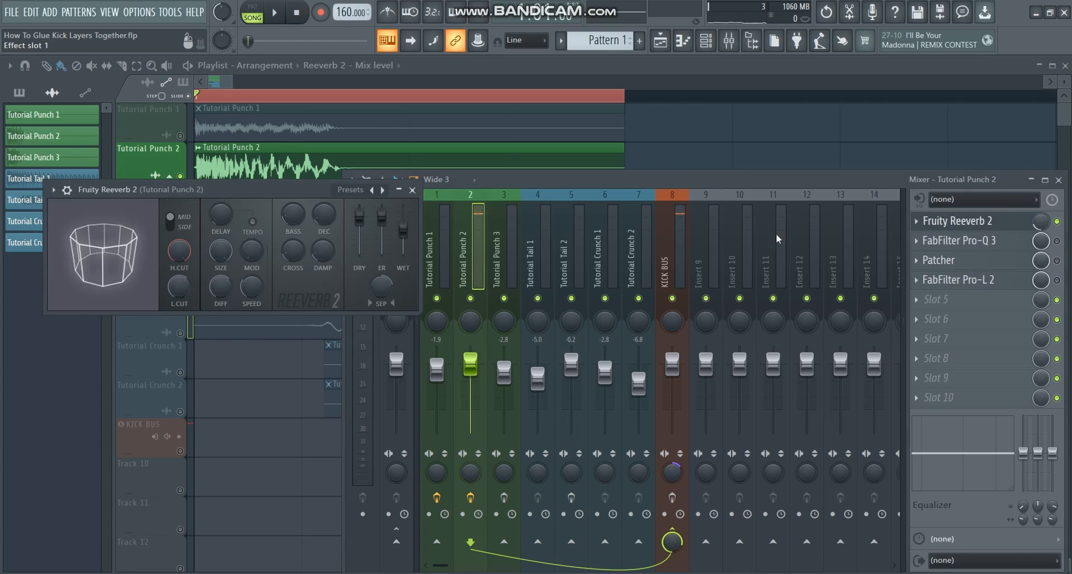
drag(260, 205, 266, 245)
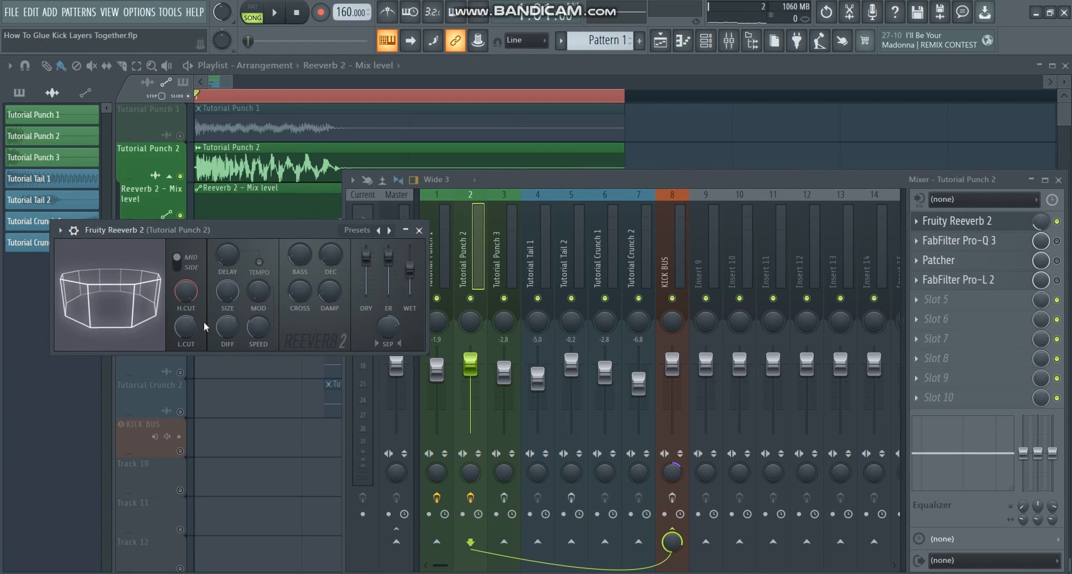
drag(293, 233, 293, 266)
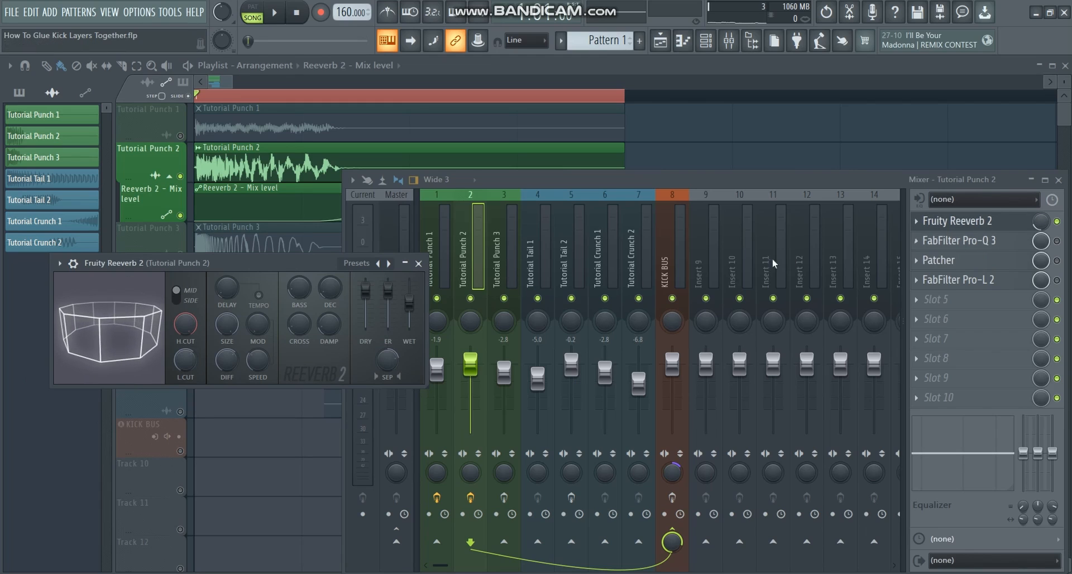
drag(288, 260, 324, 274)
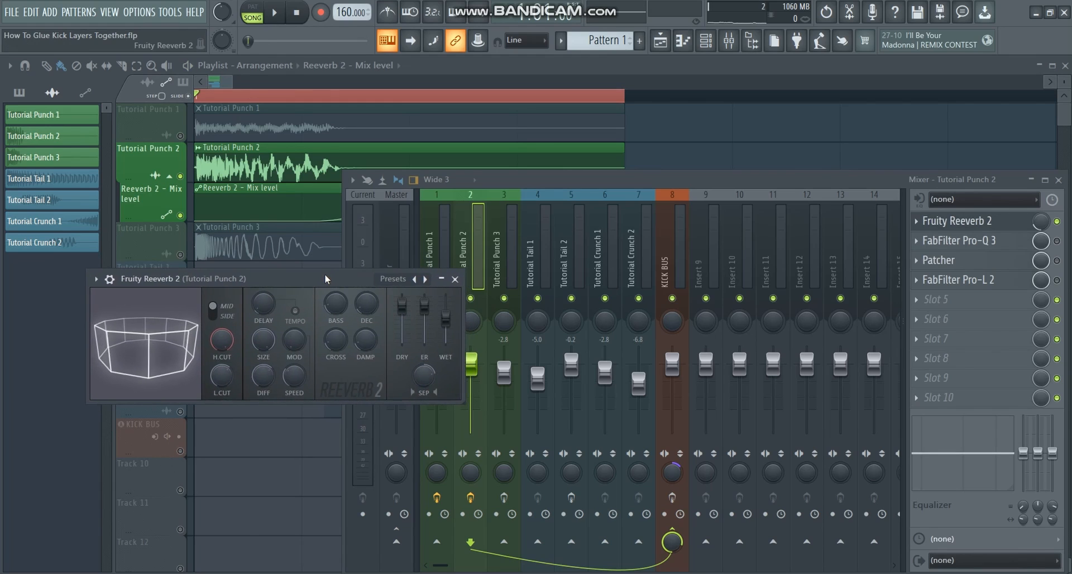
key(space)
click(455, 279)
key(space)
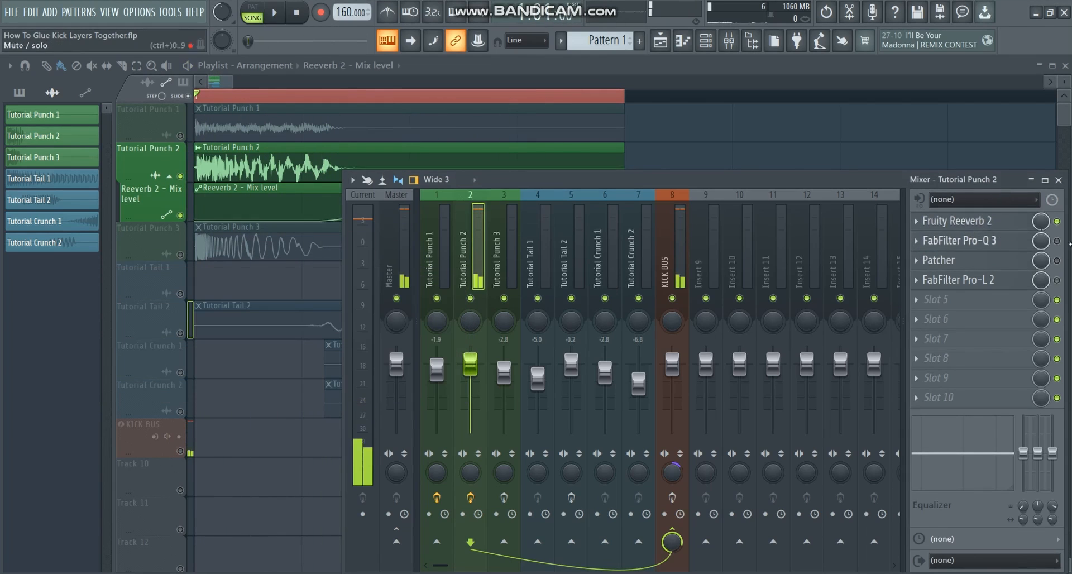
Re-enable FabFilter Pro-Q 3 on Tutorial Punch 2 and examine its low cut and bell bands.
click(960, 241)
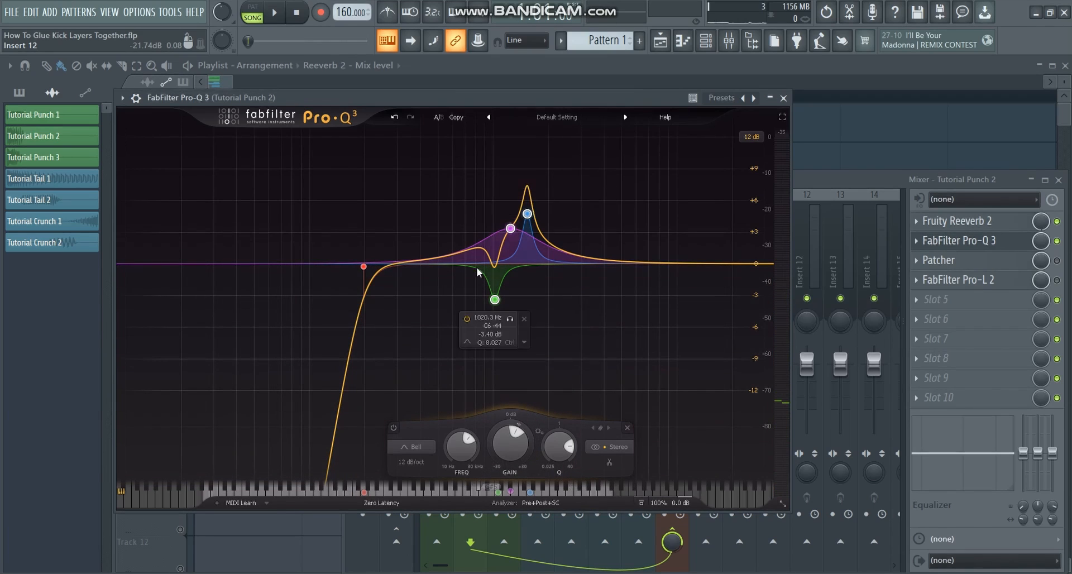
mouse_move(516, 222)
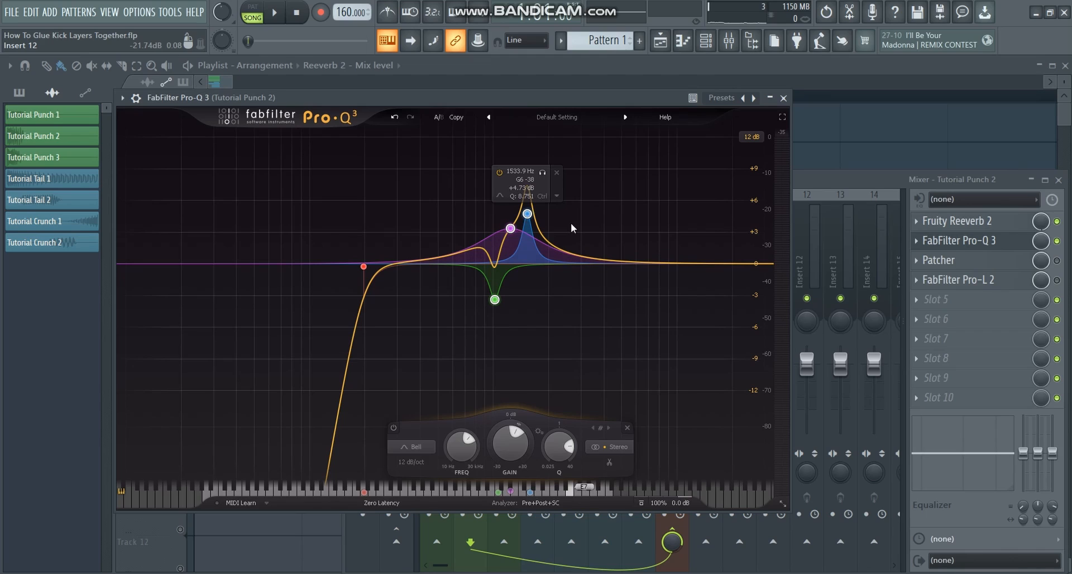
mouse_move(505, 300)
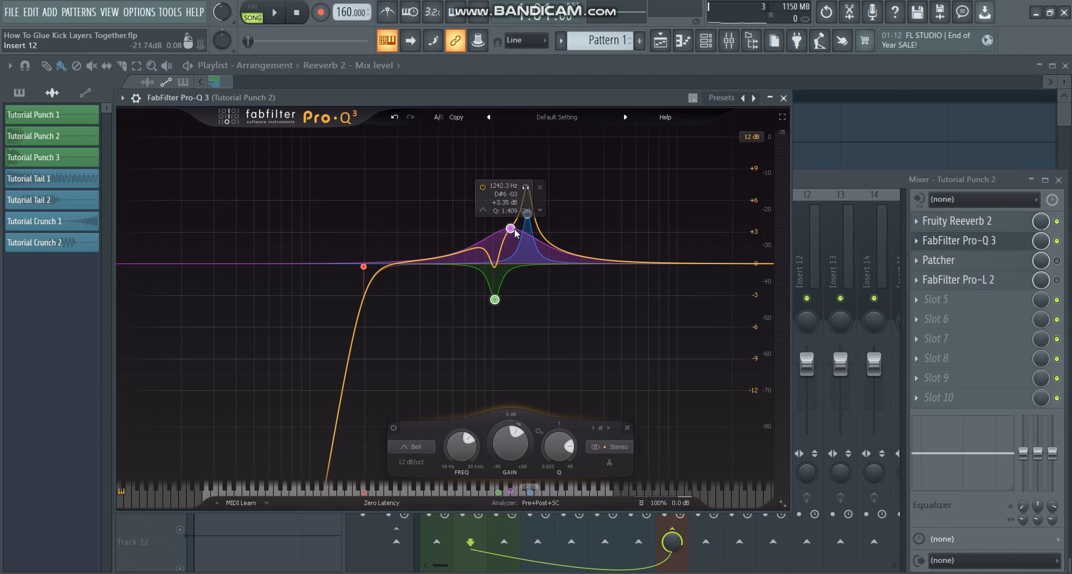
Compare the sound of Tutorial Punch 2 with the three Pro-Q 3 bell bands bypassed and enabled.
drag(471, 347, 468, 350)
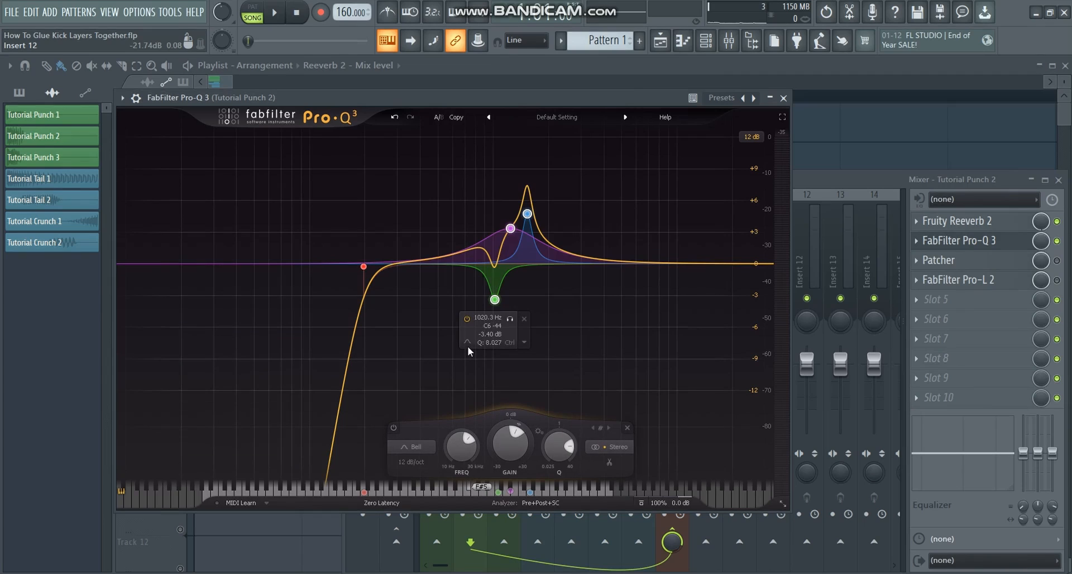
click(467, 319)
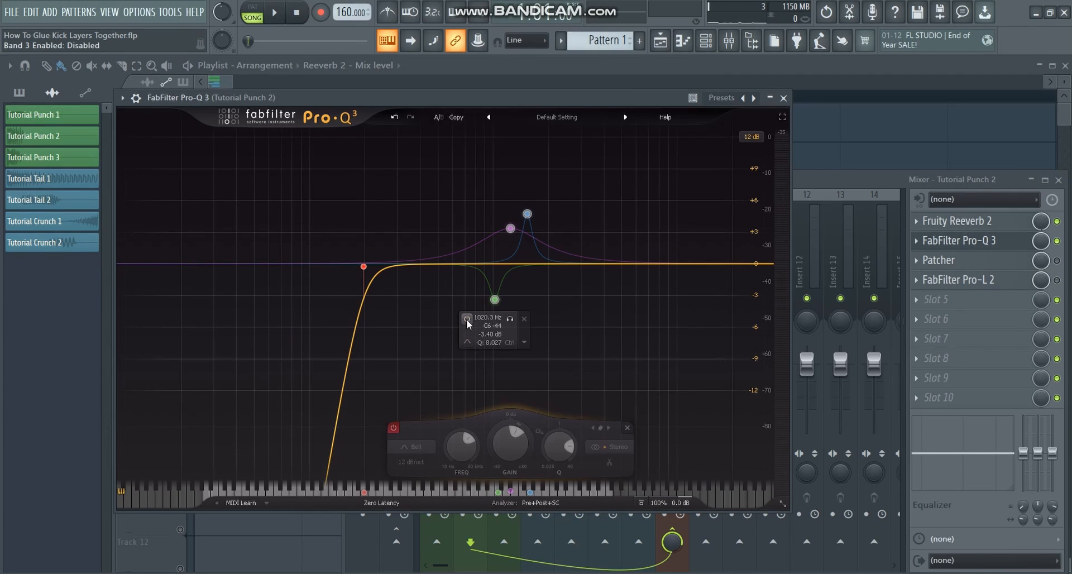
key(space)
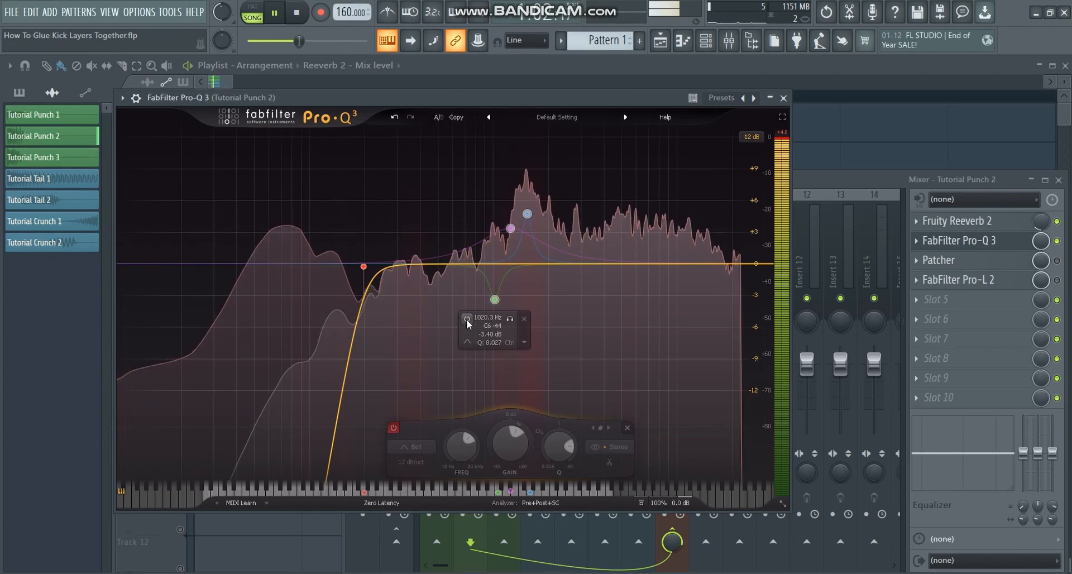
click(467, 320)
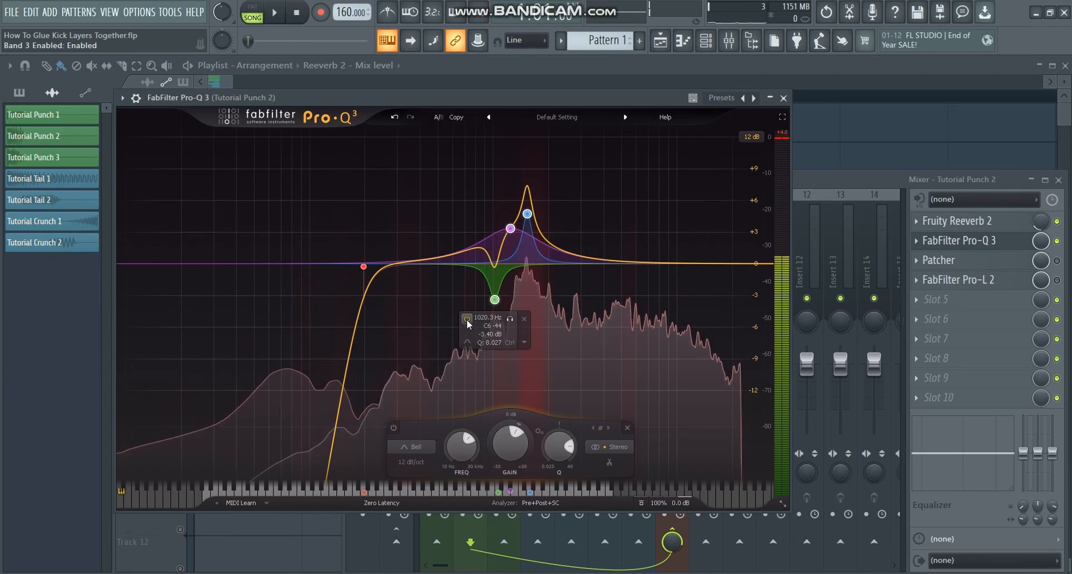
key(space)
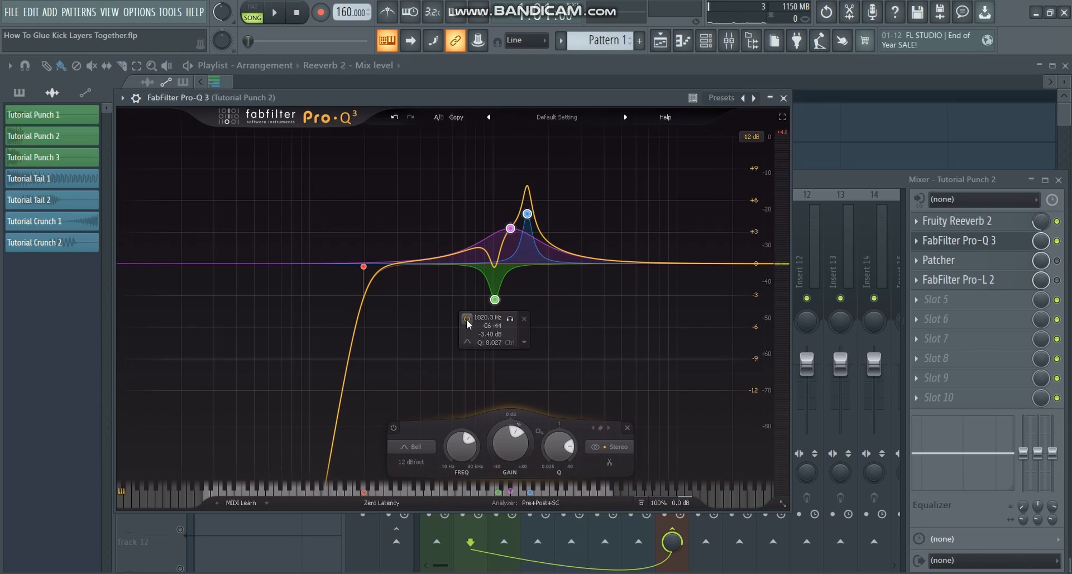
click(1012, 242)
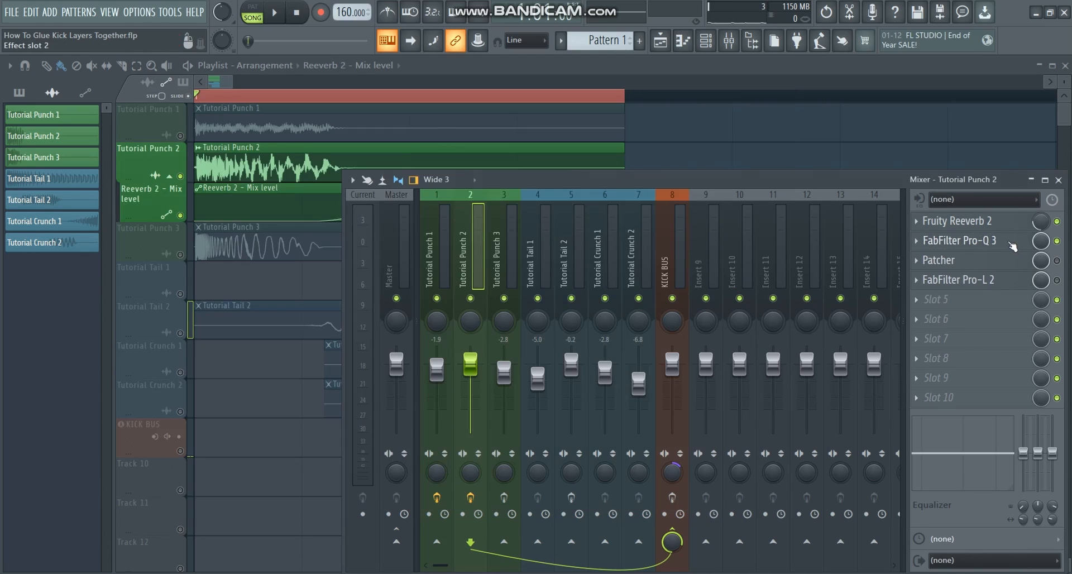
Re-enable Patcher and FabFilter Pro-L 2 on Tutorial Punch 2, view their settings, and play the layer with its full effect chain.
click(1021, 262)
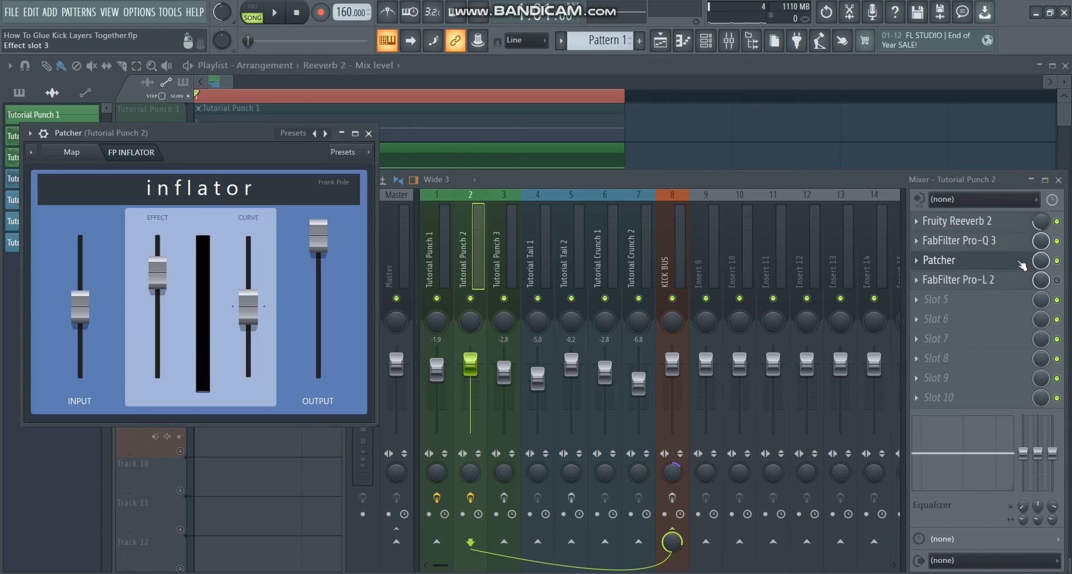
click(993, 266)
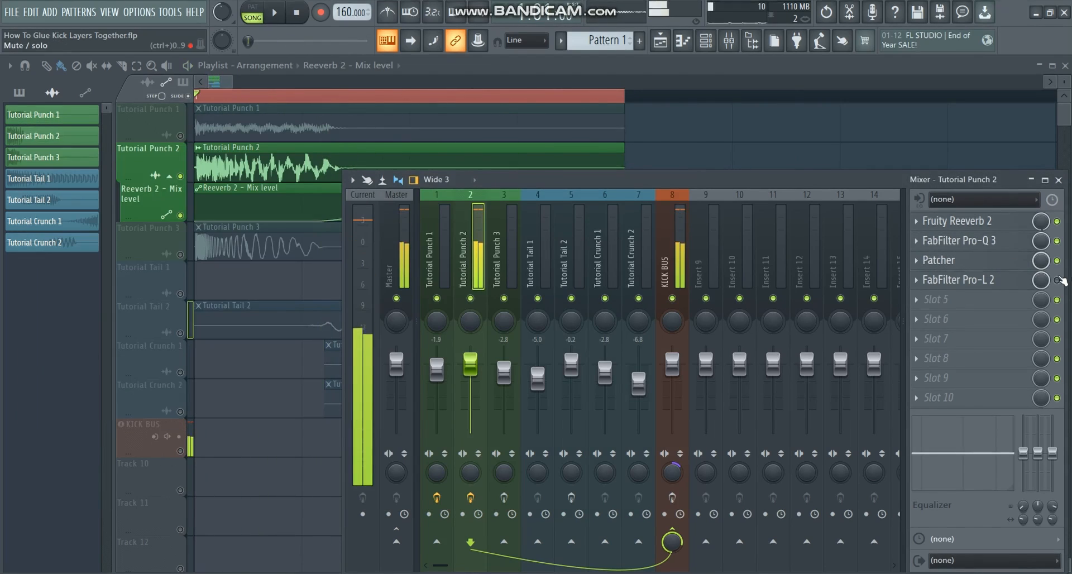
click(997, 280)
click(1006, 282)
key(space)
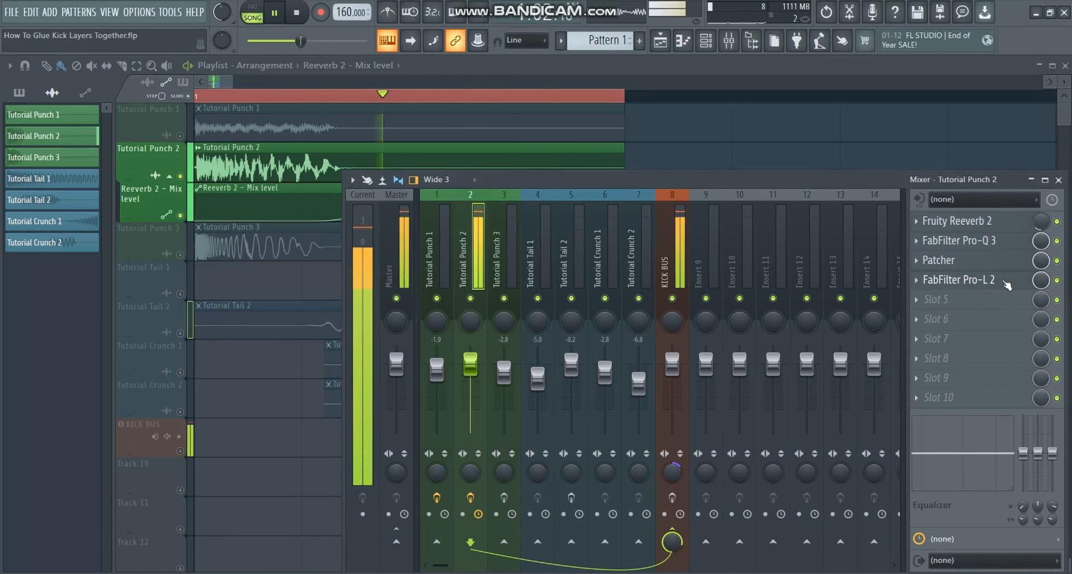
key(space)
Solo Tutorial Punch 3, examine its FabFilter Pro-Q 3 curve in the mixer, and play the layer.
right_click(180, 254)
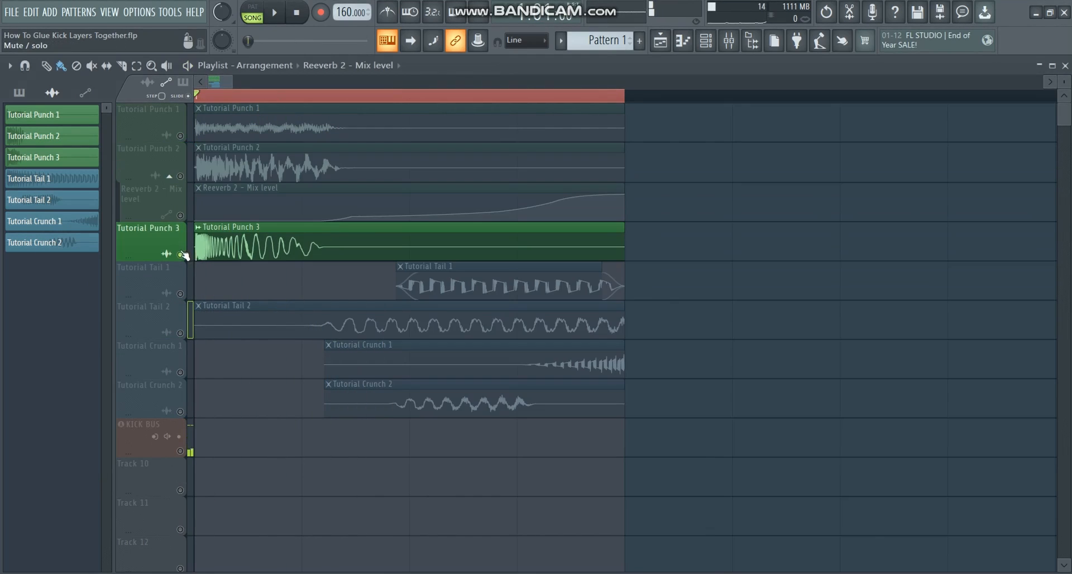
click(729, 40)
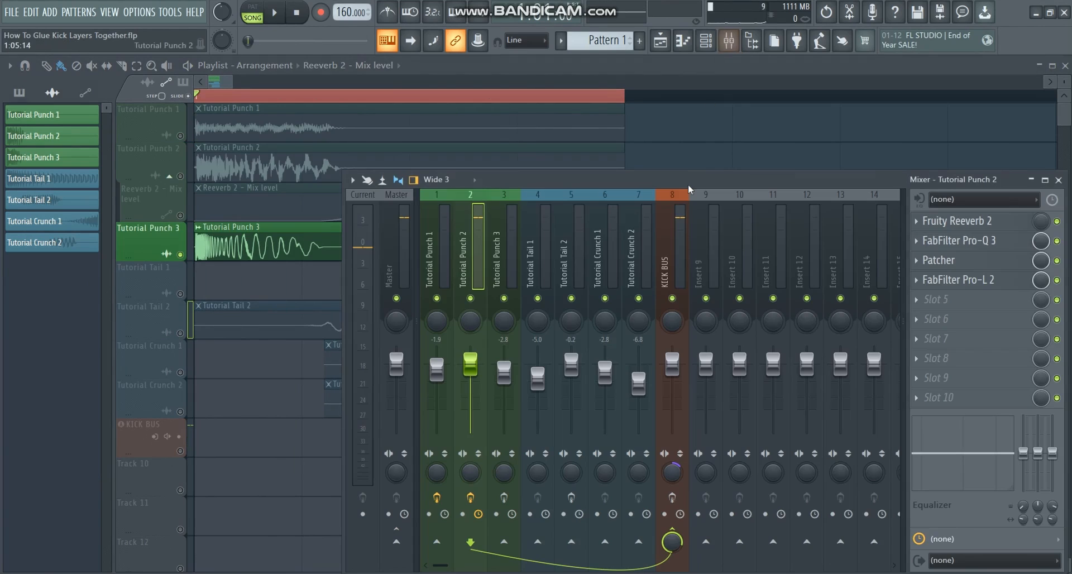
click(504, 252)
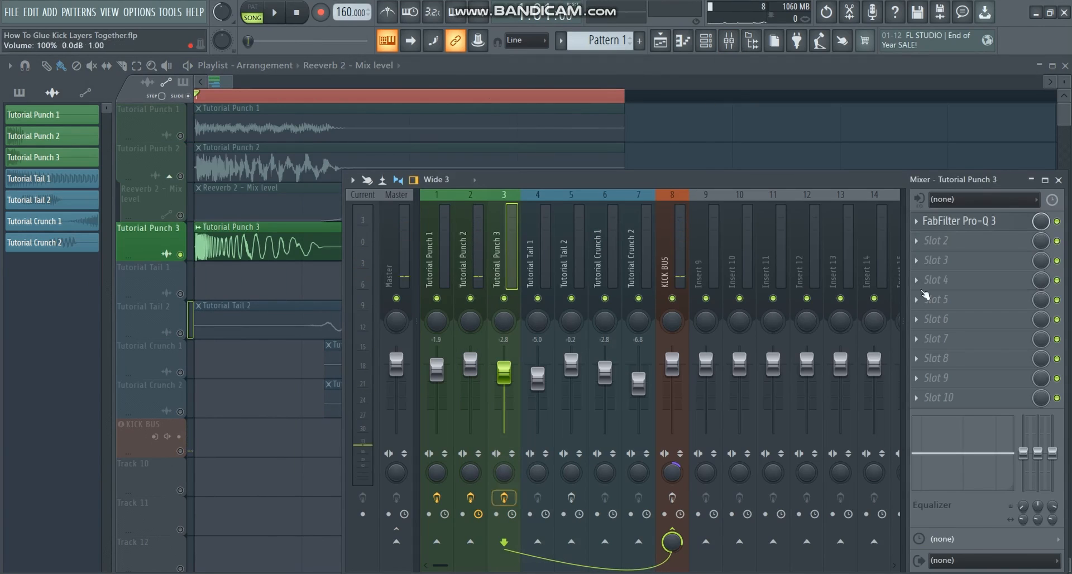
click(975, 223)
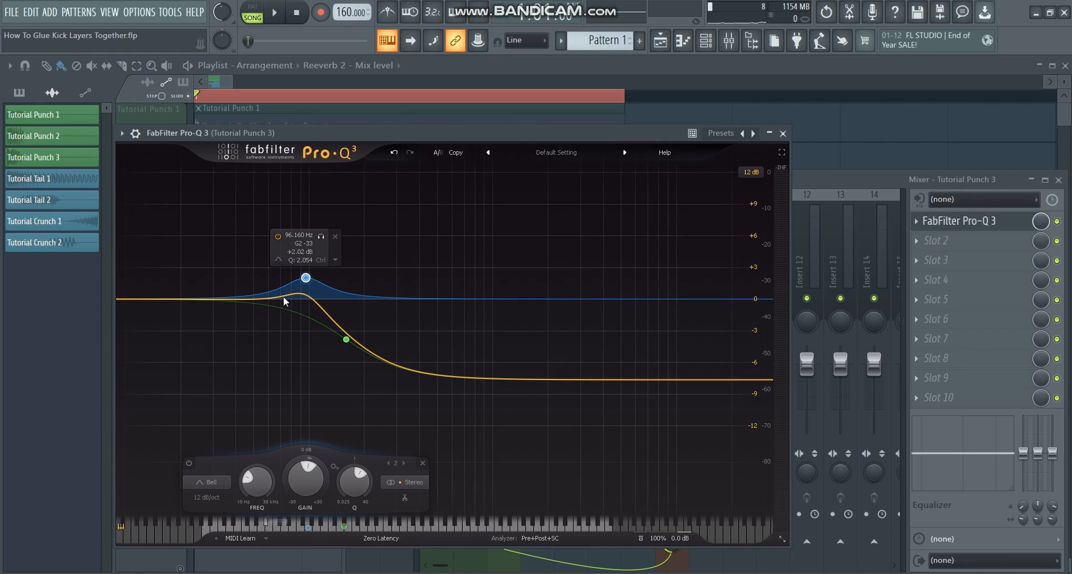
key(space)
click(973, 225)
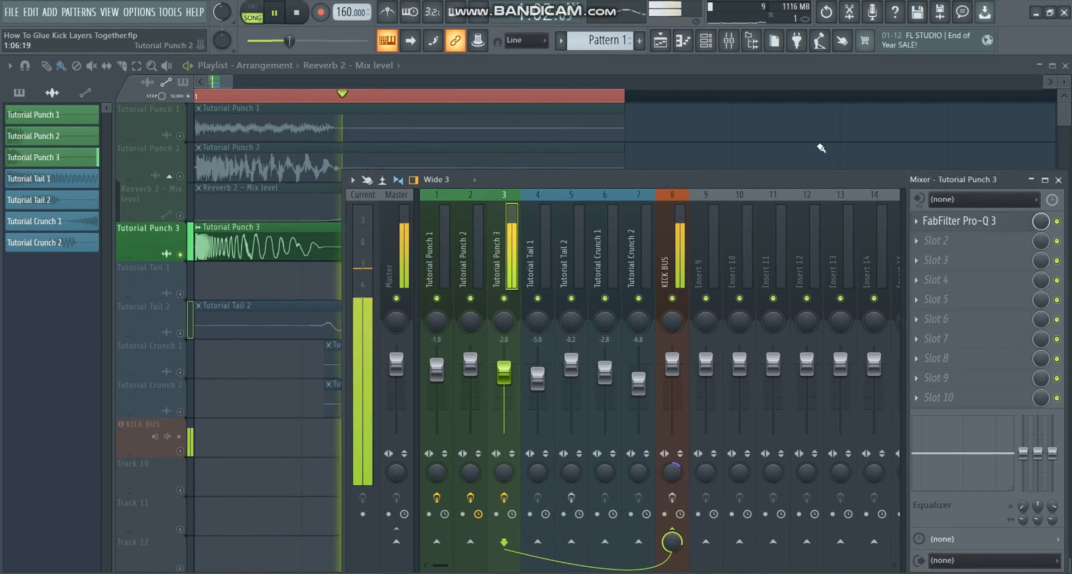
right_click(821, 148)
key(space)
Solo Tutorial Punch 1, unmute Tutorial Punch 2, the Reeverb 2 mix level automation and Tutorial Punch 3, and play the punch layers together.
right_click(180, 135)
click(180, 176)
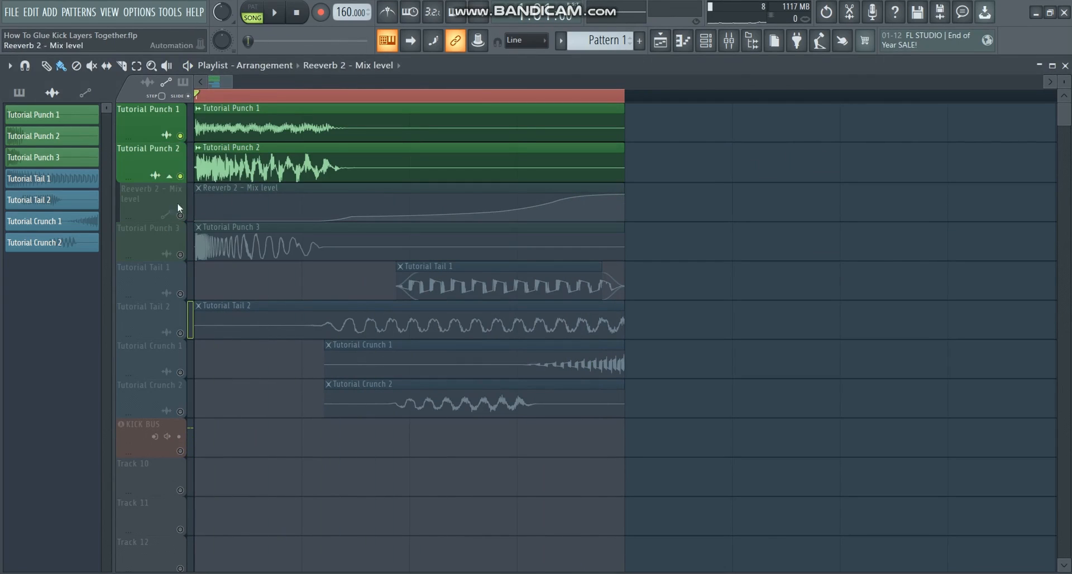
click(180, 215)
click(179, 254)
key(space)
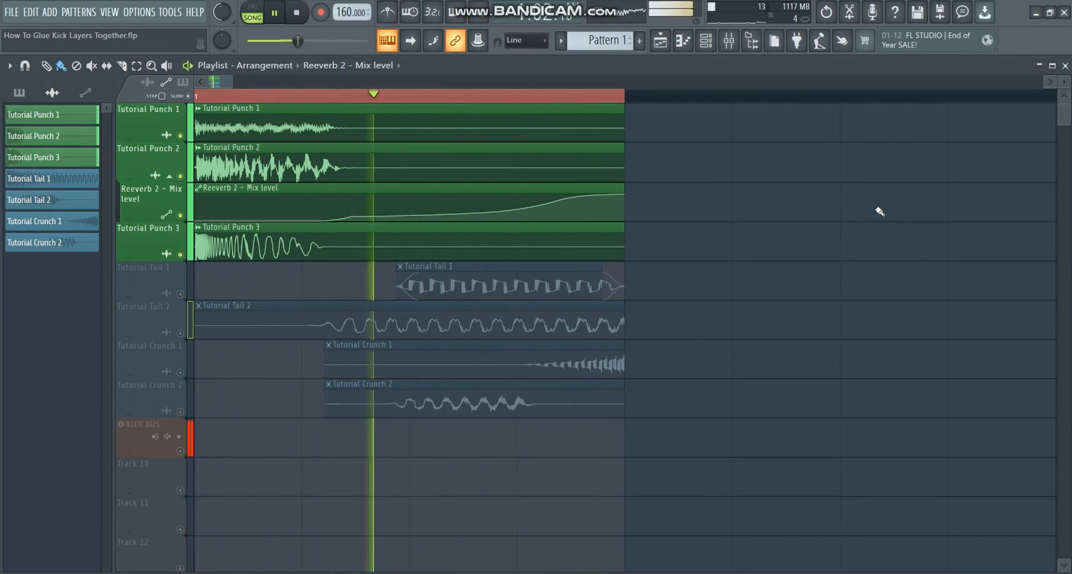
key(space)
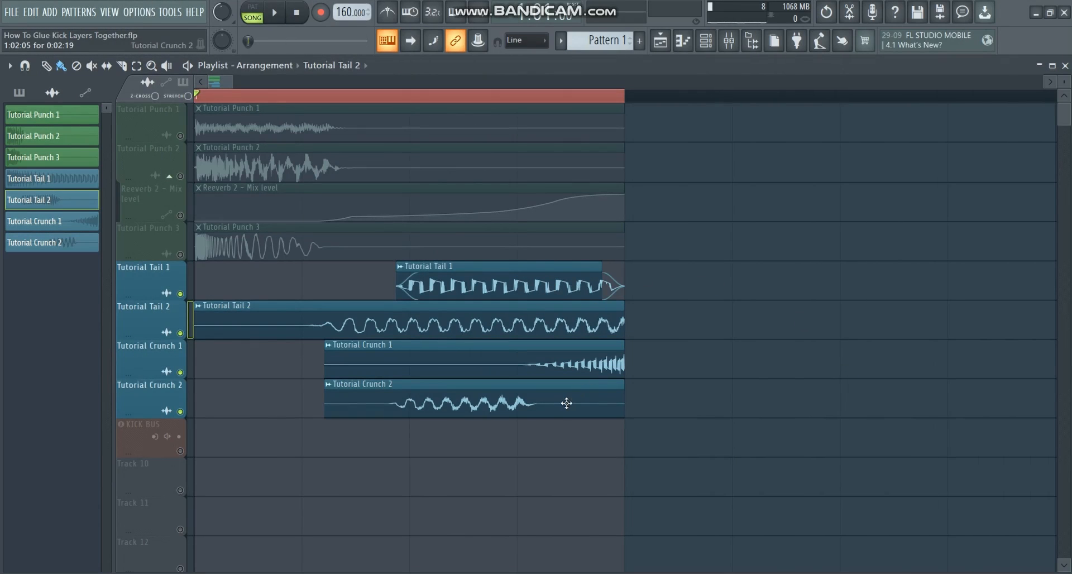
Solo Tutorial Tail 1 in the playlist and play the layer.
ctrl+click(180, 294)
key(space)
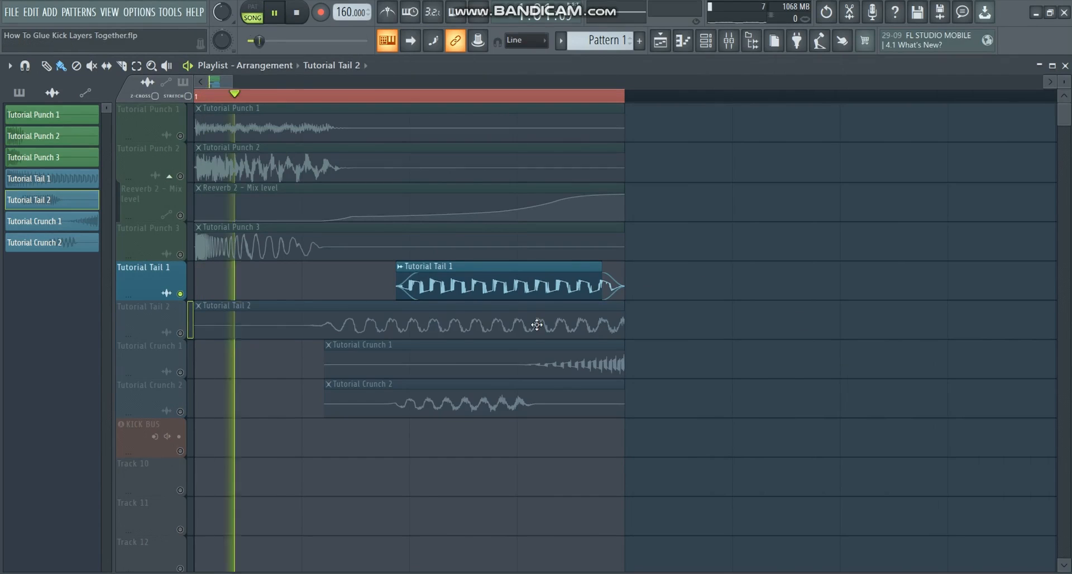
key(space)
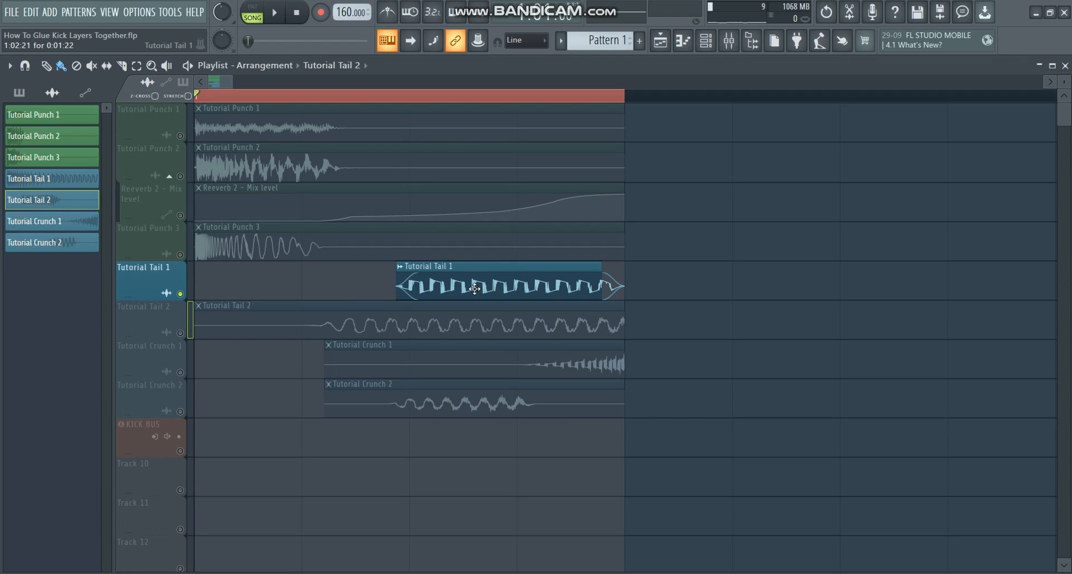
Solo Tutorial Tail 2, examine the high shelf in its FabFilter Pro-Q 3, and play the layer.
click(181, 334)
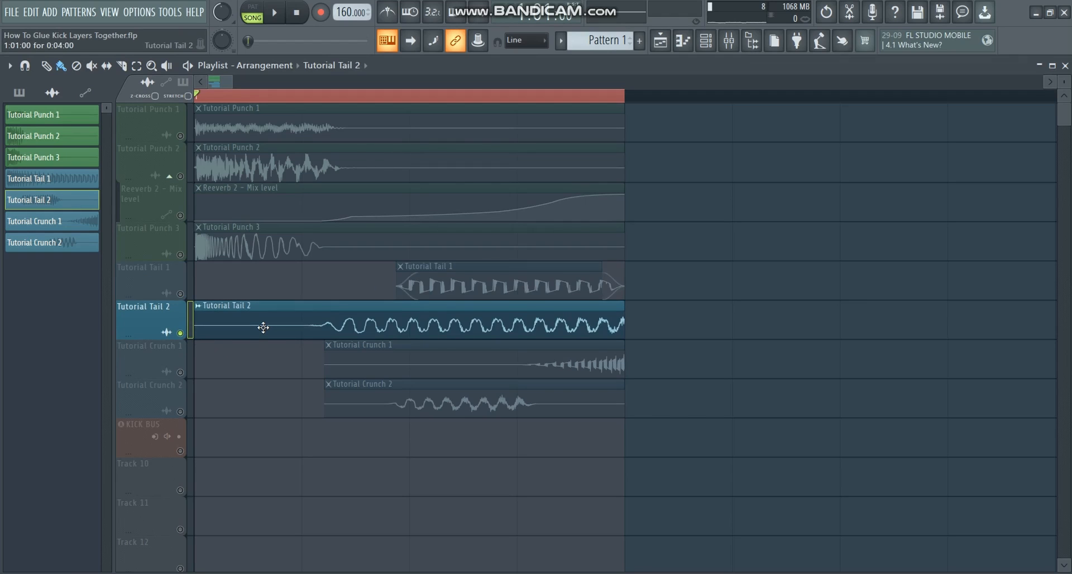
key(space)
click(729, 40)
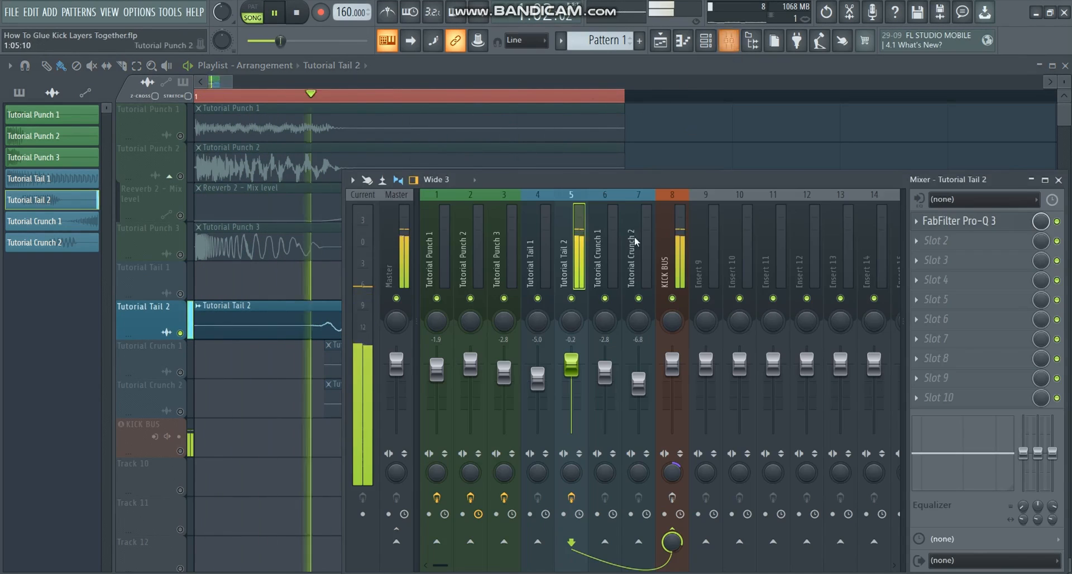
key(space)
click(949, 221)
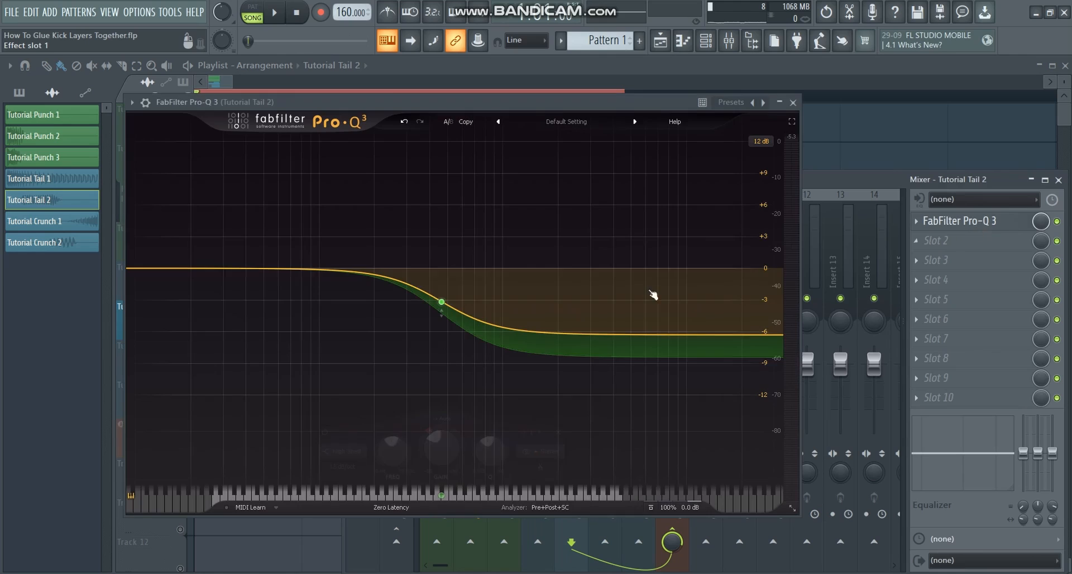
key(space)
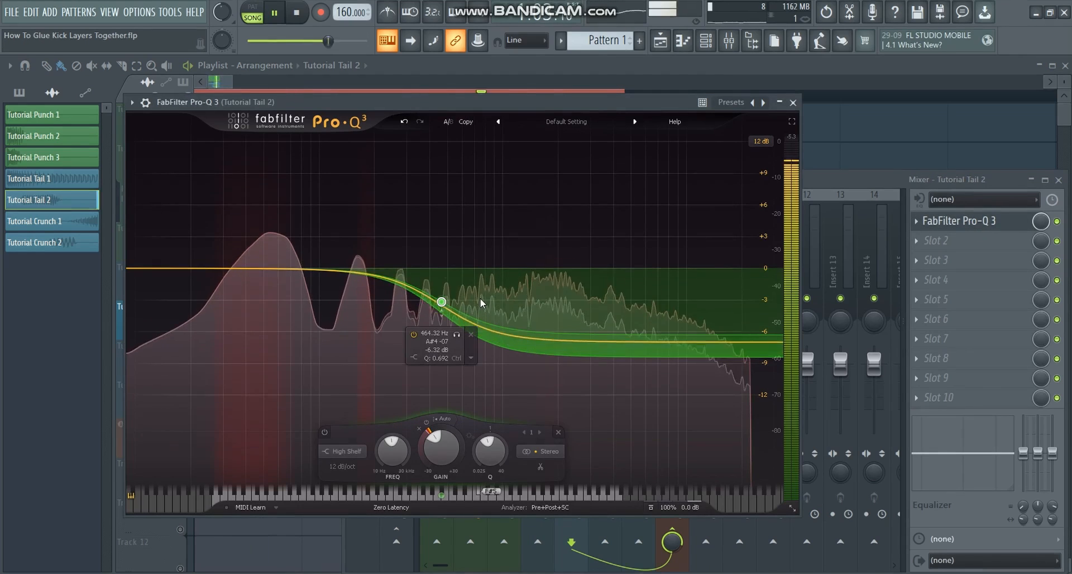
key(space)
key(Escape)
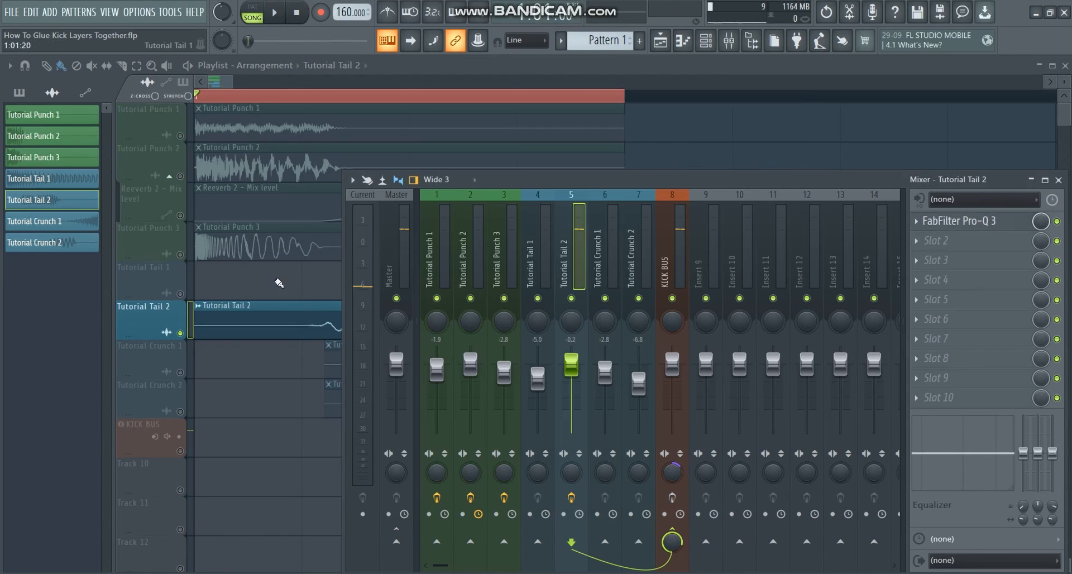
key(F9)
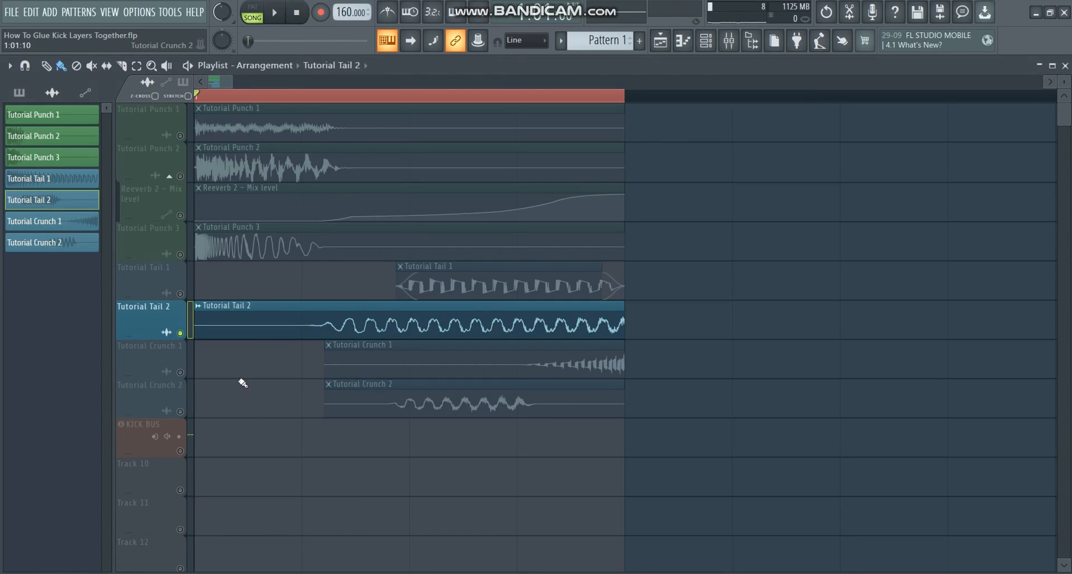
Solo Tutorial Crunch 1 in the playlist and play the layer.
click(184, 374)
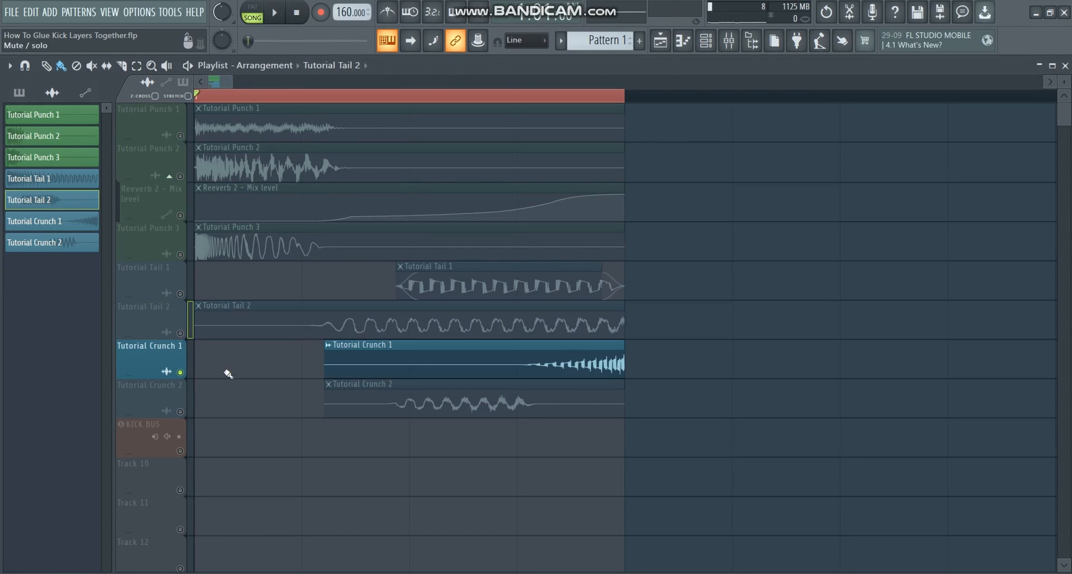
key(space)
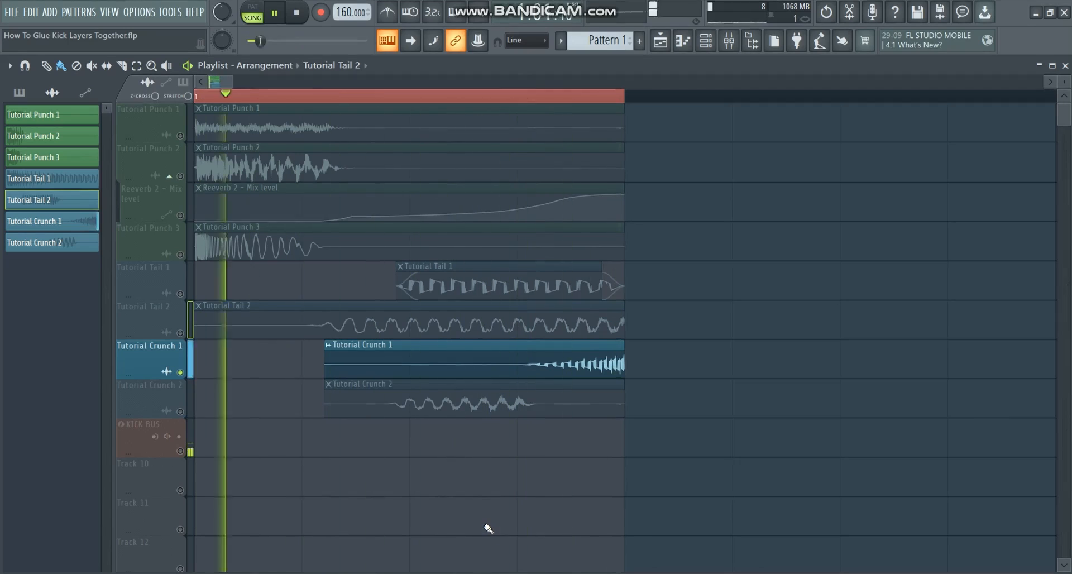
key(space)
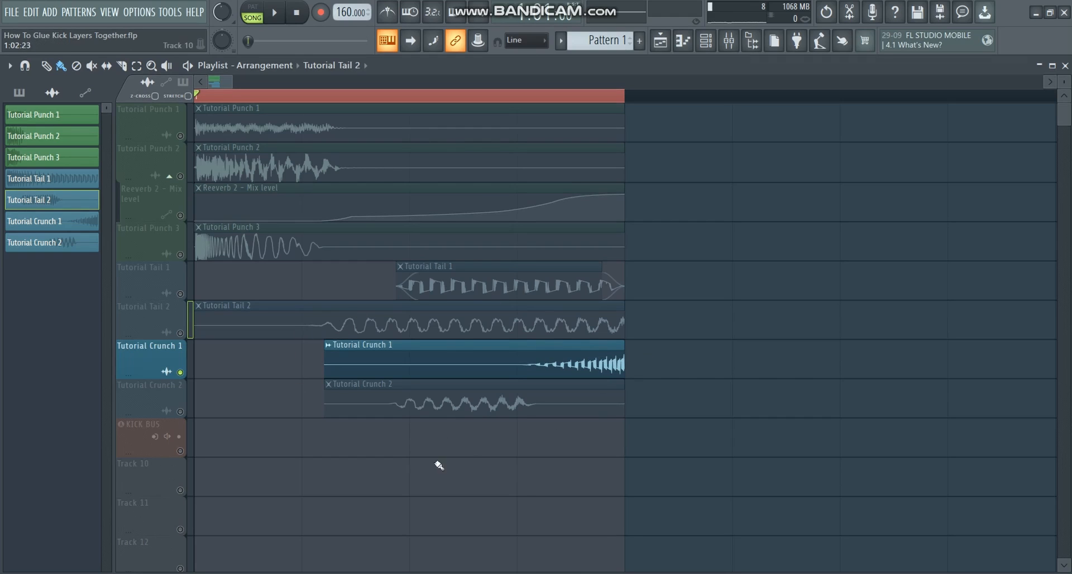
Solo Tutorial Crunch 2 in the playlist and play the layer.
right_click(180, 411)
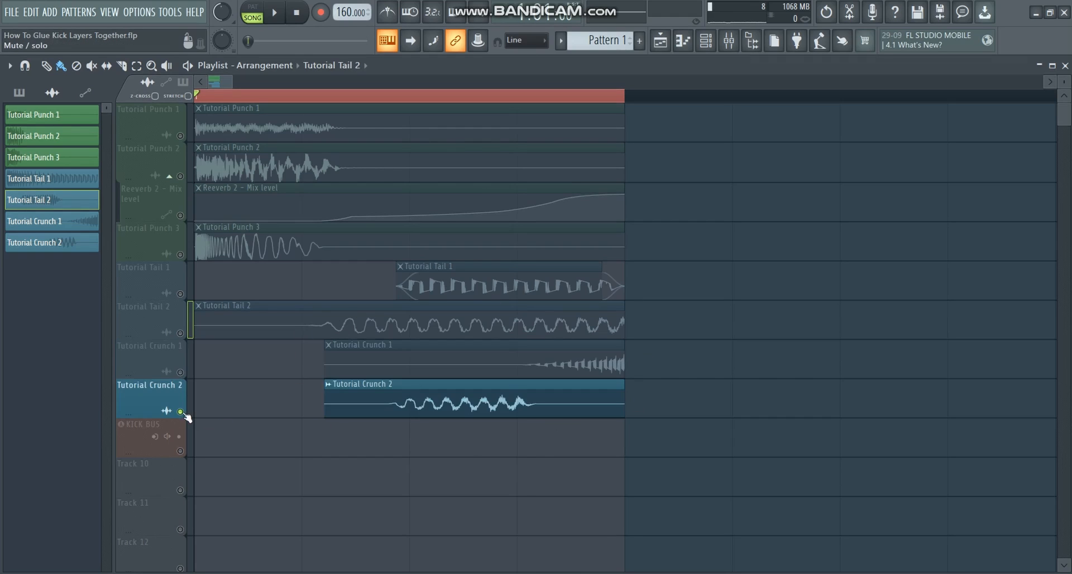
key(space)
key(space)
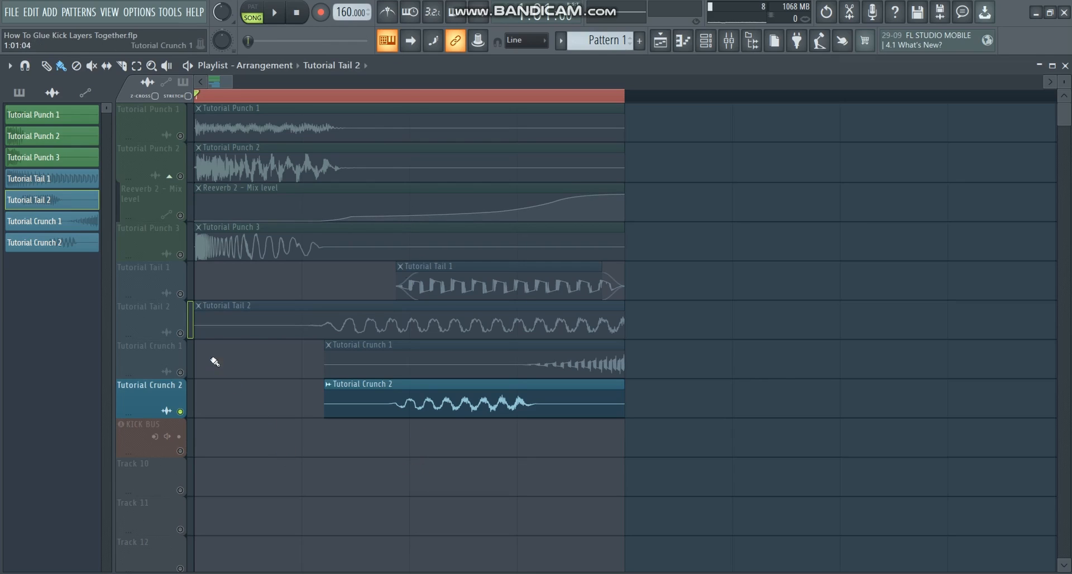
Cancel the solo on Tutorial Crunch 2 and play all the kick layers together.
right_click(181, 411)
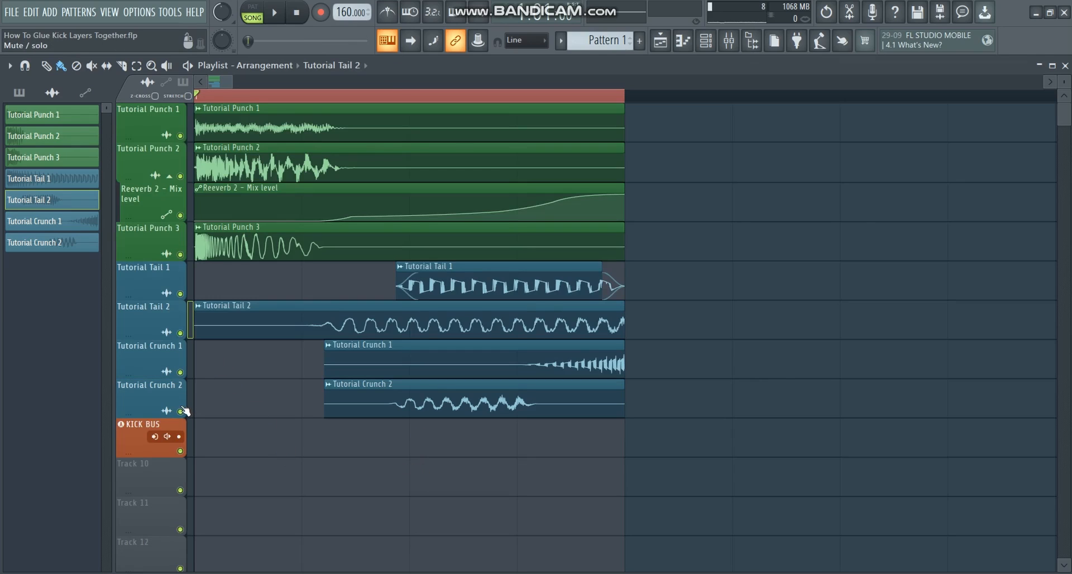
key(space)
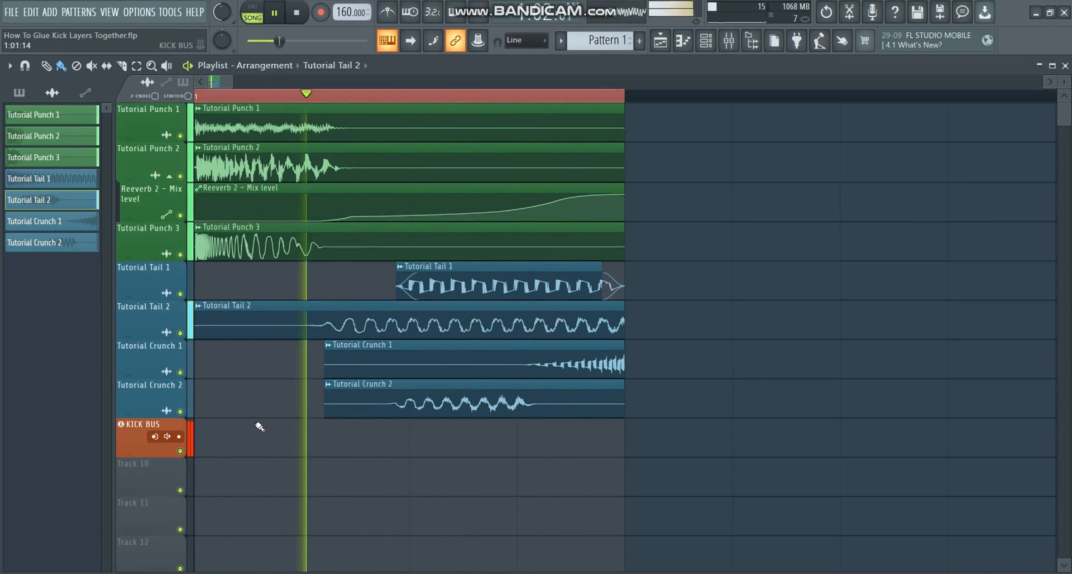
key(space)
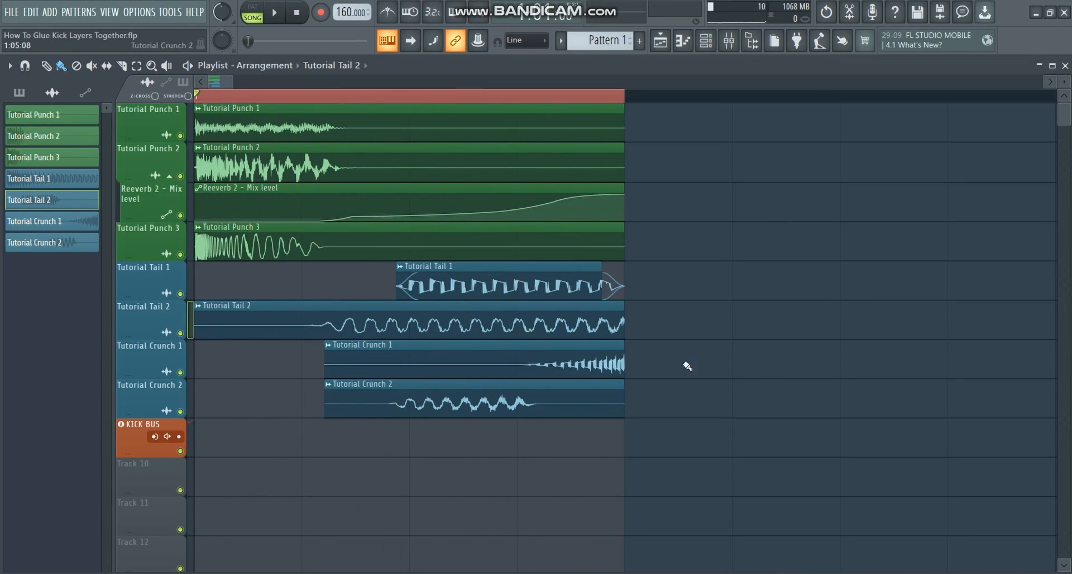
Select the KICK BUS mixer track, enable its FabFilter Pro-Q 3 and open the equalizer.
click(728, 41)
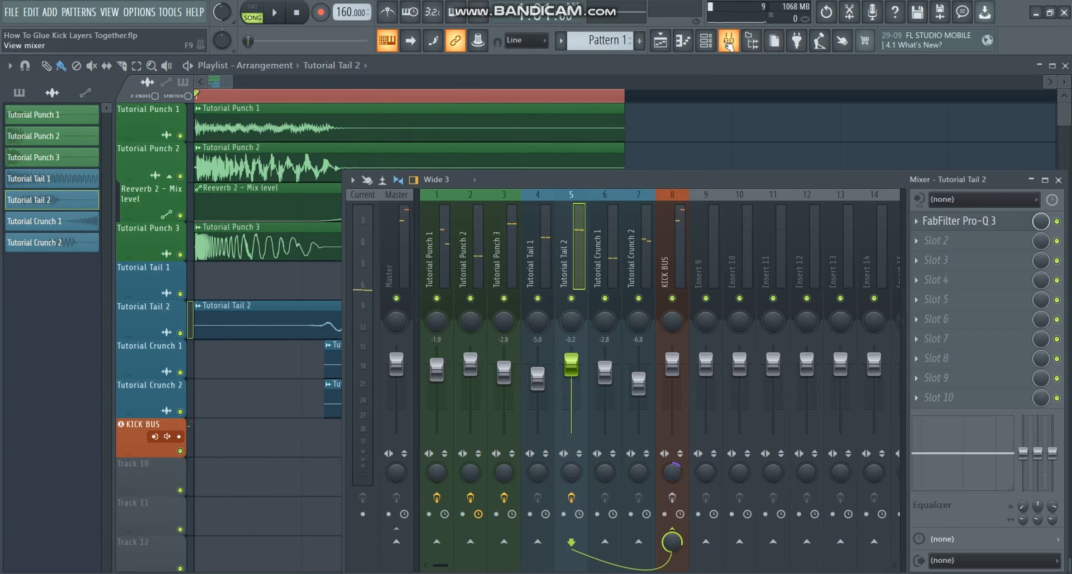
click(433, 269)
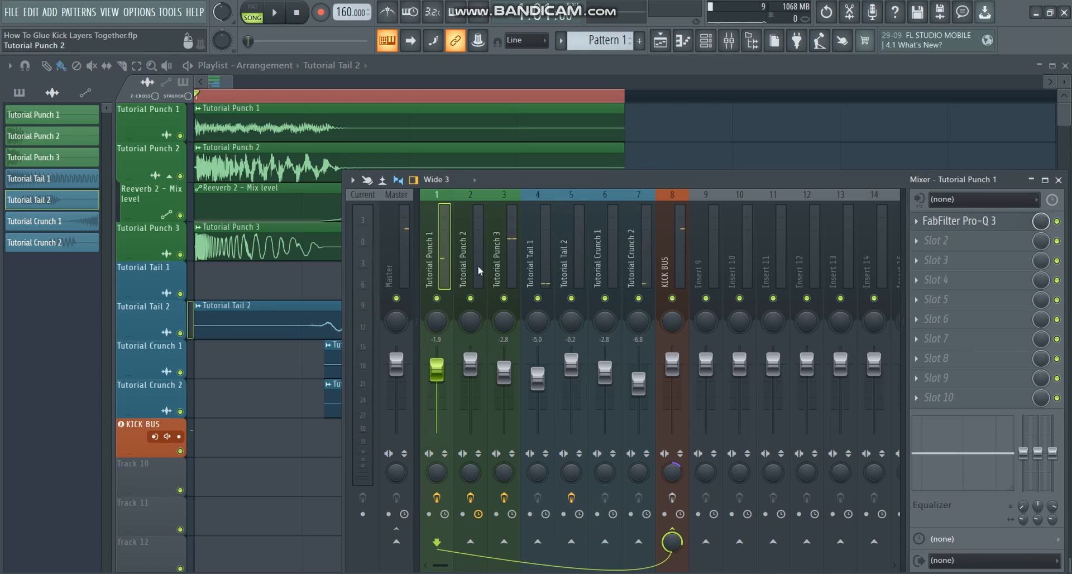
click(671, 264)
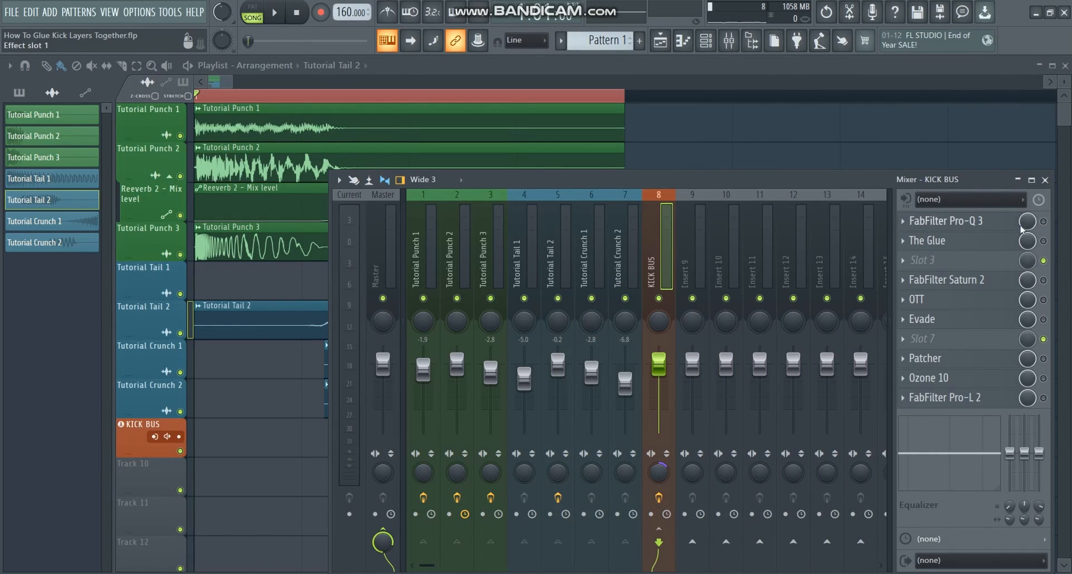
click(956, 222)
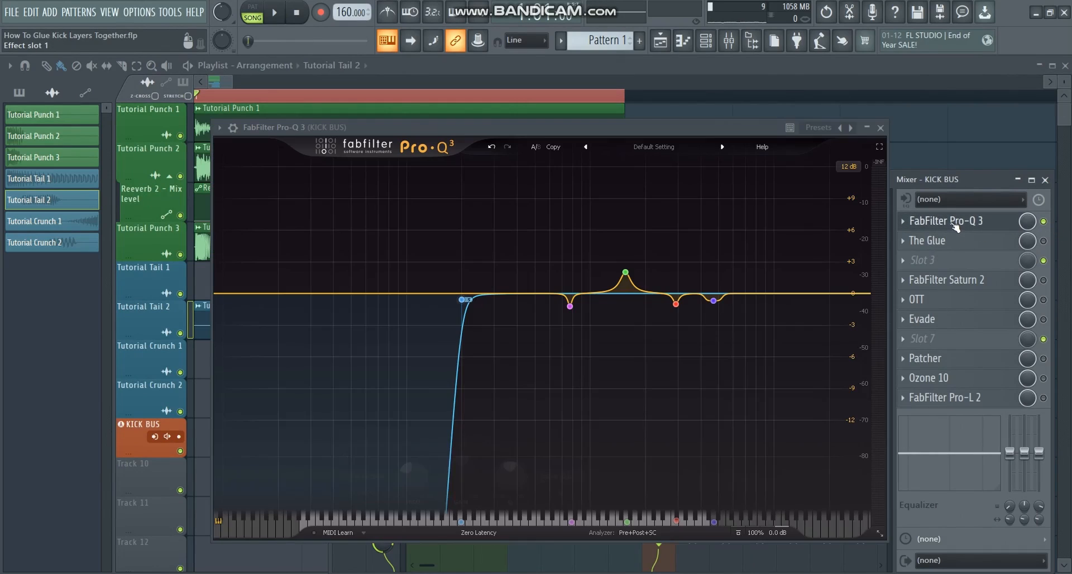
Set the stereo placement of the KICK BUS equalizer's 200 Hz low cut band to Side.
mouse_move(477, 297)
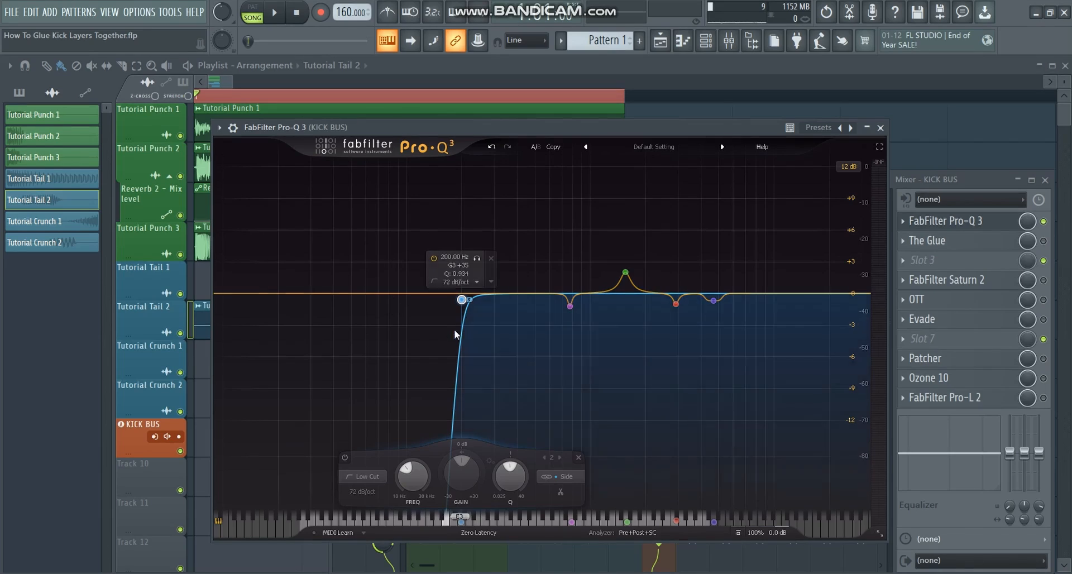
right_click(465, 302)
mouse_move(574, 352)
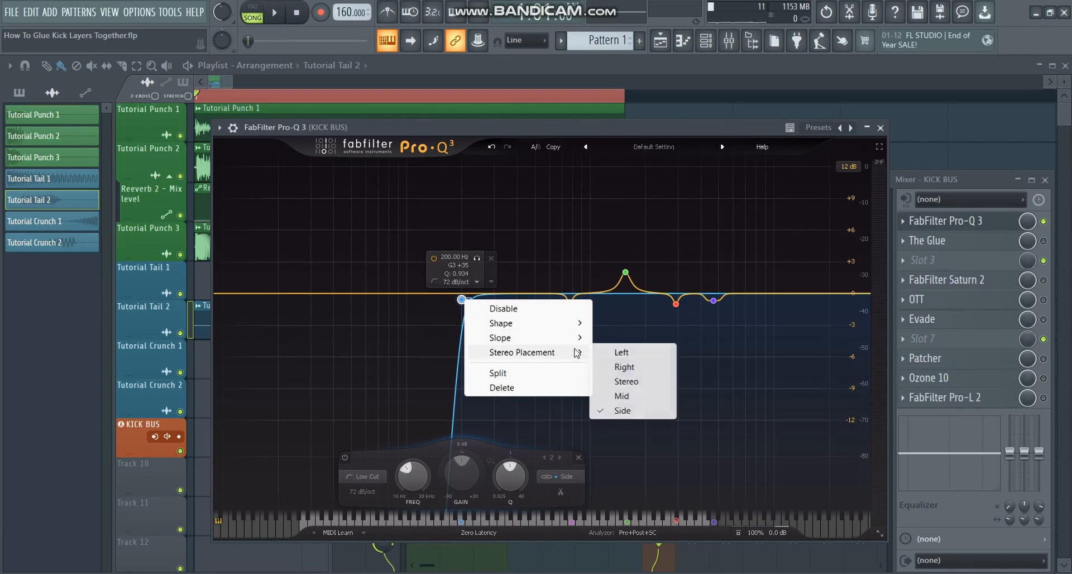
click(624, 412)
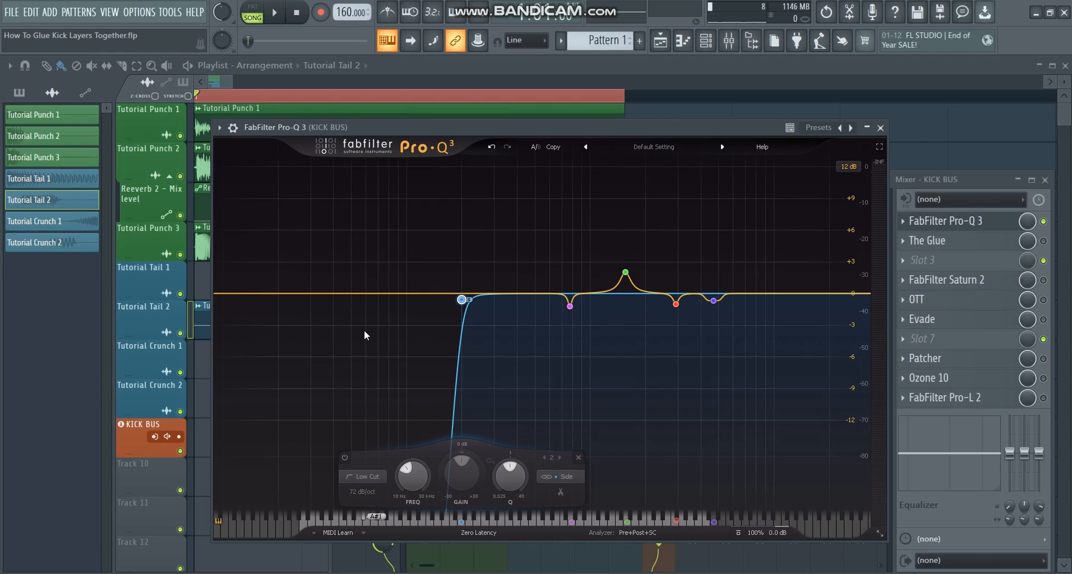
Play the kick and compare it with the equalizer's 200 Hz low cut band bypassed and enabled.
mouse_move(416, 295)
key(space)
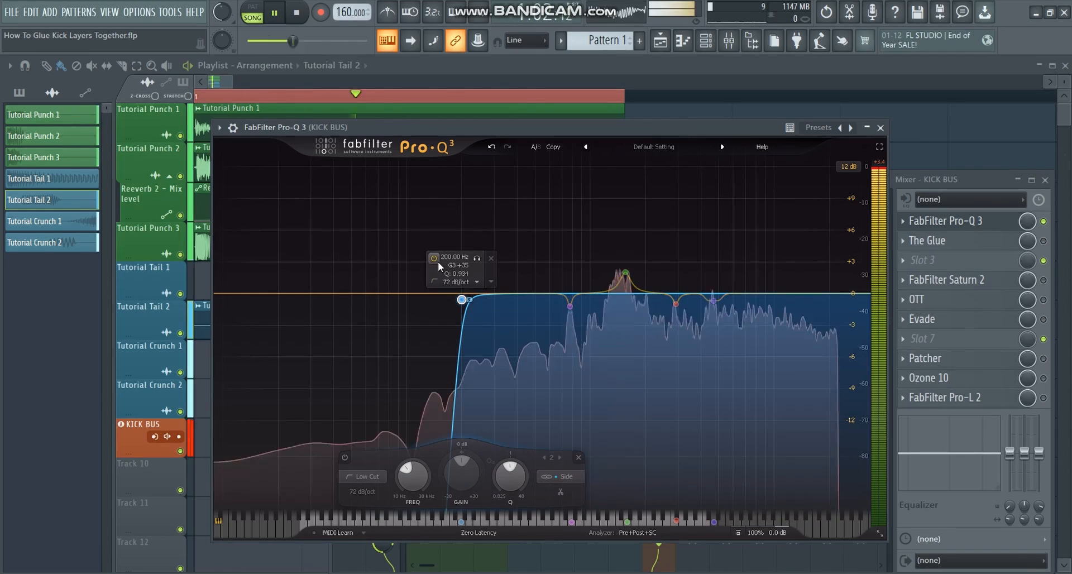
click(435, 258)
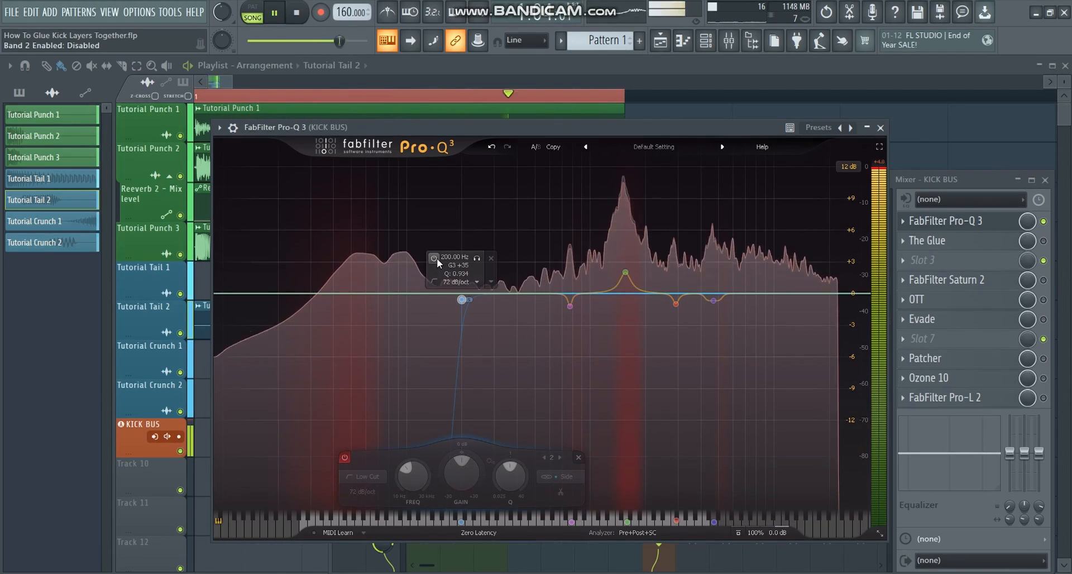
click(437, 258)
key(space)
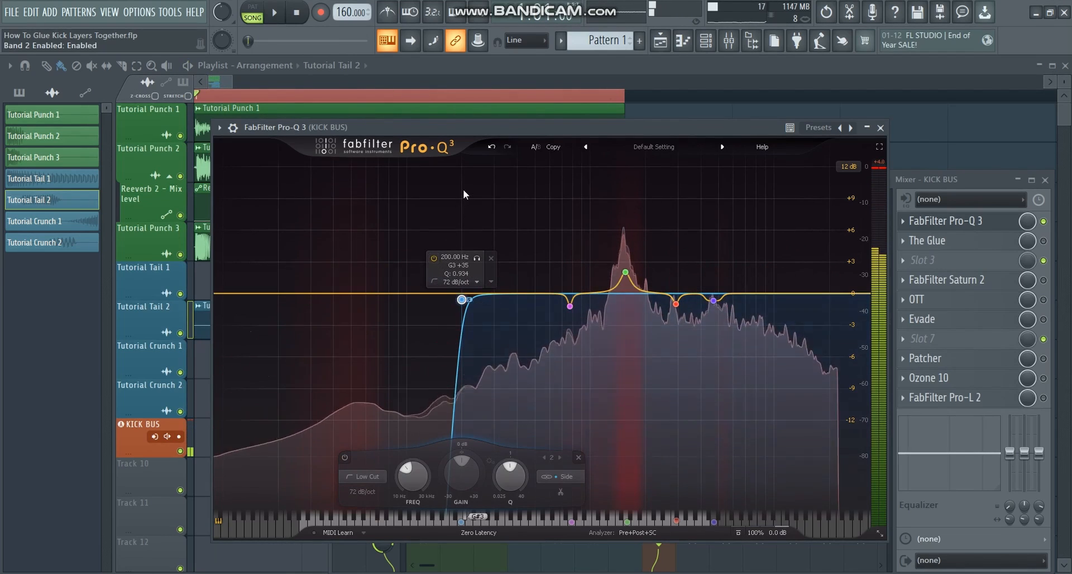
Select the equalizer's four bell bands and compare the playing kick with all four bypassed and enabled.
drag(770, 201, 549, 373)
mouse_move(712, 311)
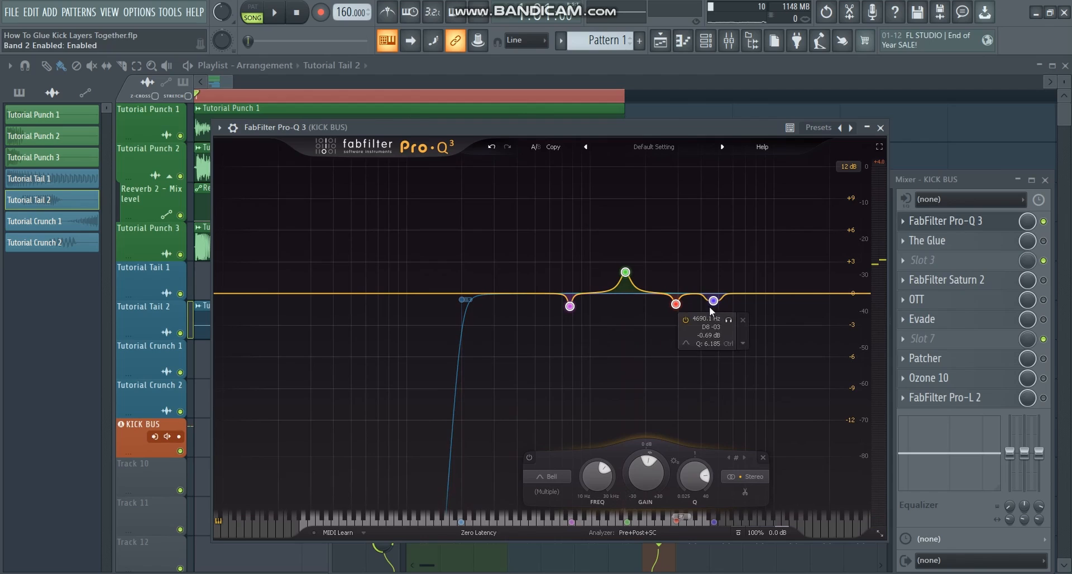
mouse_move(626, 273)
mouse_move(570, 310)
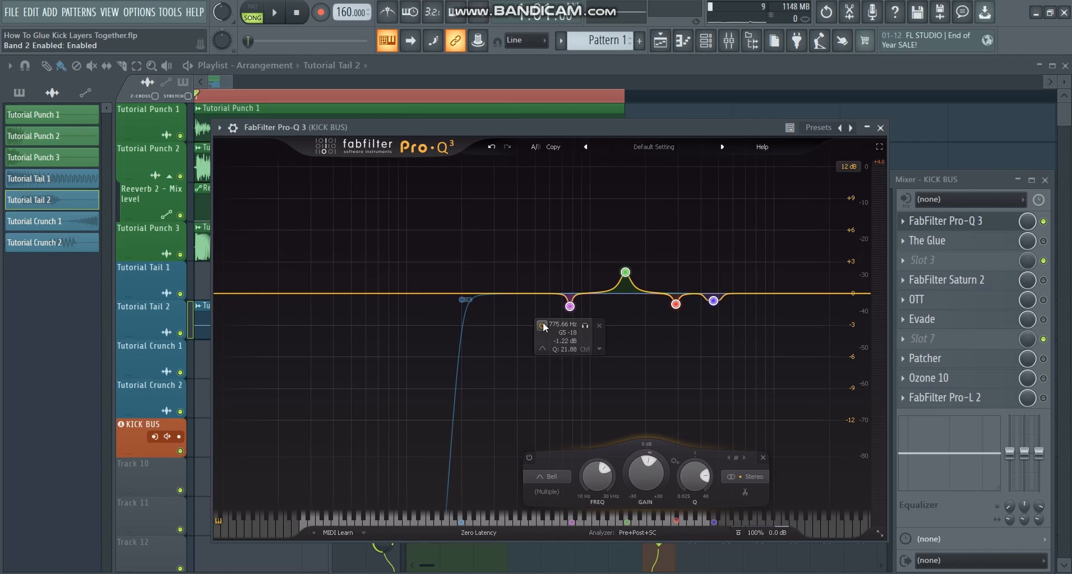
click(542, 326)
key(space)
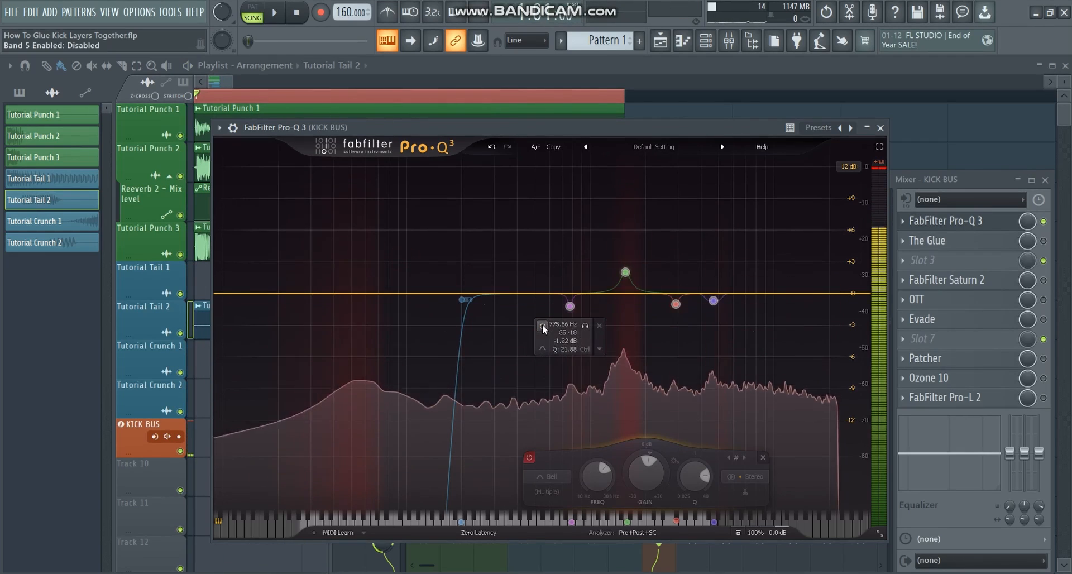
click(542, 325)
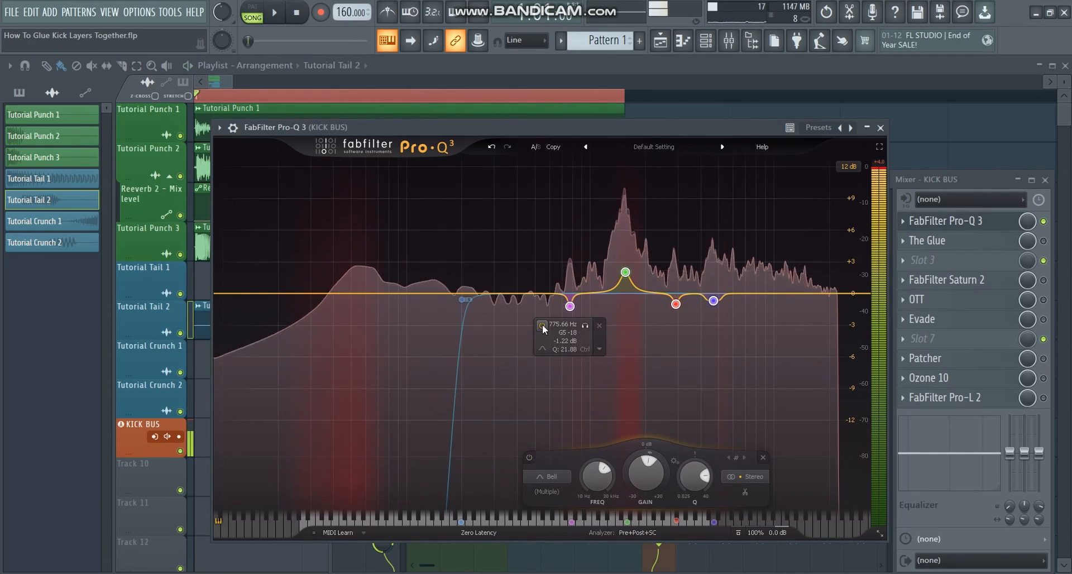
key(space)
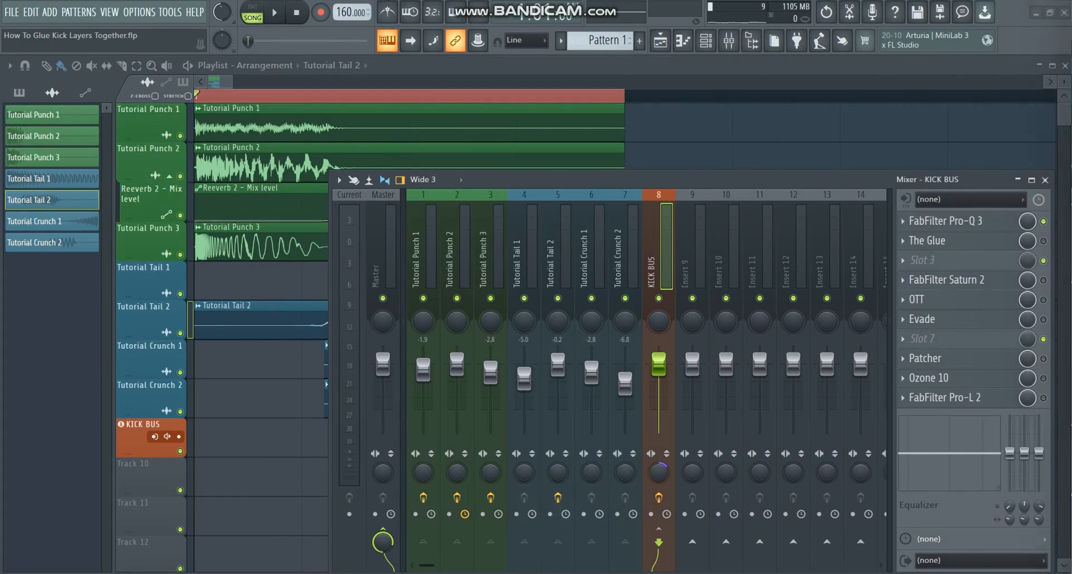
Enable The Glue compressor on the KICK BUS and open its plugin window.
click(1043, 241)
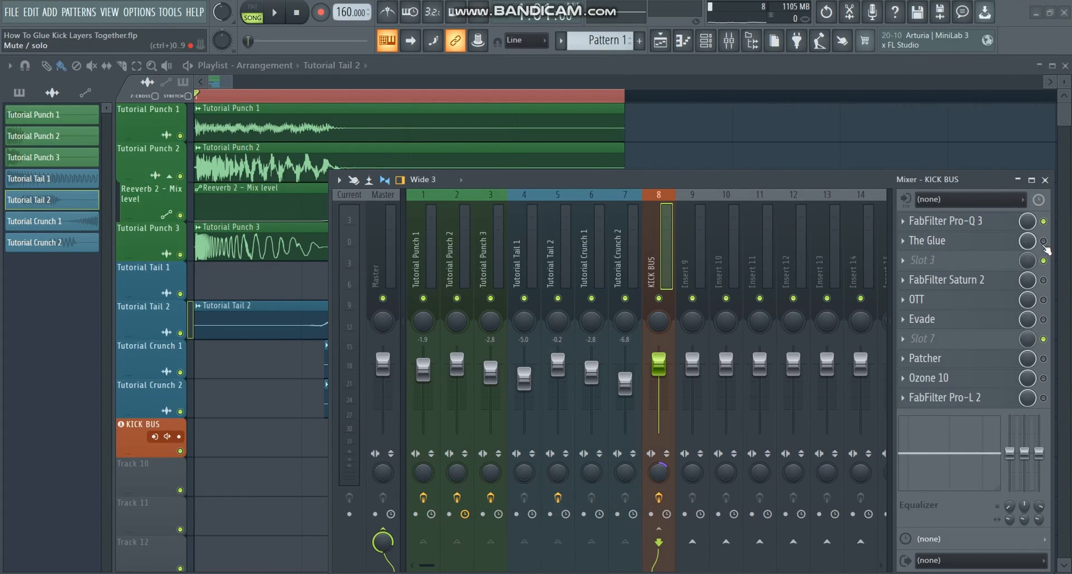
click(986, 246)
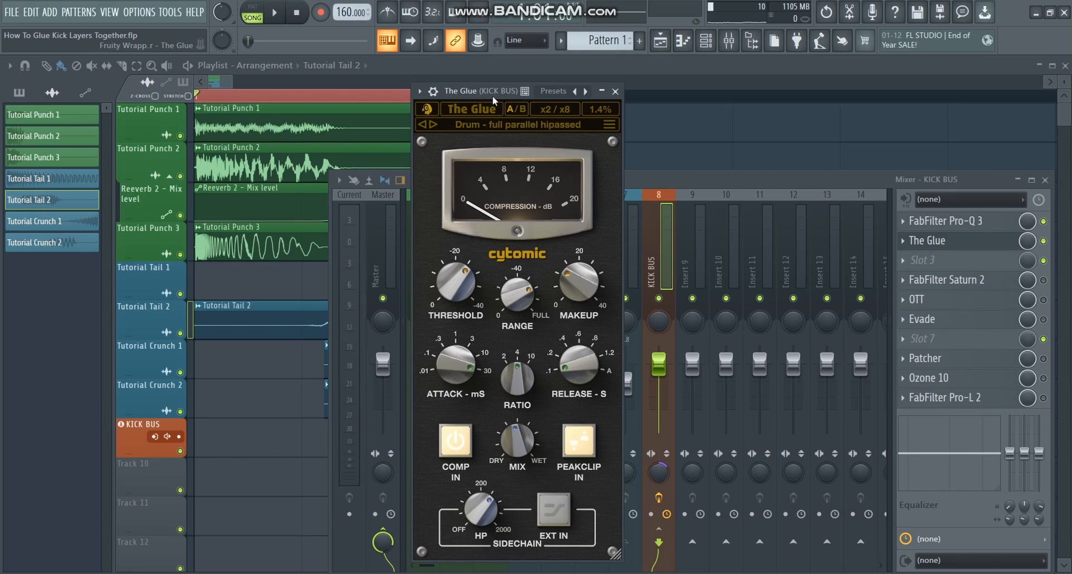
drag(492, 95, 558, 79)
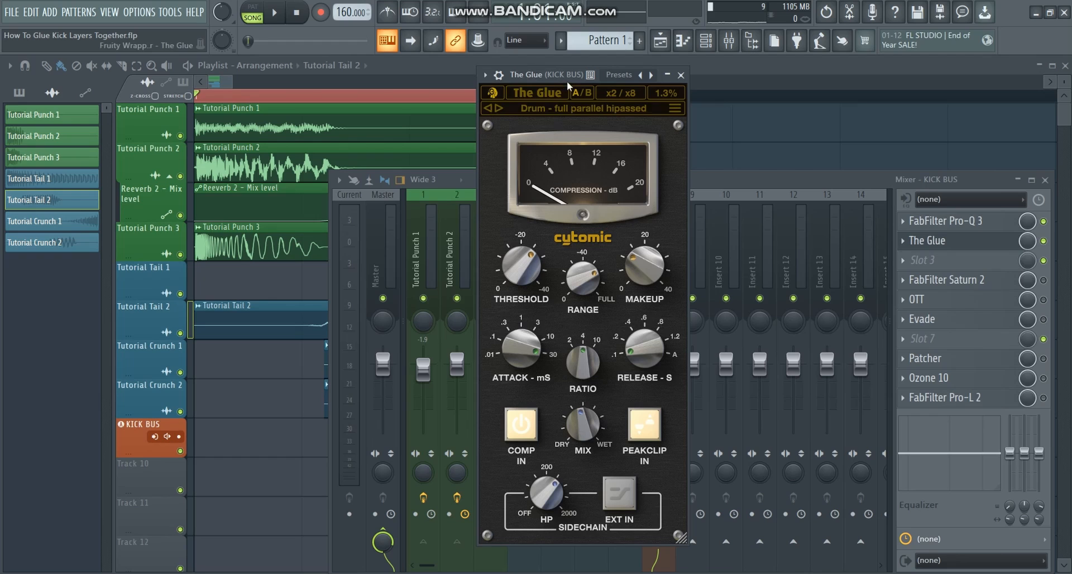
drag(567, 81, 486, 91)
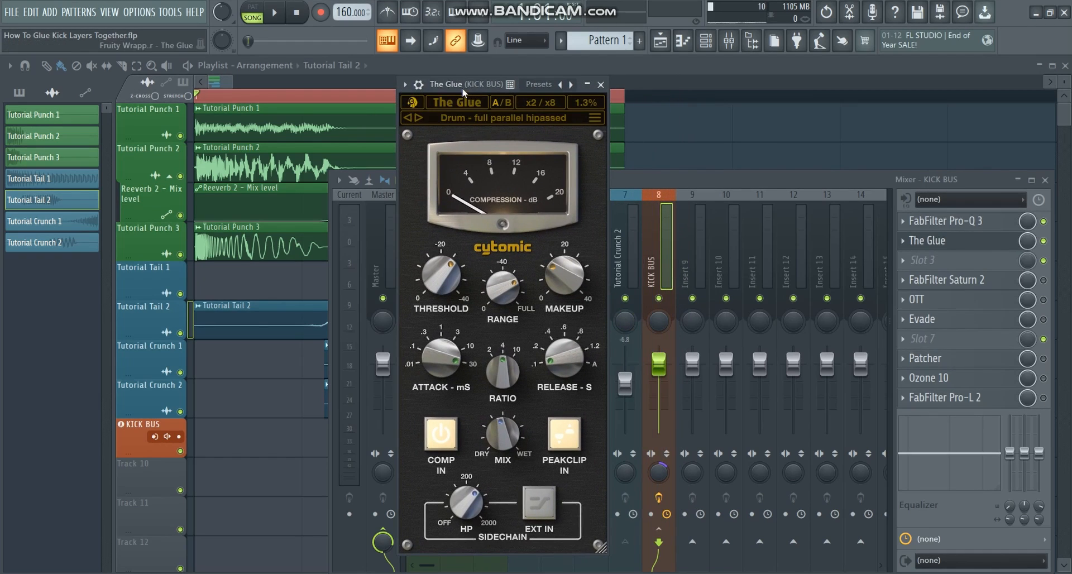
drag(461, 88, 525, 84)
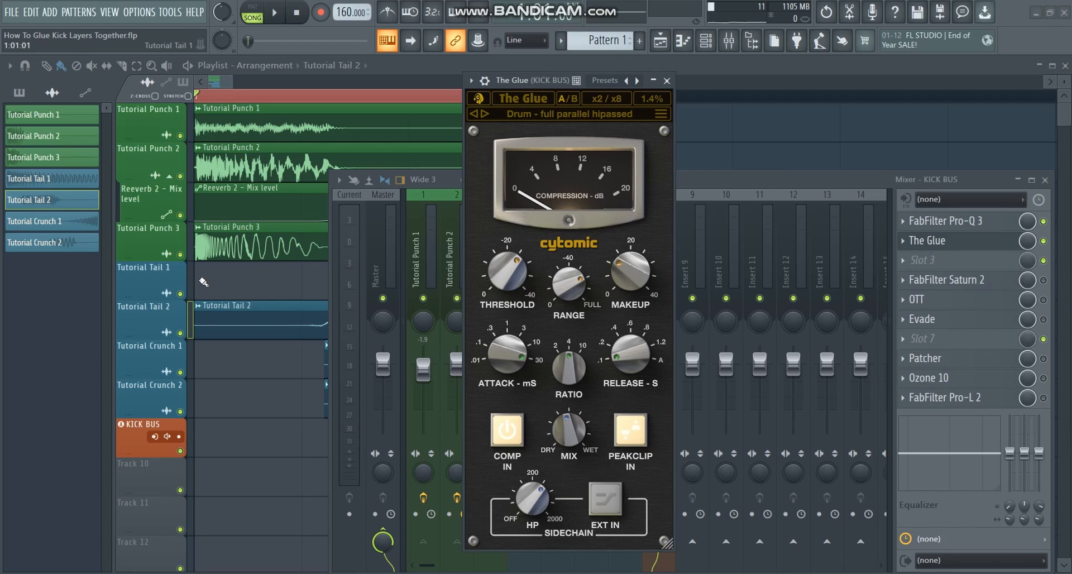
Examine where the full parallel hipassed preset sits among The Glue's Drum presets, leaving the current preset loaded.
click(595, 115)
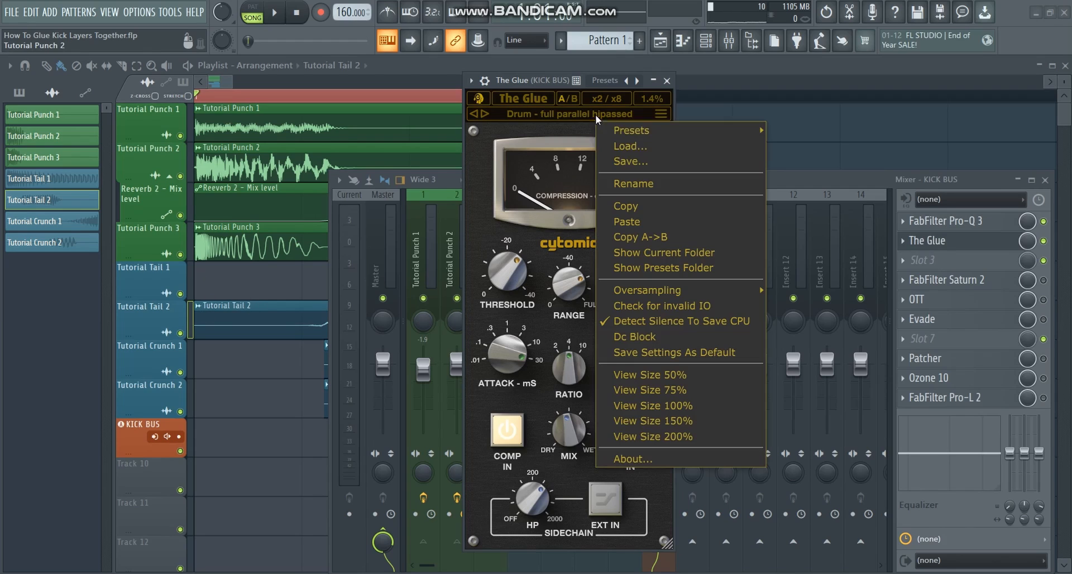
mouse_move(695, 132)
mouse_move(816, 145)
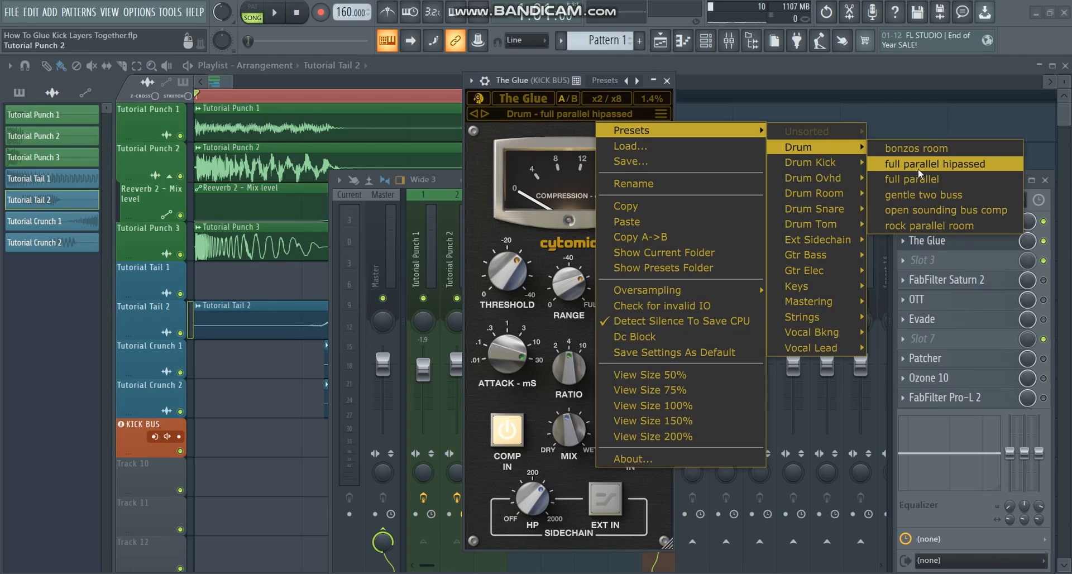
click(531, 129)
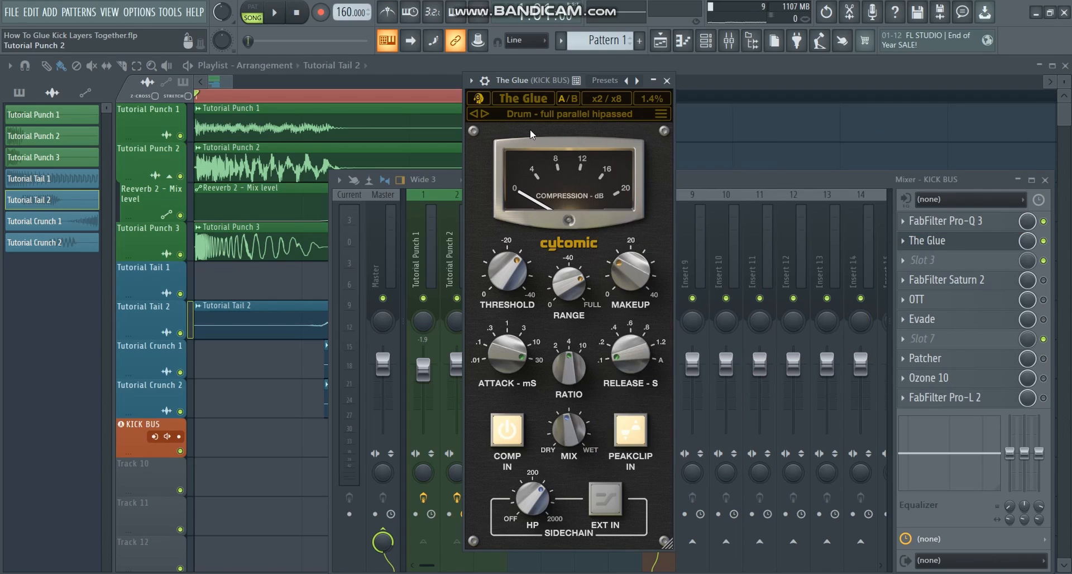
drag(534, 86, 523, 93)
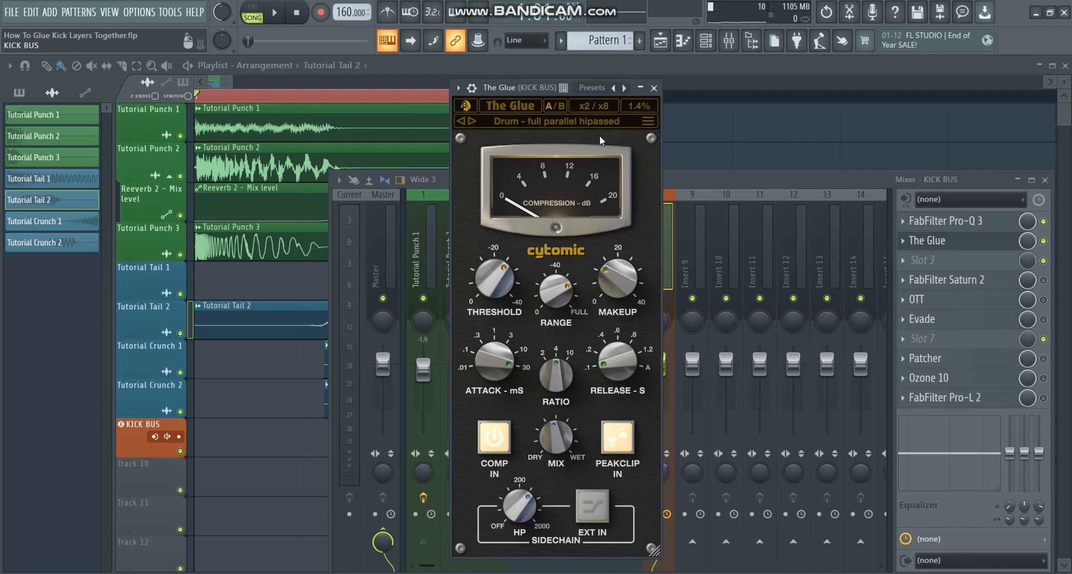
mouse_move(629, 258)
Move The Glue's window aside and play the kick, comparing it with the compressor bypassed and enabled.
drag(531, 93, 295, 104)
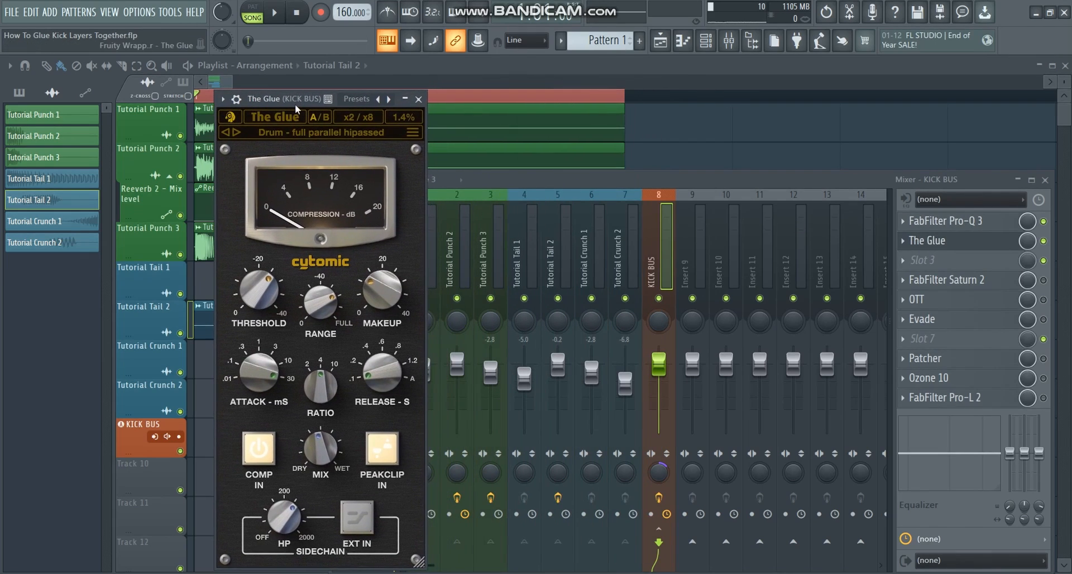
key(space)
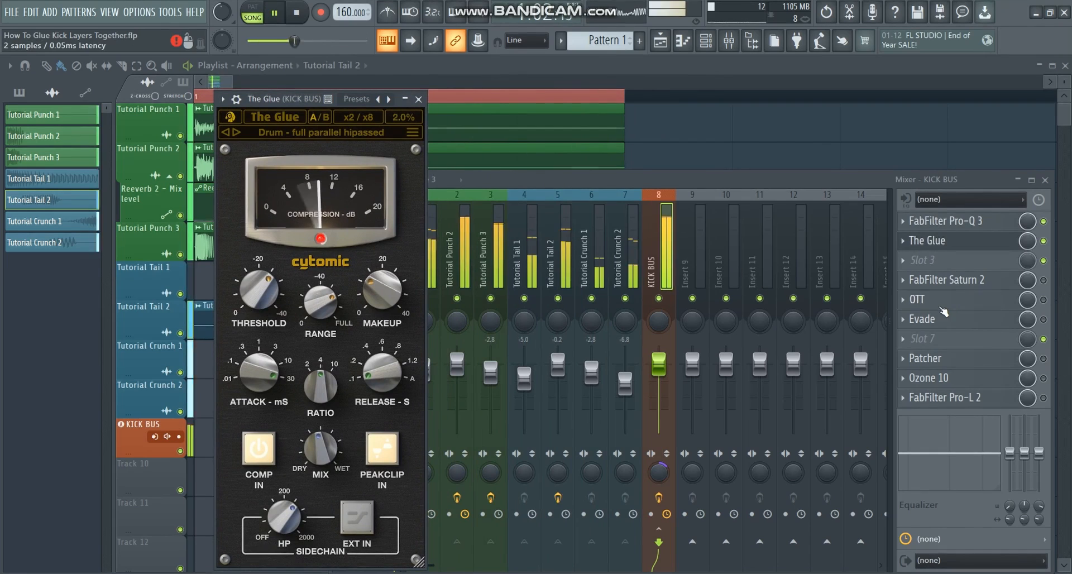
click(1043, 241)
click(1043, 240)
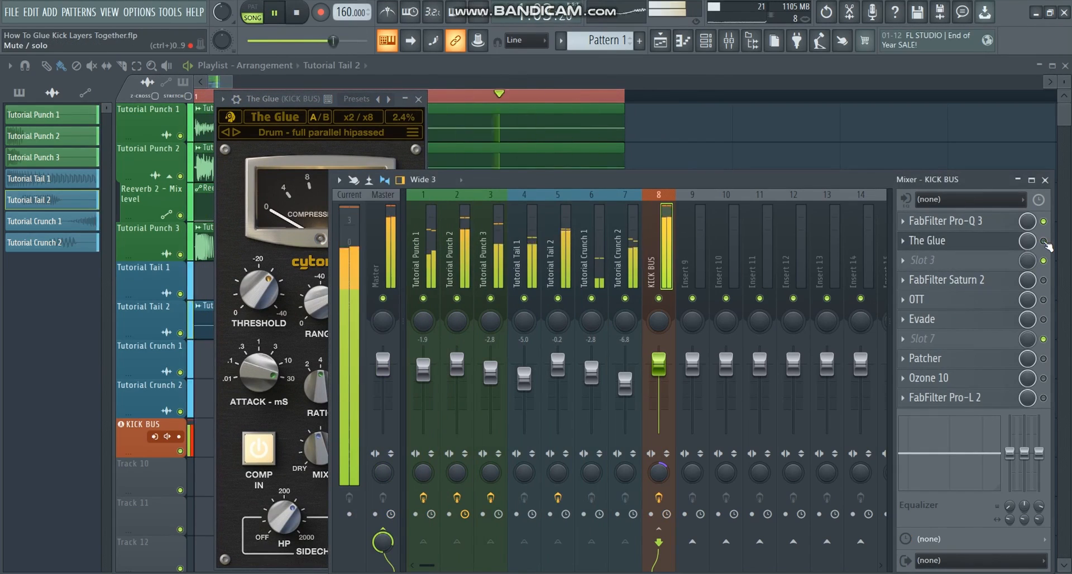
click(294, 102)
key(space)
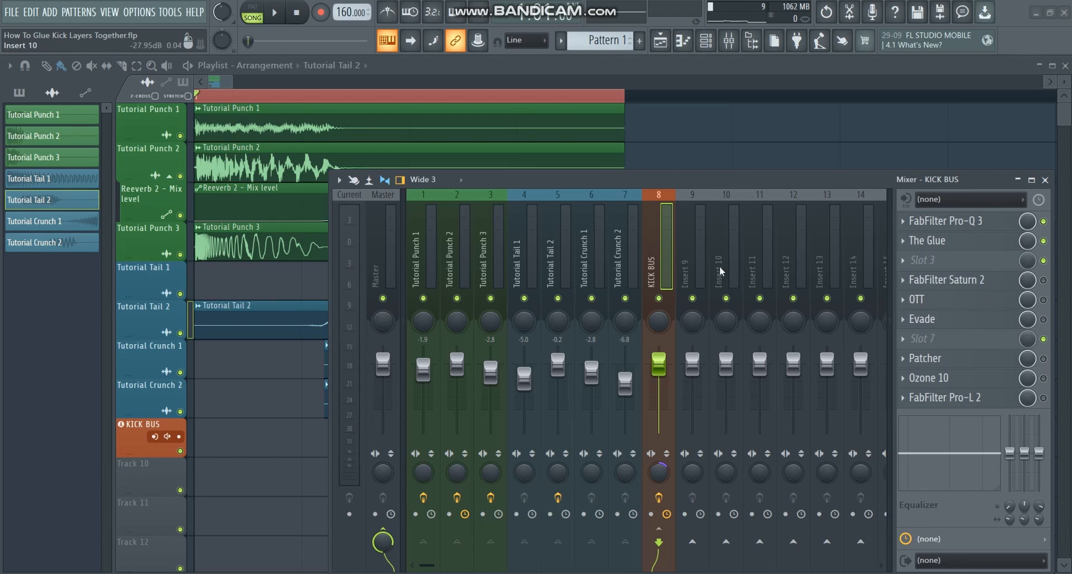
Enable FabFilter Saturn 2 on the KICK BUS and open it, placing its window clear of the effect slots.
click(1043, 280)
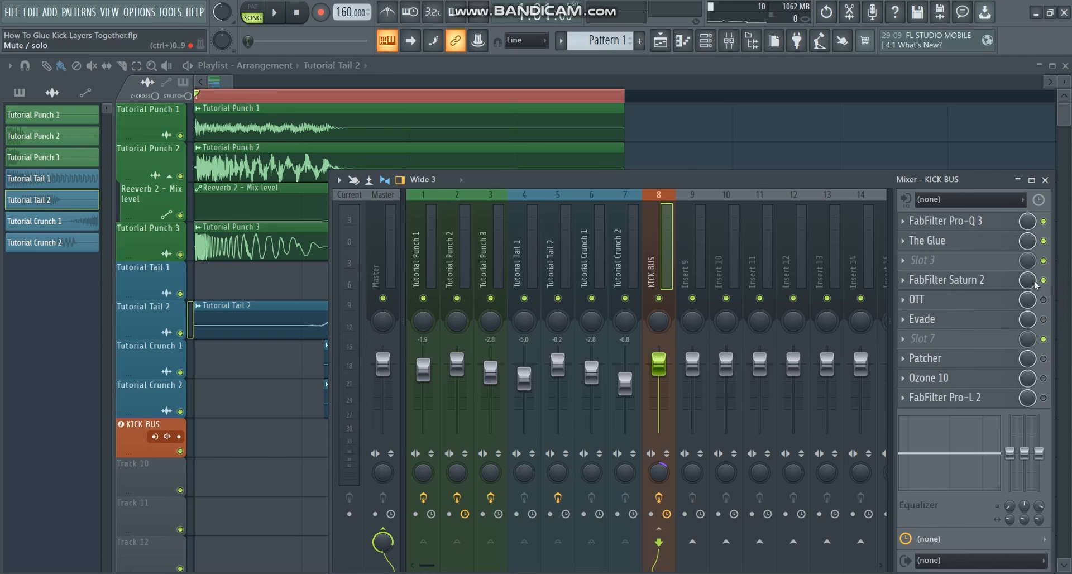
click(989, 284)
drag(470, 274, 391, 277)
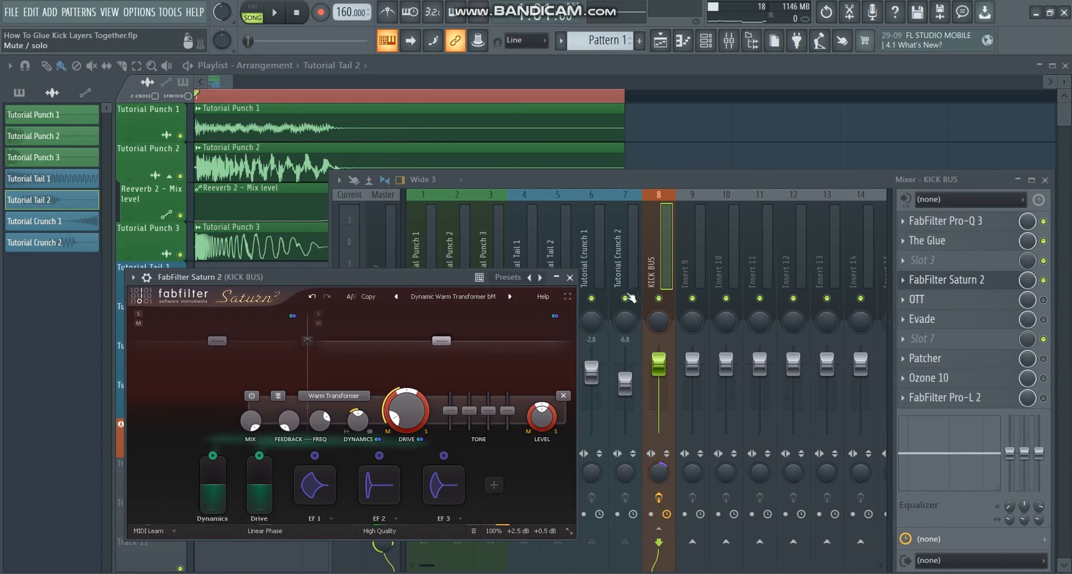
drag(438, 281, 413, 281)
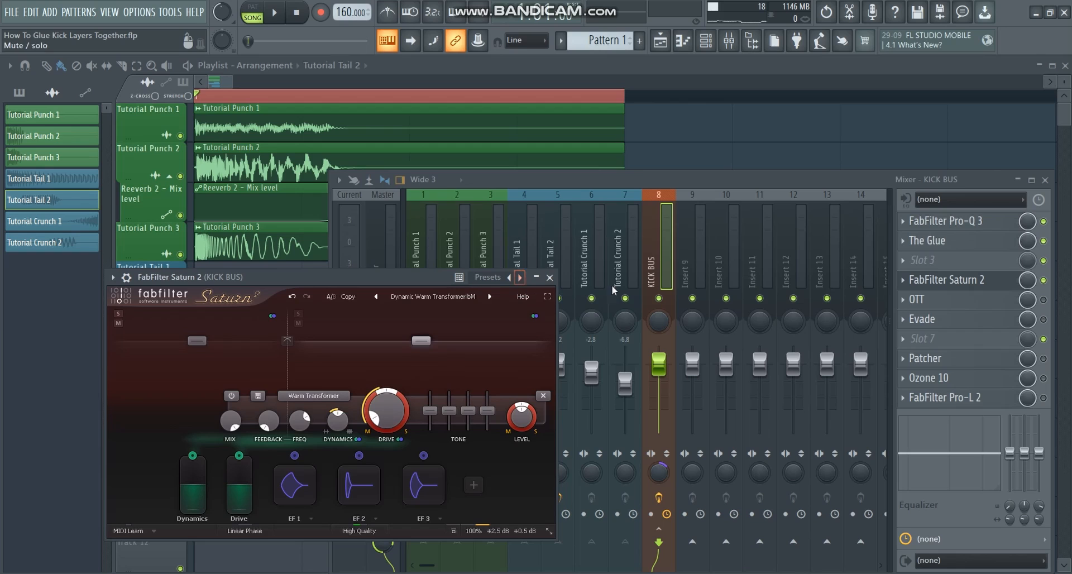
Play the kick with FabFilter Saturn 2 bypassed and enabled to compare, and close the Saturn 2 window.
click(1043, 281)
key(space)
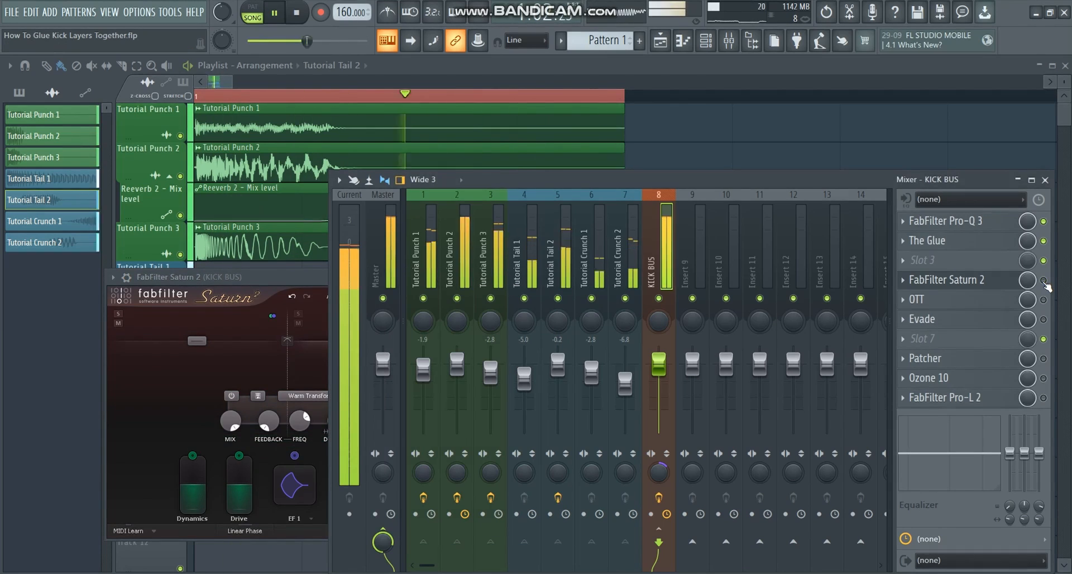
click(1042, 280)
click(1043, 281)
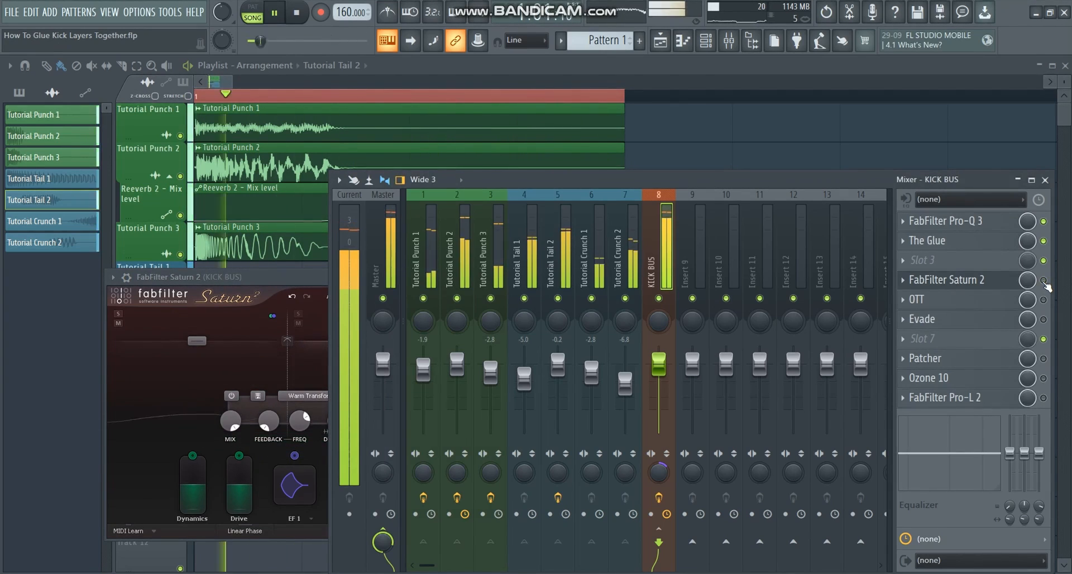
click(1043, 281)
key(space)
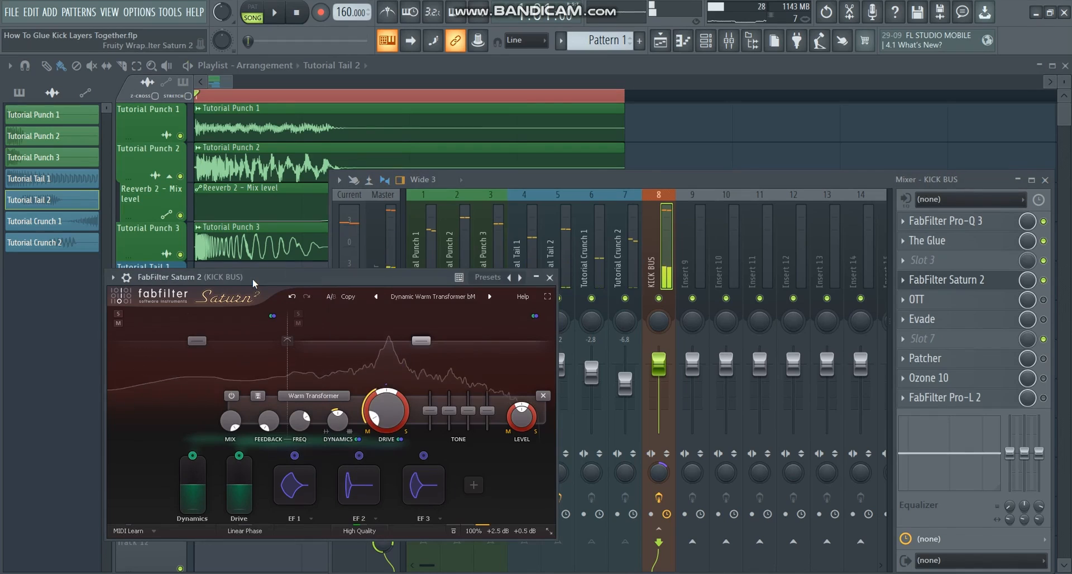
click(252, 278)
drag(253, 278, 476, 266)
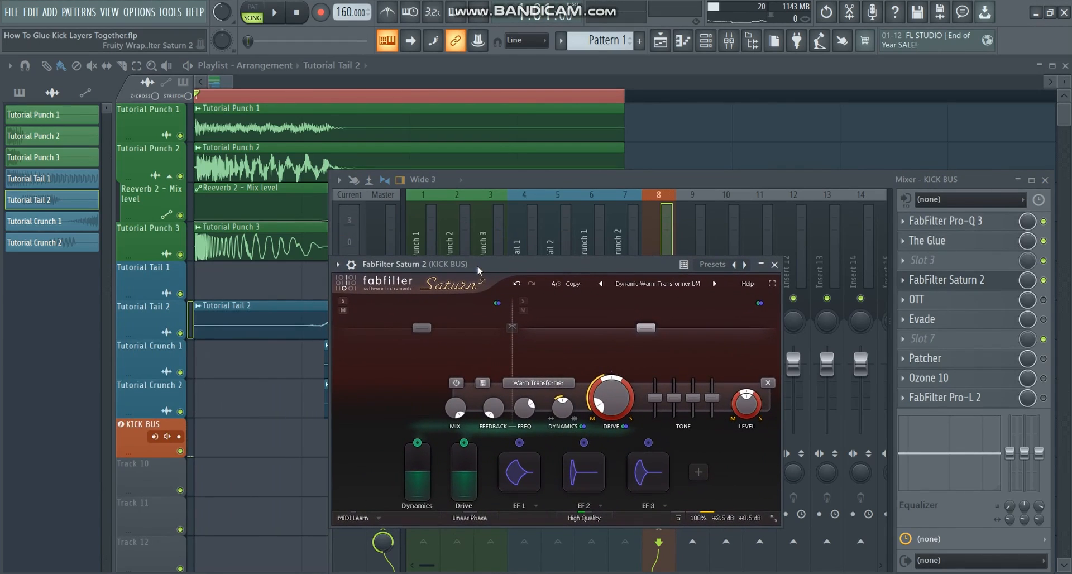
click(875, 332)
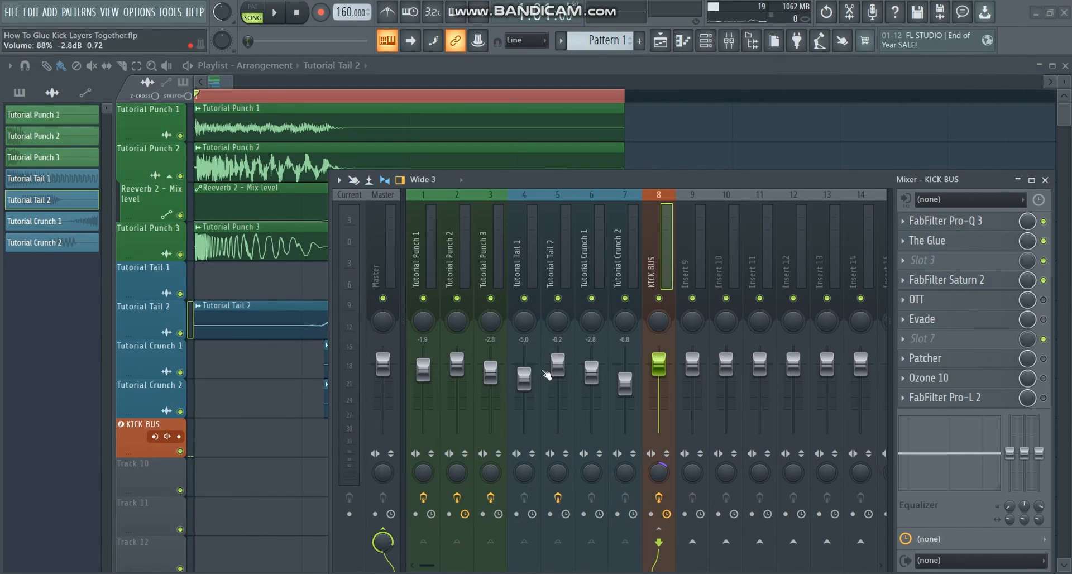
Enable OTT on the KICK BUS, open its window and save the project.
click(1043, 299)
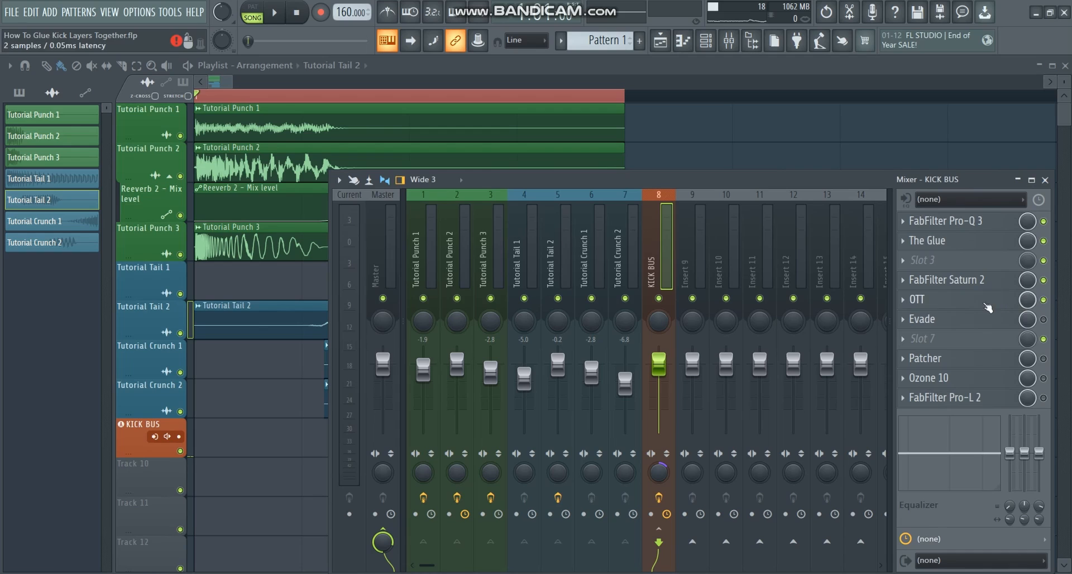
click(959, 305)
drag(270, 183, 504, 160)
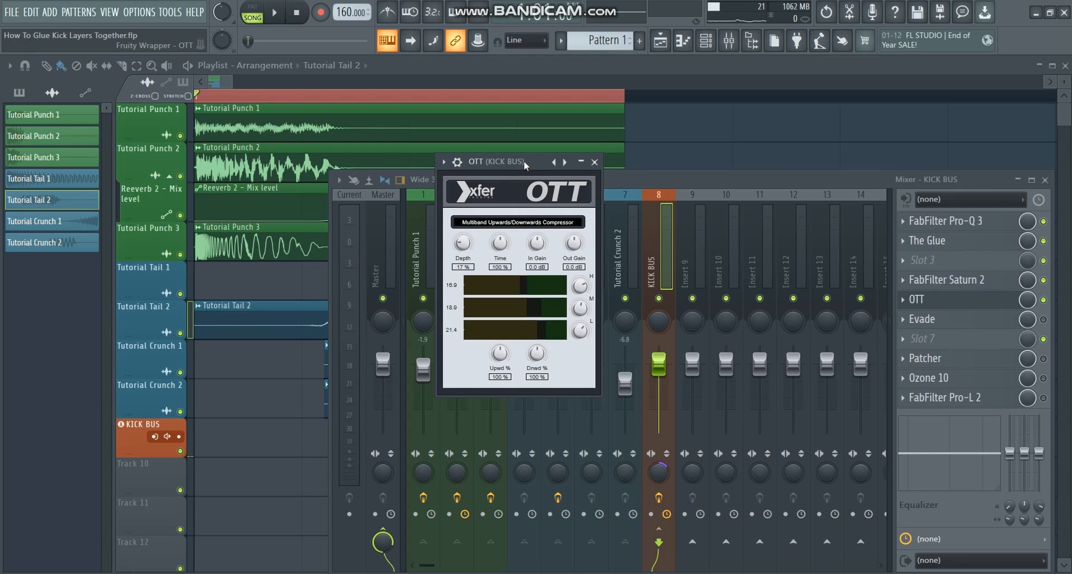
drag(524, 161, 522, 161)
key(ctrl+s)
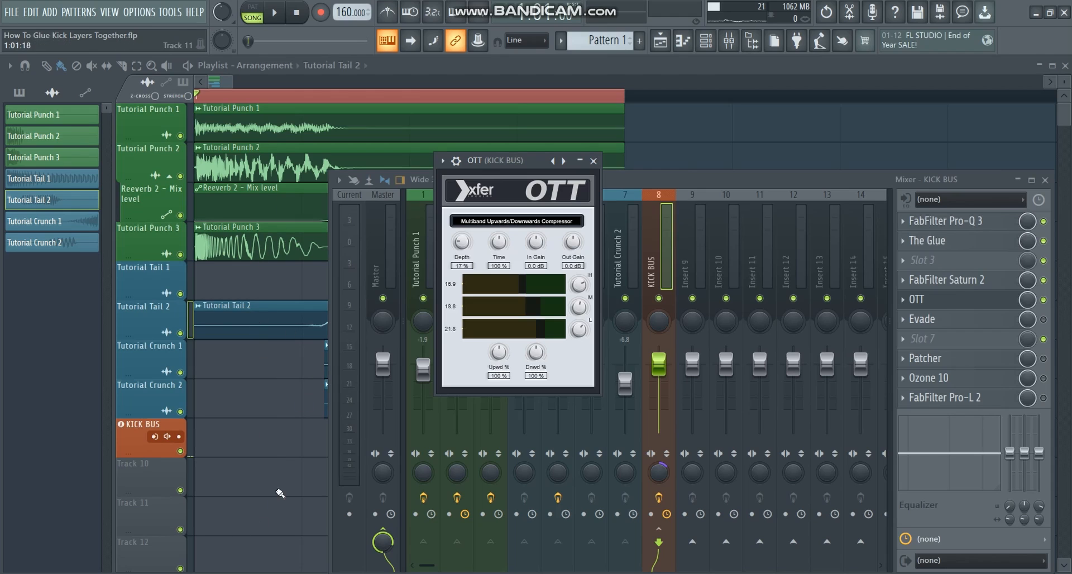
drag(521, 160, 534, 159)
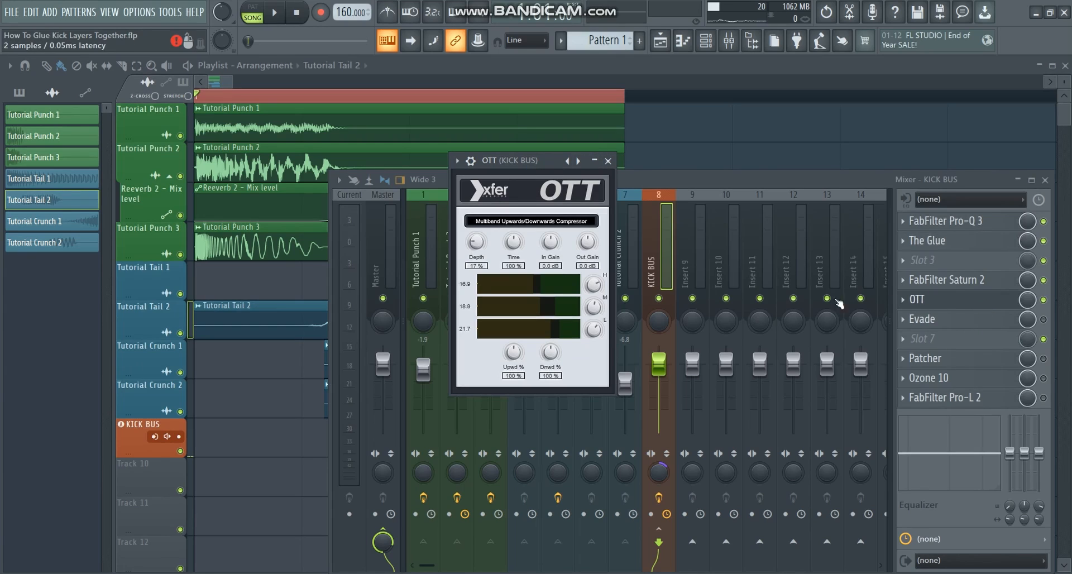
Move OTT's window aside and play the kick with OTT bypassed and enabled to compare, and close the OTT window.
drag(543, 164, 272, 218)
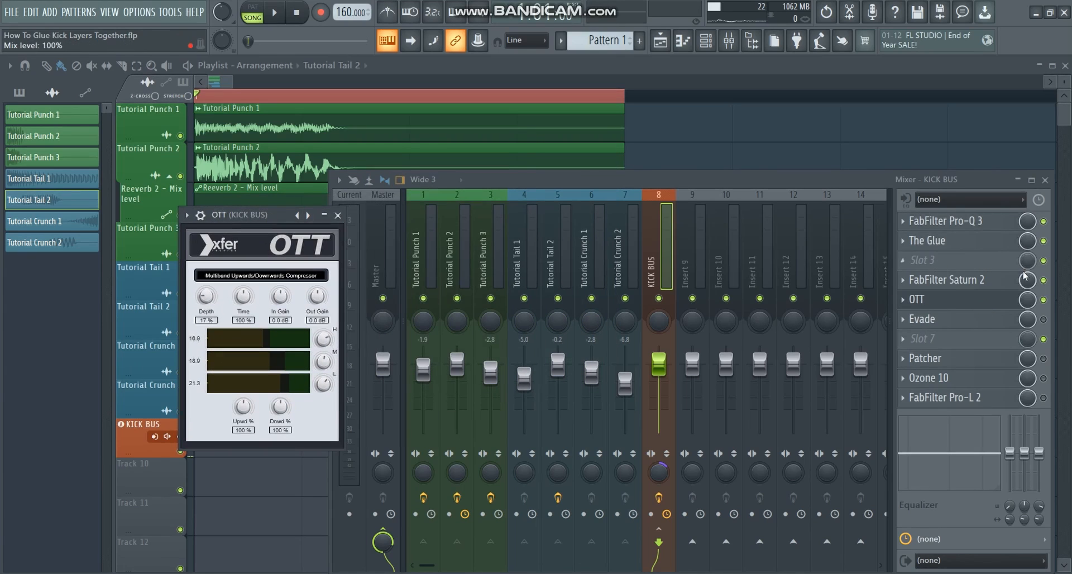
click(1043, 300)
key(space)
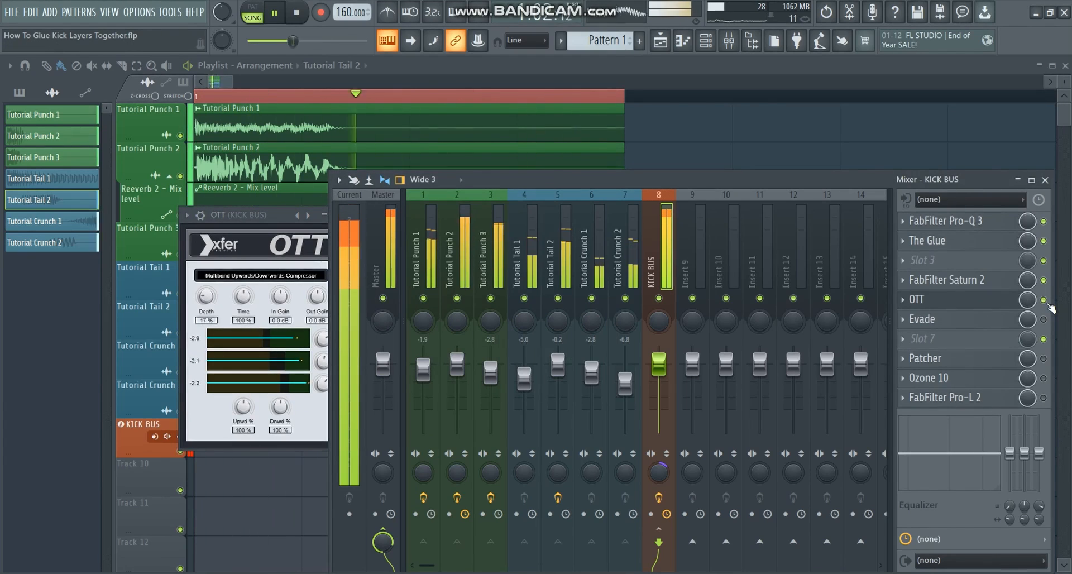
drag(262, 214, 357, 180)
key(space)
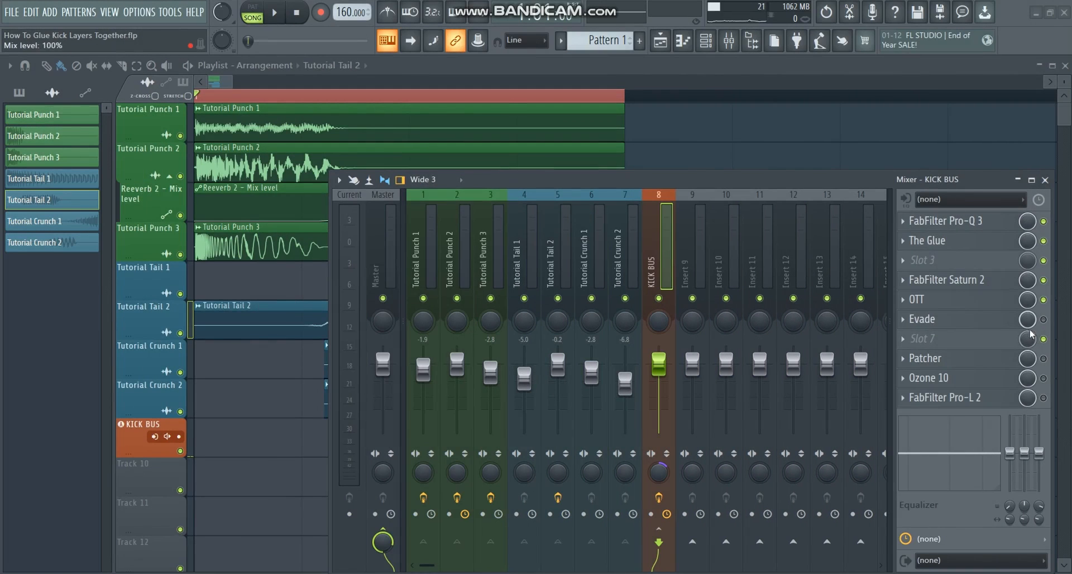
Enable Evade on the KICK BUS and open it, placing its window clear of the effect slots.
click(1043, 320)
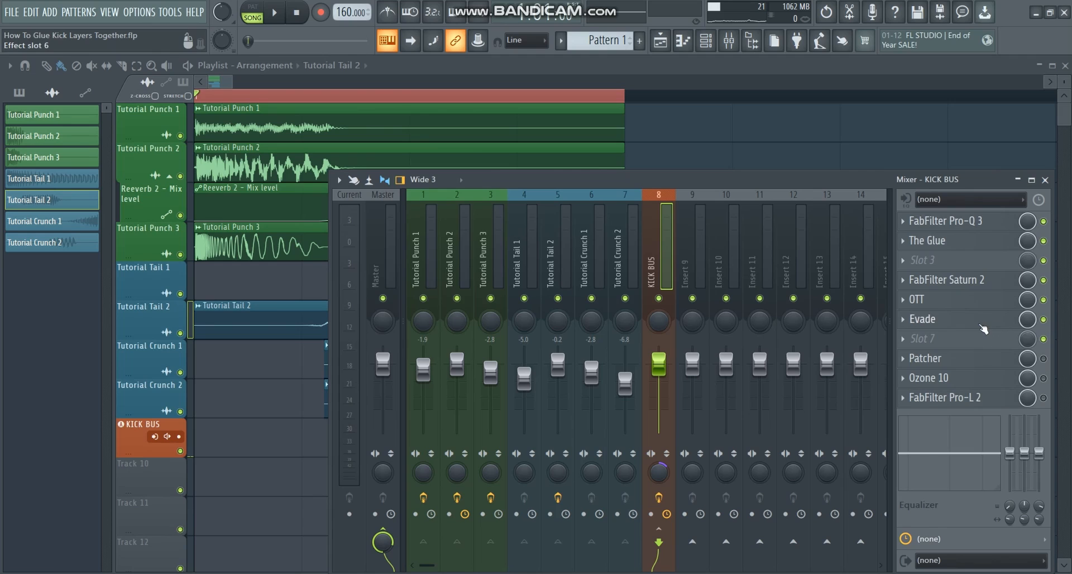
click(926, 318)
drag(510, 128, 470, 128)
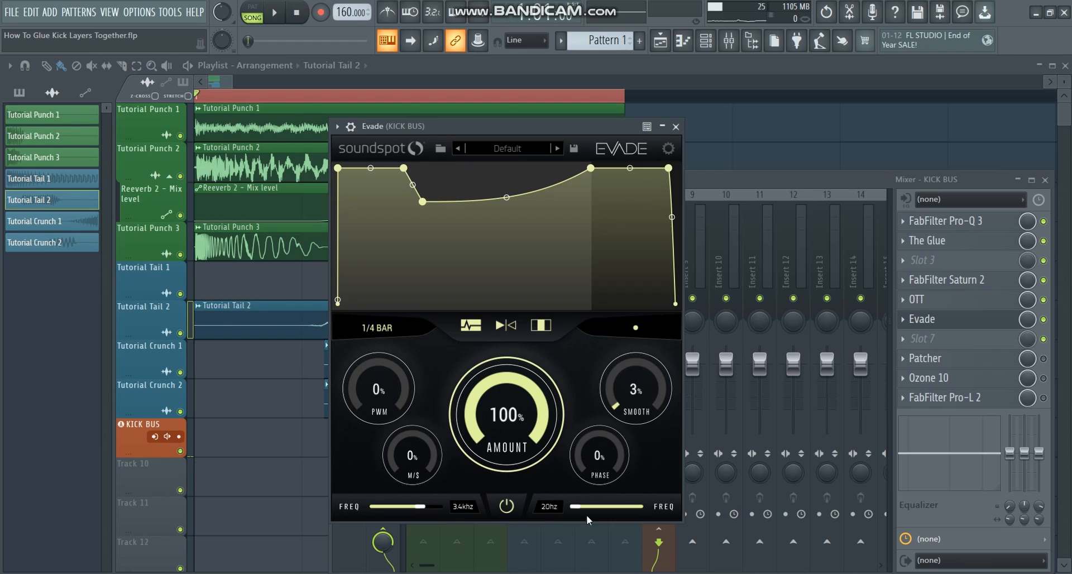
drag(554, 126, 486, 125)
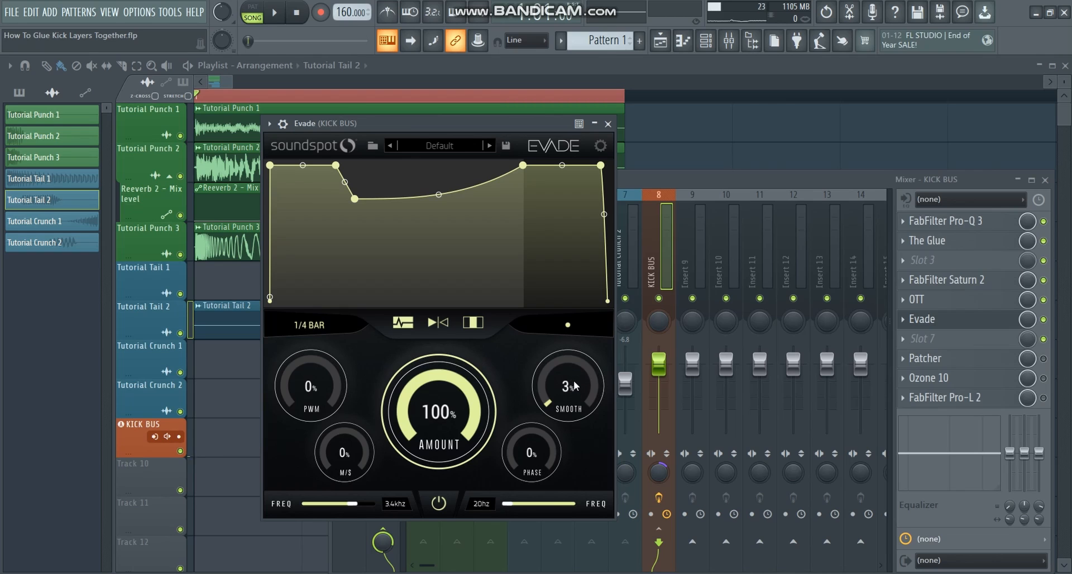
drag(457, 127, 331, 167)
Play the kick with Evade bypassed and enabled to compare, and close the Evade window.
click(1043, 320)
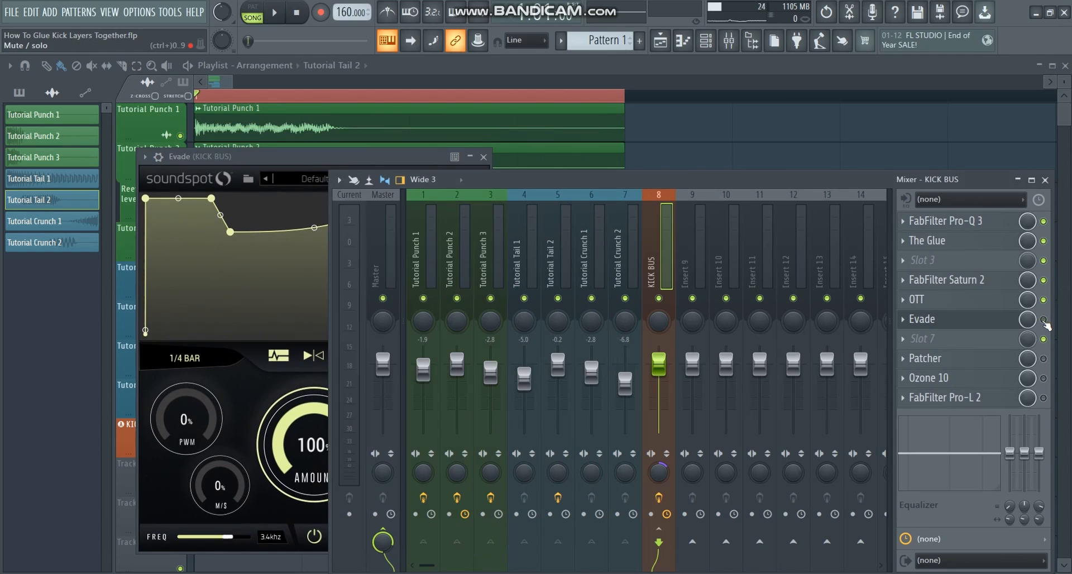
key(space)
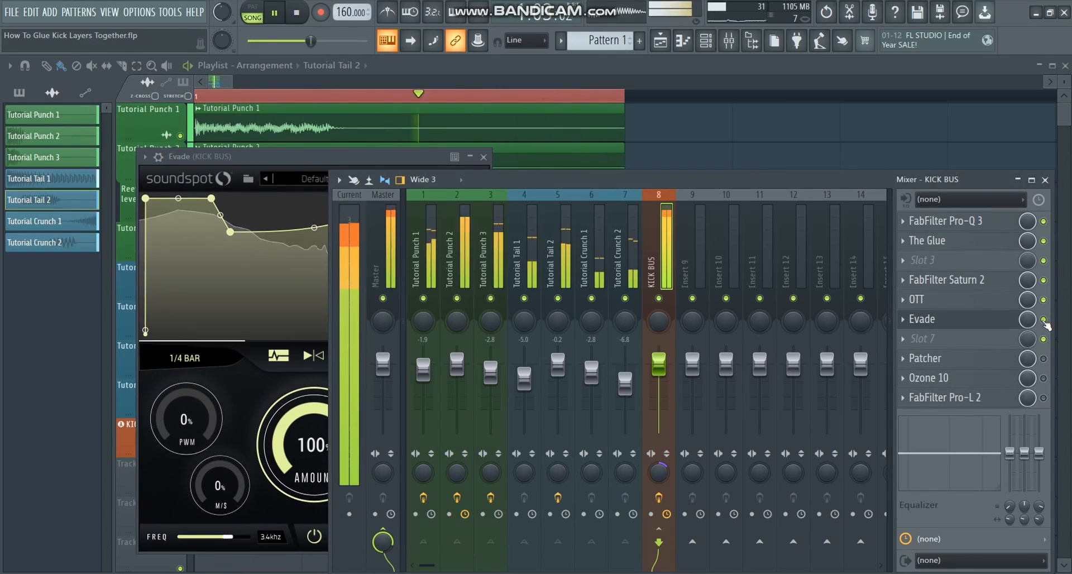
click(1043, 319)
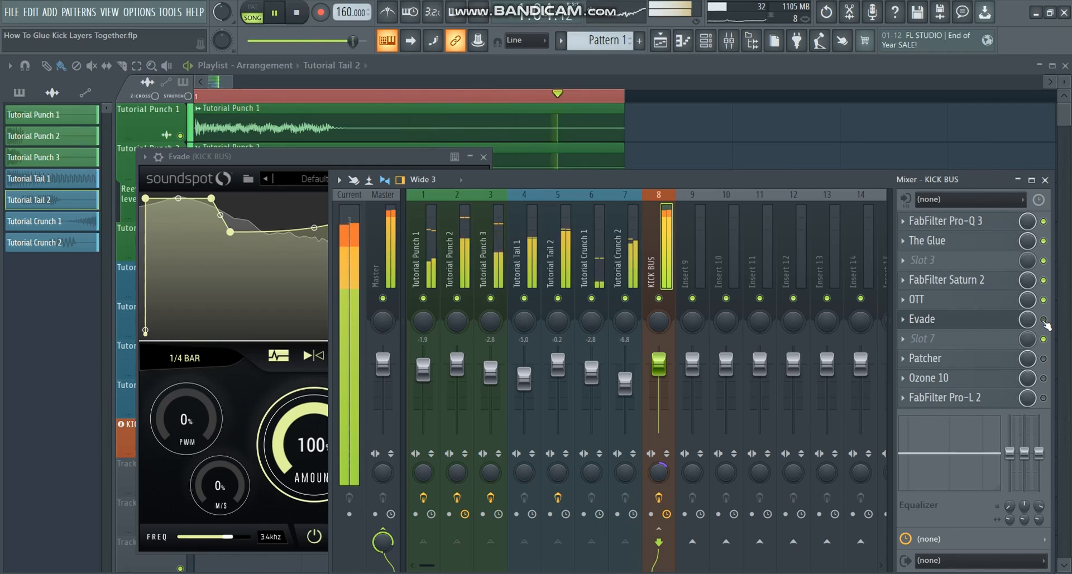
click(1043, 320)
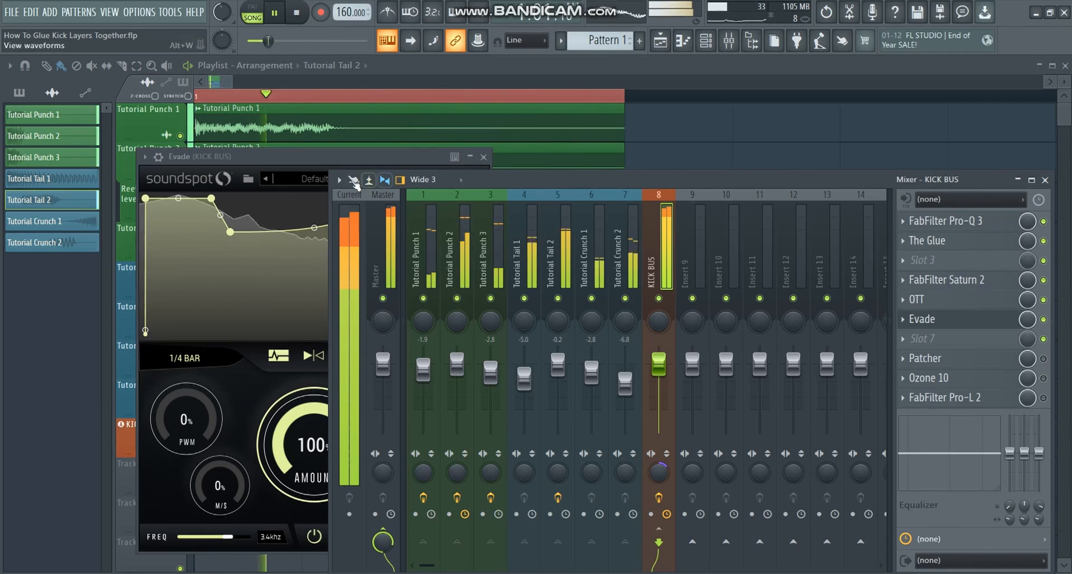
key(space)
click(366, 156)
drag(367, 157, 550, 142)
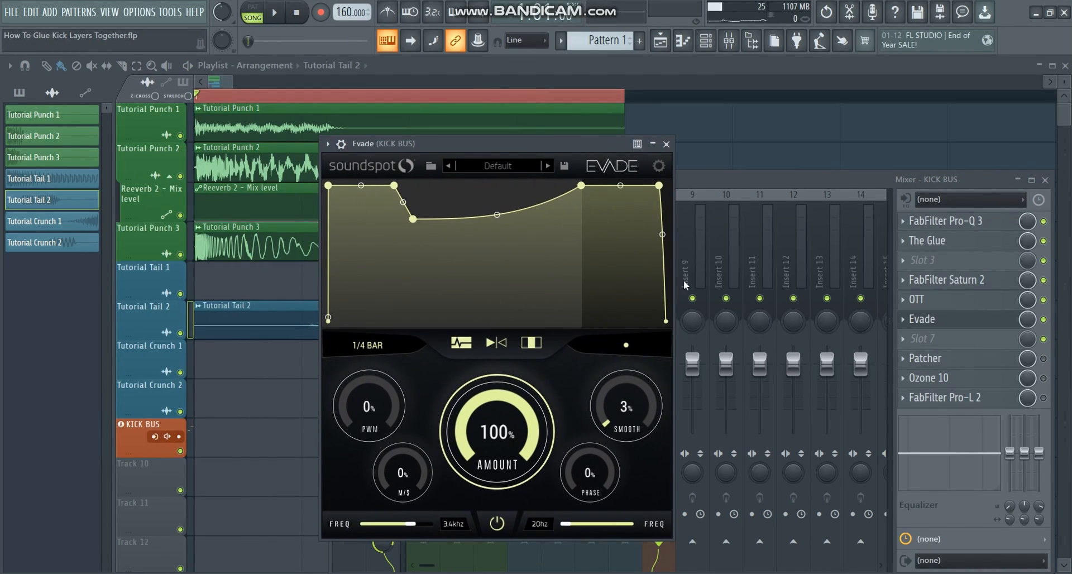
click(666, 144)
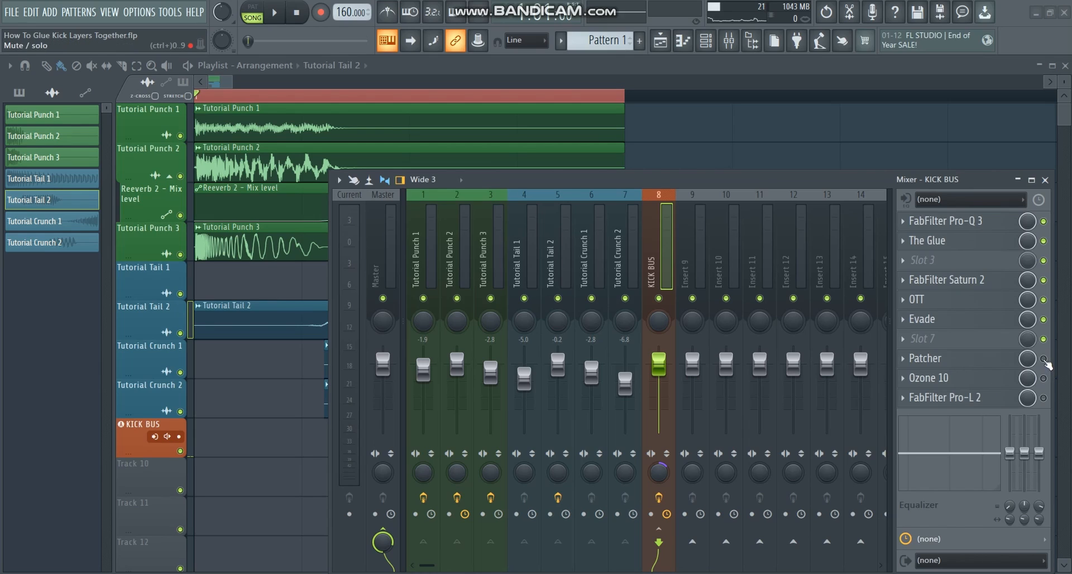
Enable Patcher with its FP Inflator on the KICK BUS, compare the kick with it bypassed and enabled, and close its window.
click(989, 359)
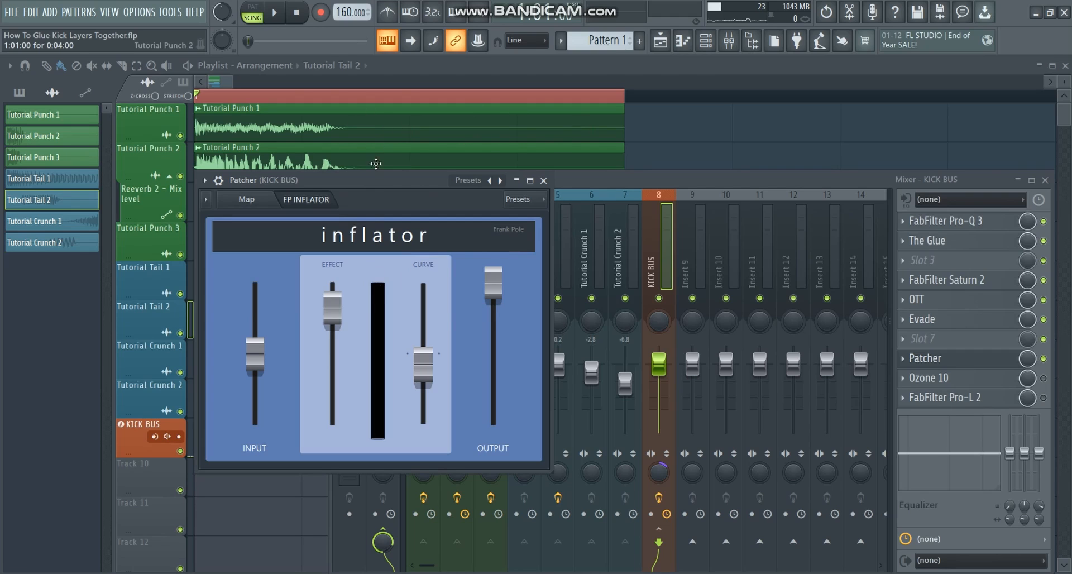
click(1044, 358)
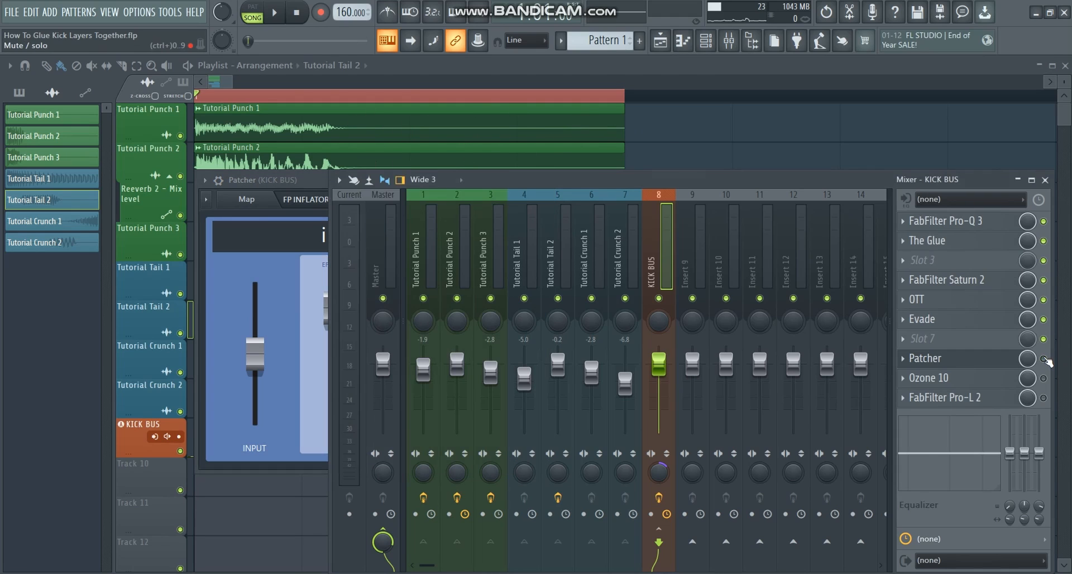
key(space)
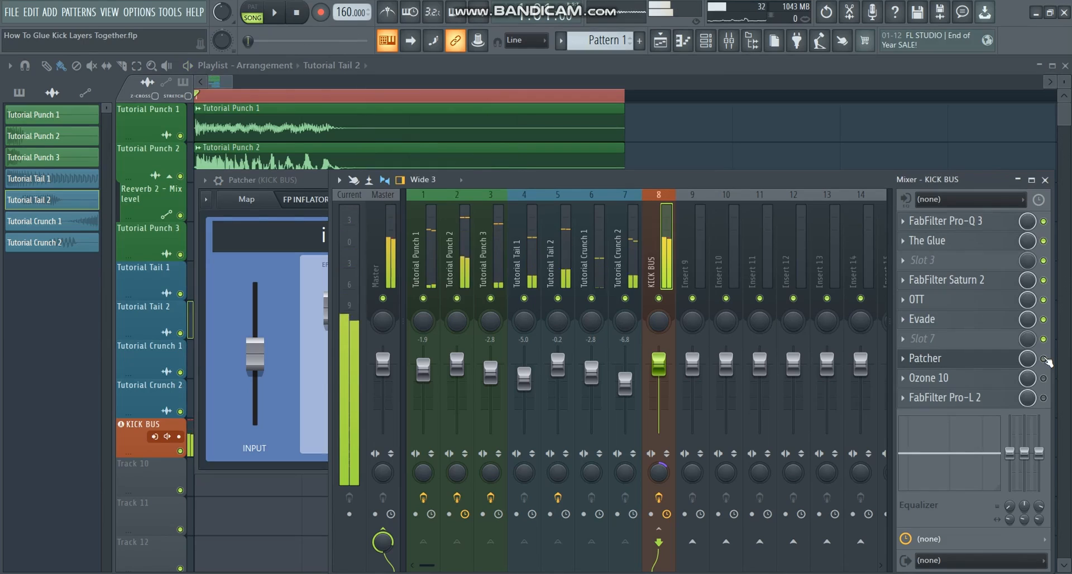
click(323, 181)
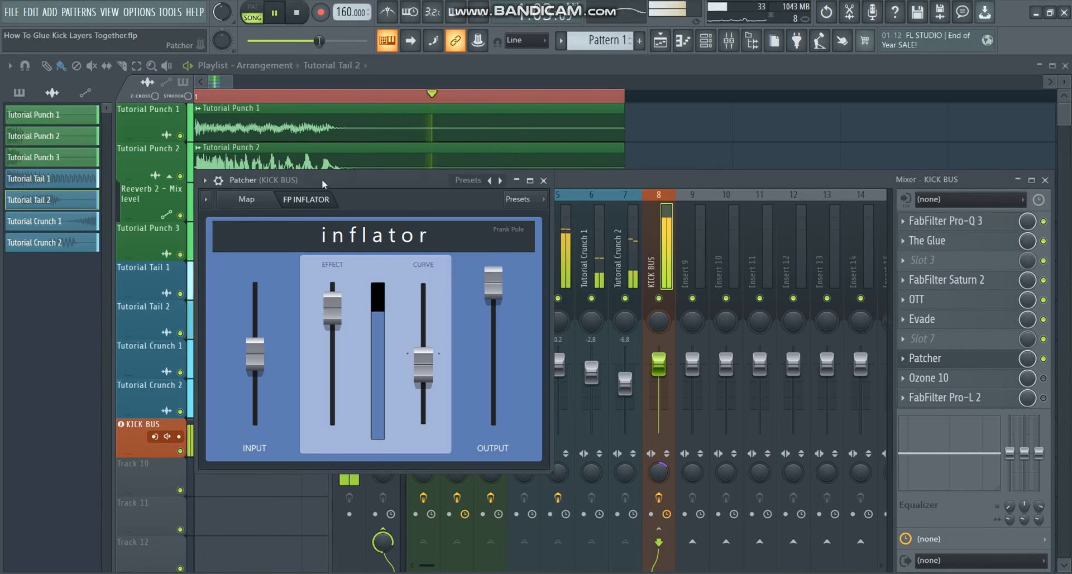
click(1045, 361)
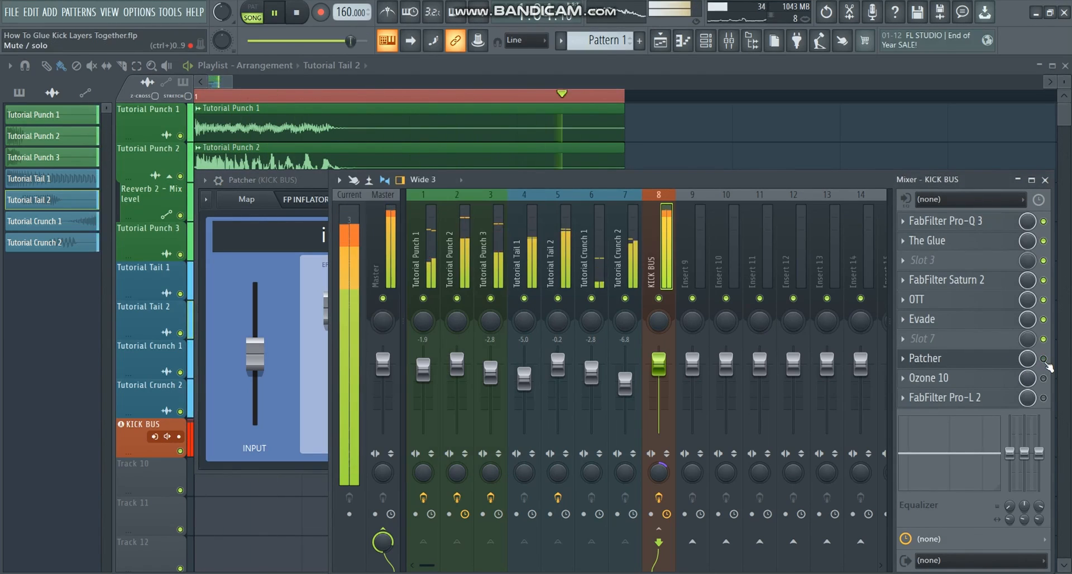
key(space)
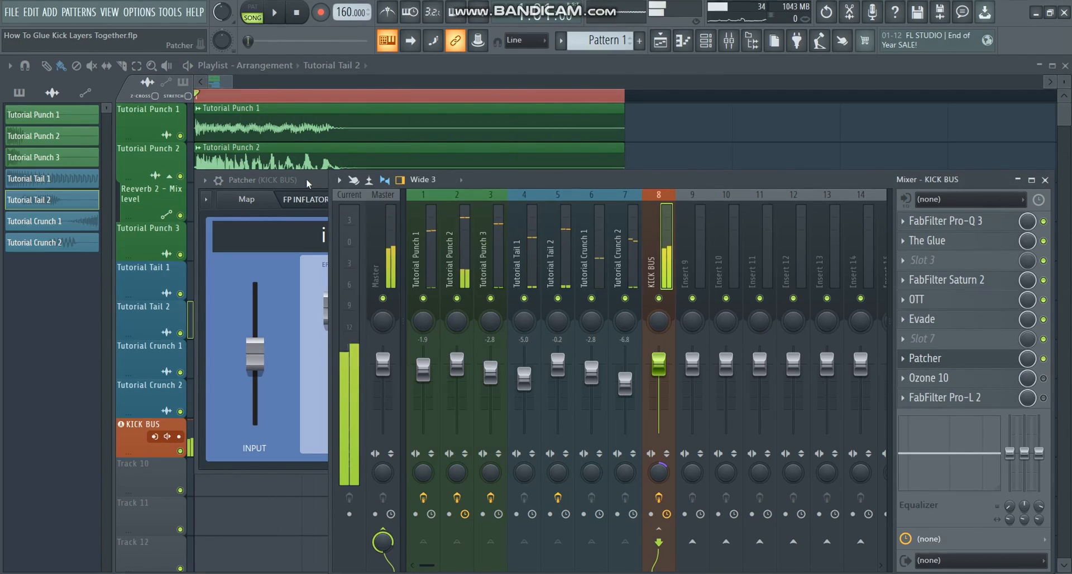
click(316, 302)
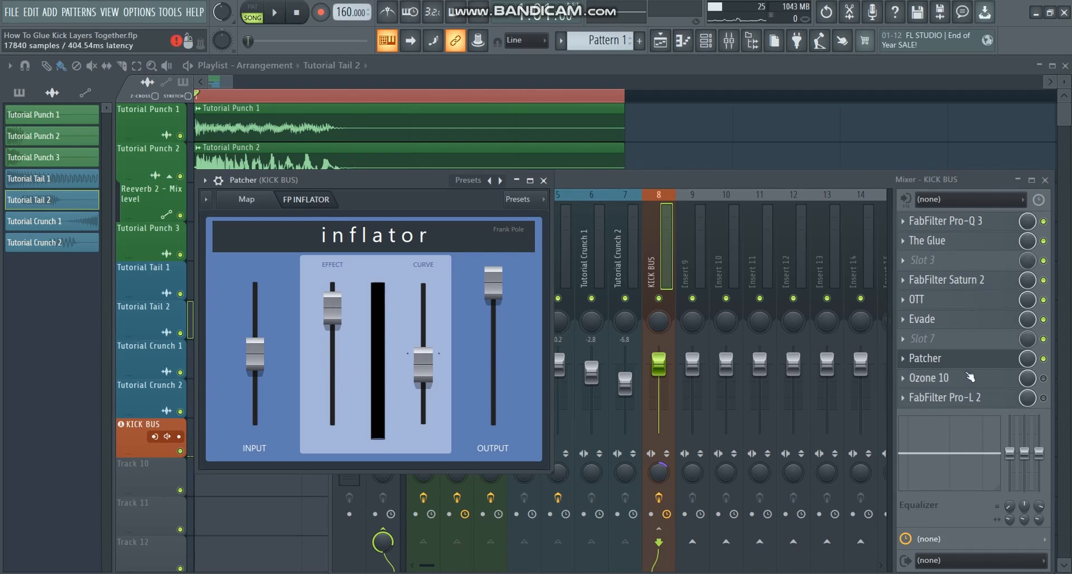
click(1005, 359)
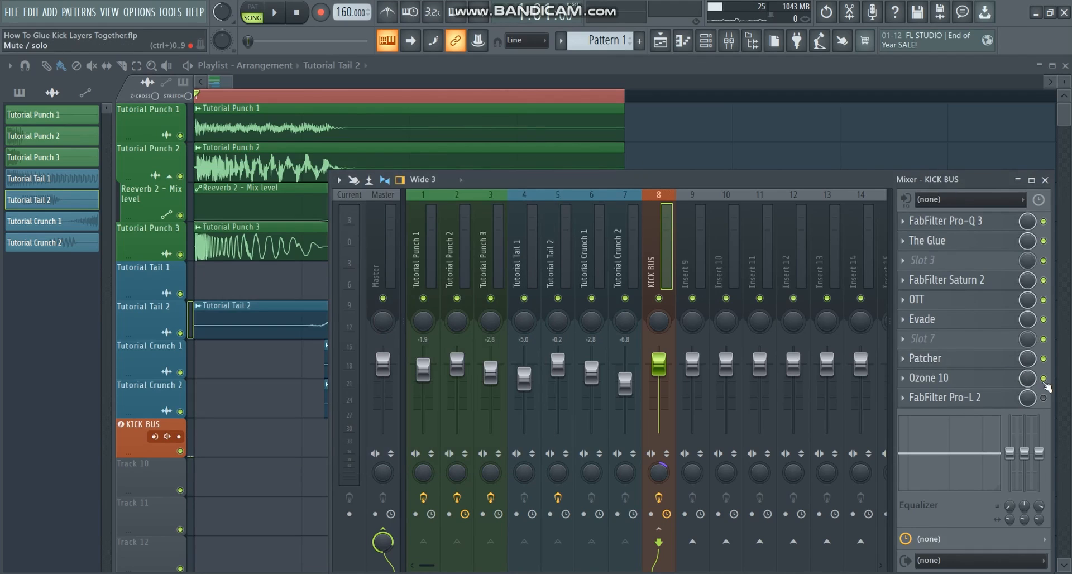
Enable Ozone 10 on the KICK BUS, open it and examine the bands of its Equalizer 1 module.
click(967, 380)
drag(516, 194, 537, 175)
click(434, 235)
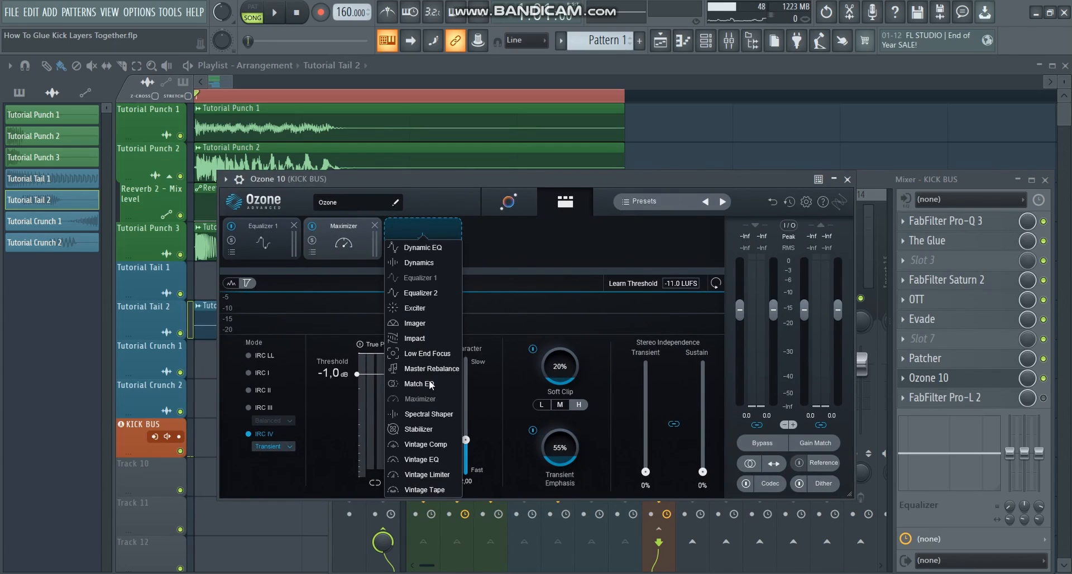
click(271, 246)
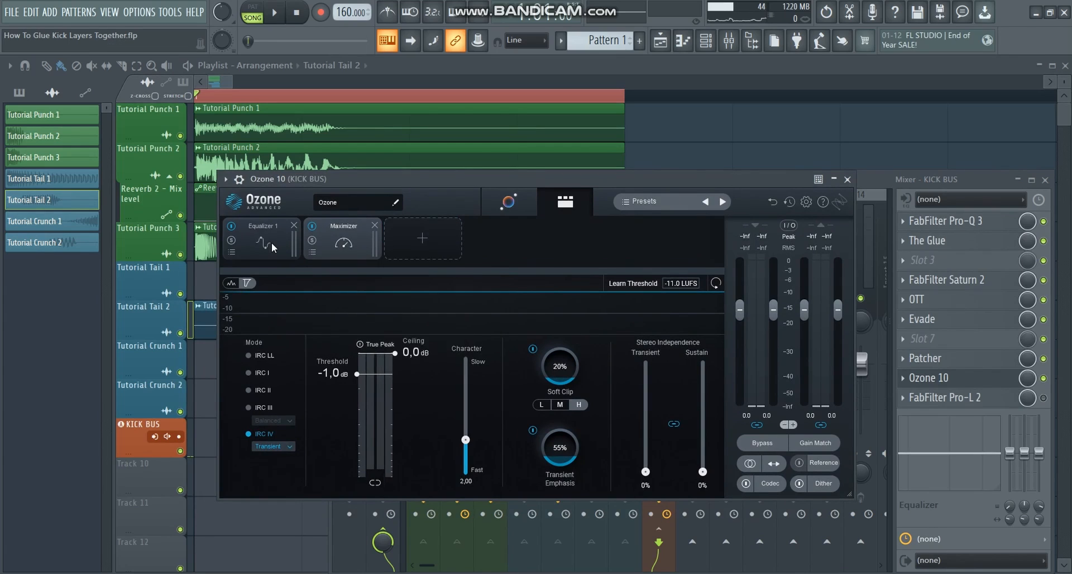
click(269, 242)
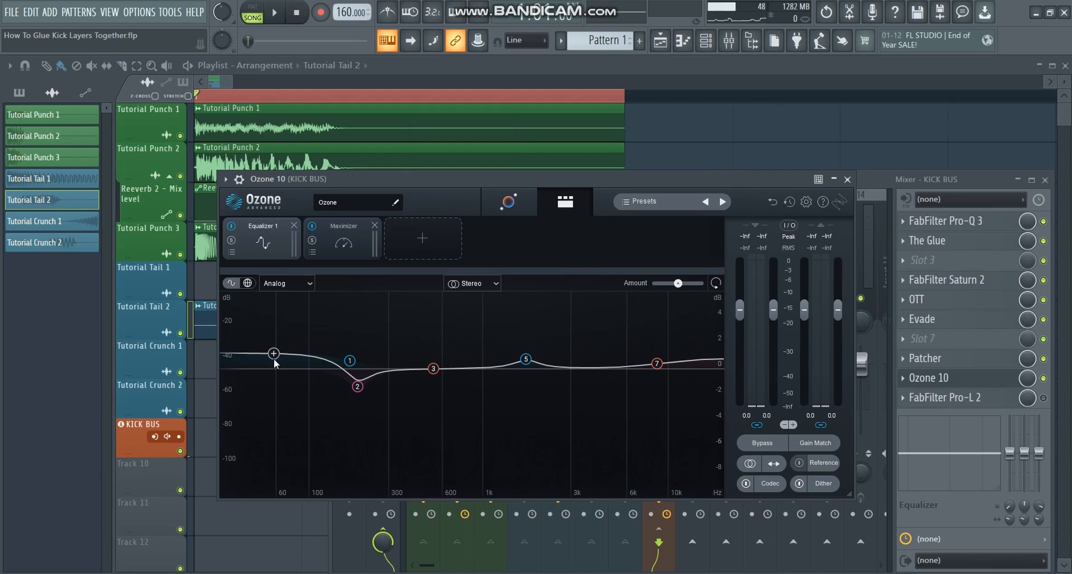
click(357, 387)
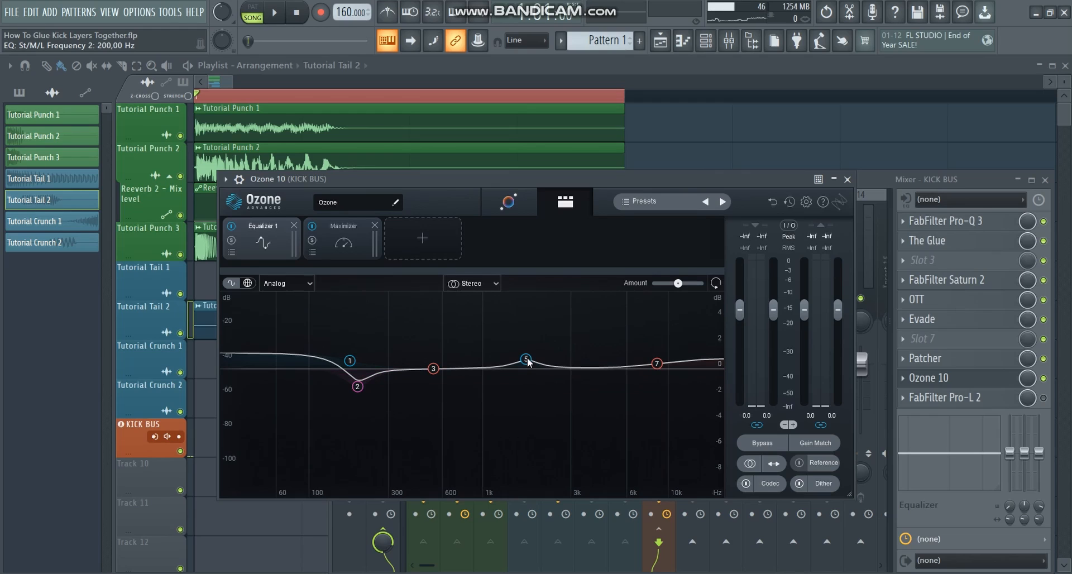
mouse_move(526, 363)
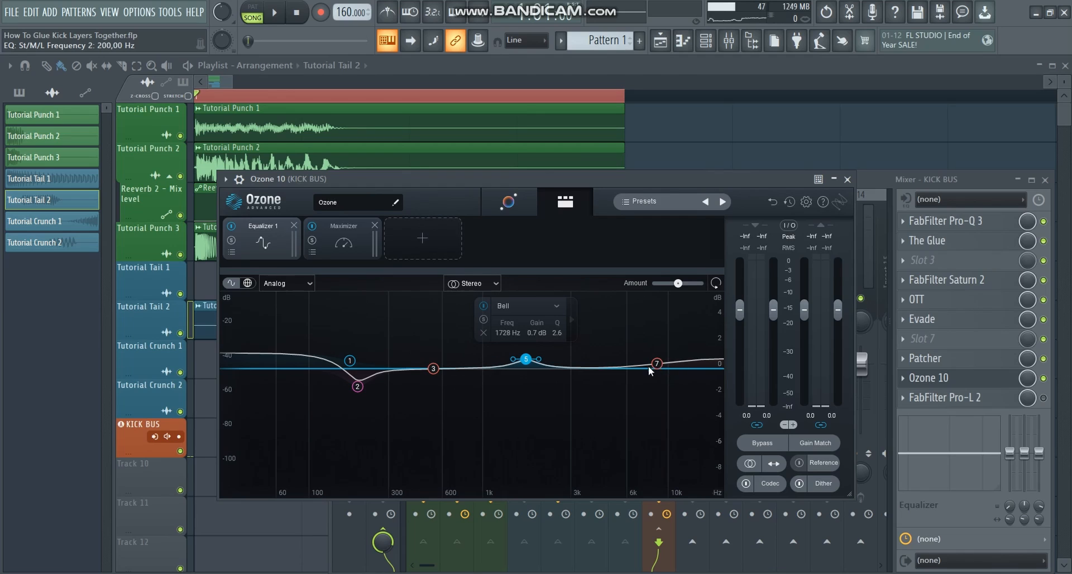
Play the kick with Ozone 10's Equalizer 1 module bypassed and enabled to compare.
click(231, 226)
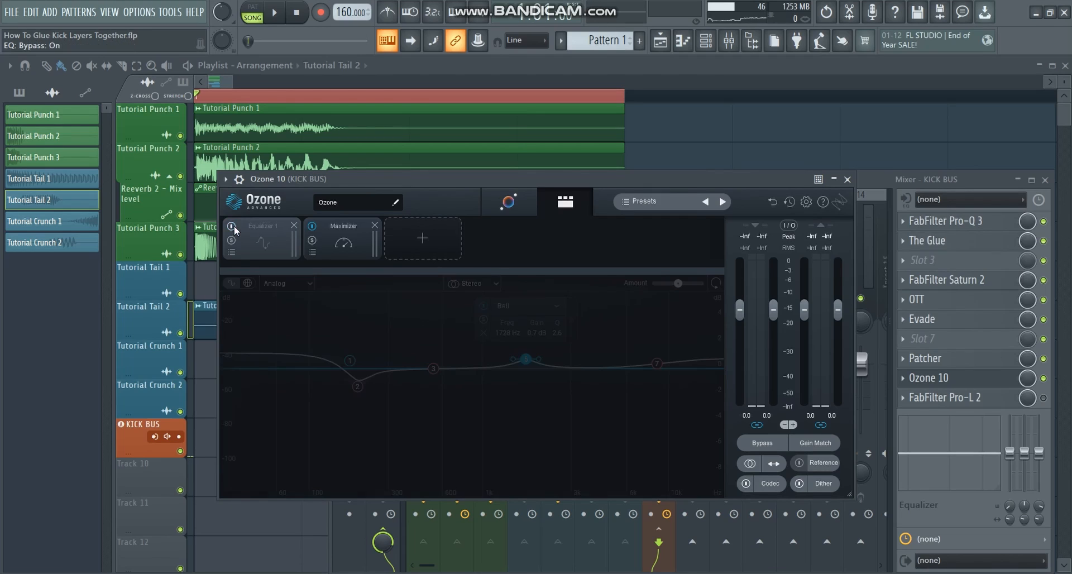
key(space)
drag(346, 178, 358, 178)
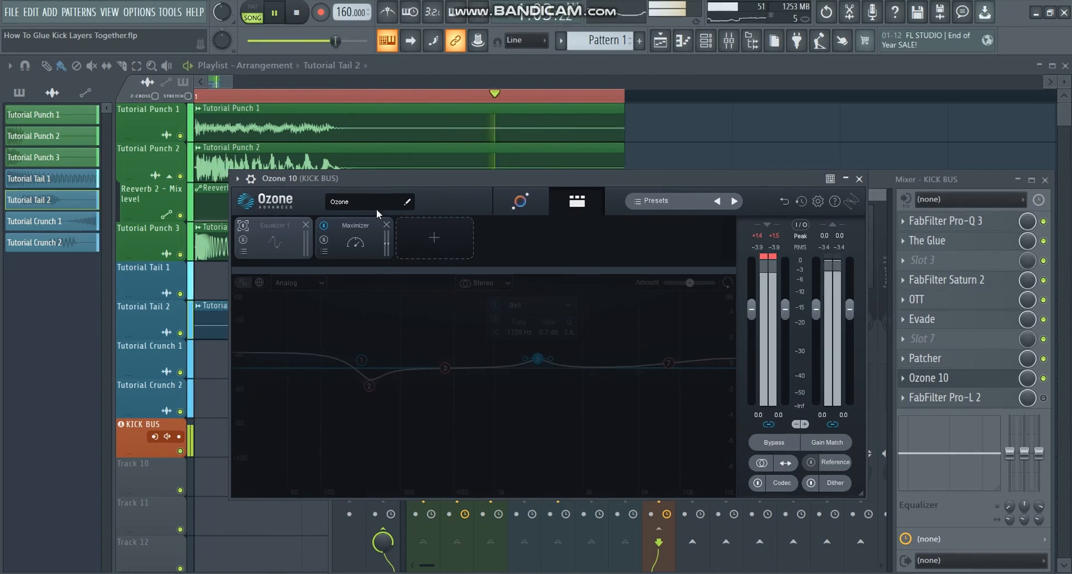
click(243, 225)
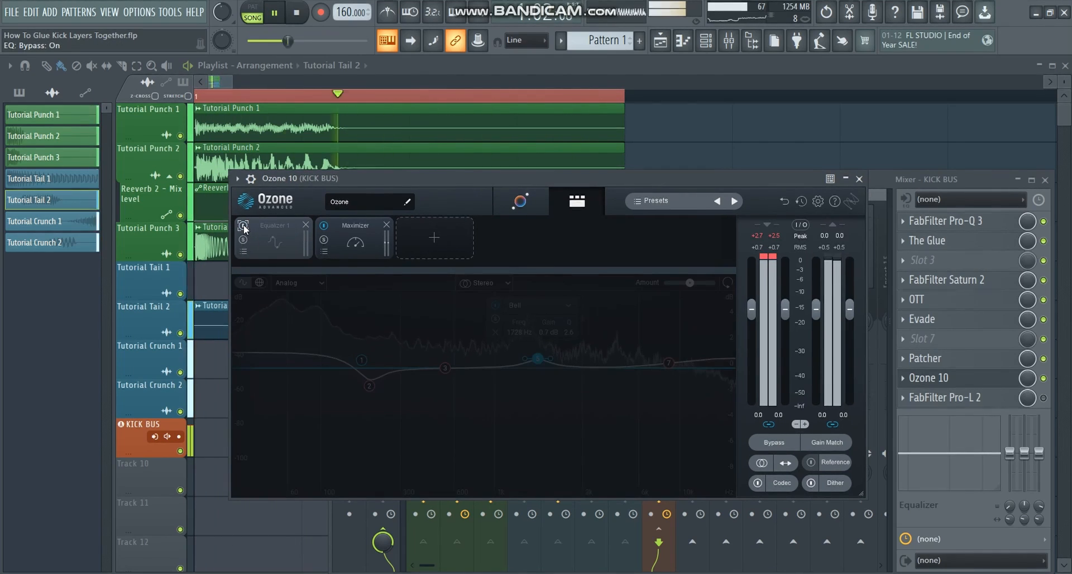
click(244, 226)
key(space)
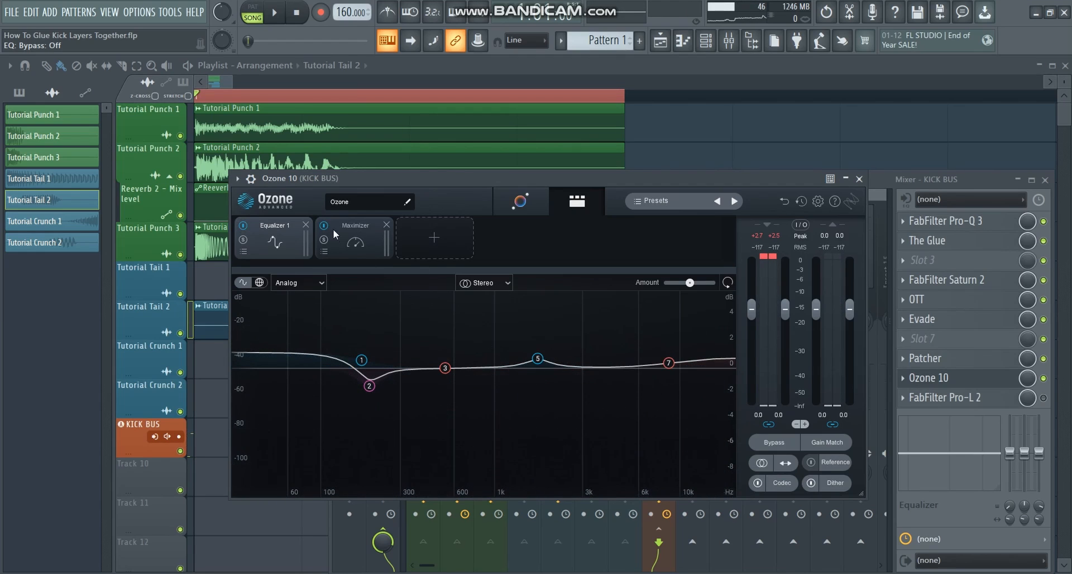
Show Ozone 10's Maximizer module and play the kick with it bypassed and enabled to compare.
click(349, 237)
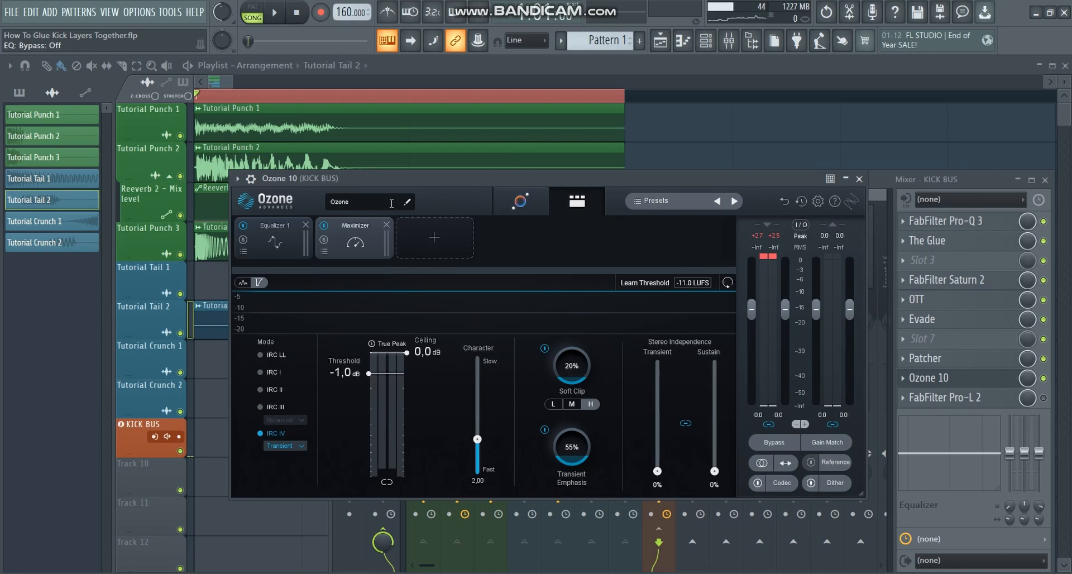
drag(367, 178, 371, 180)
click(330, 227)
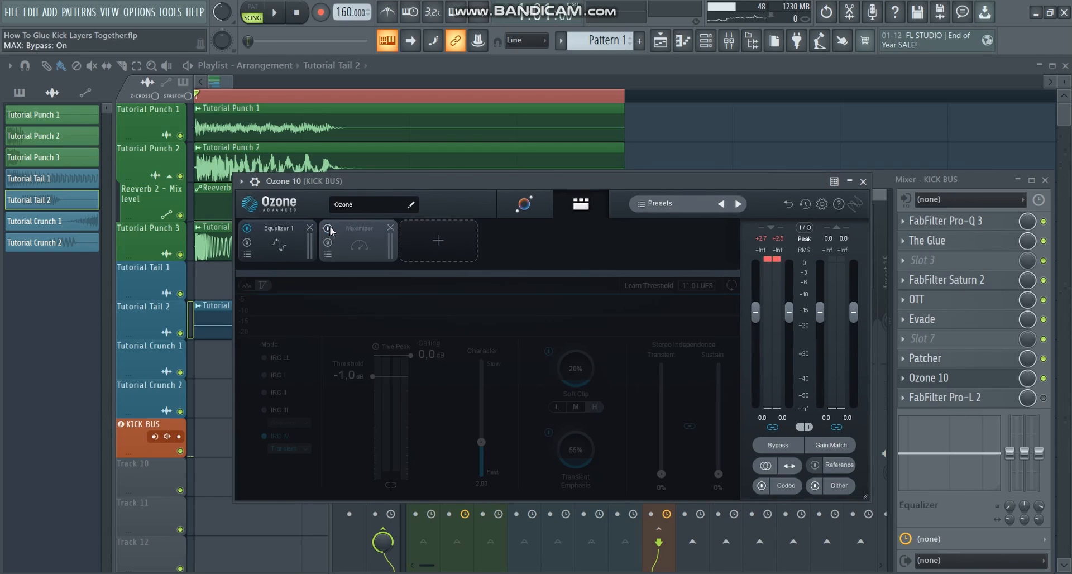
key(space)
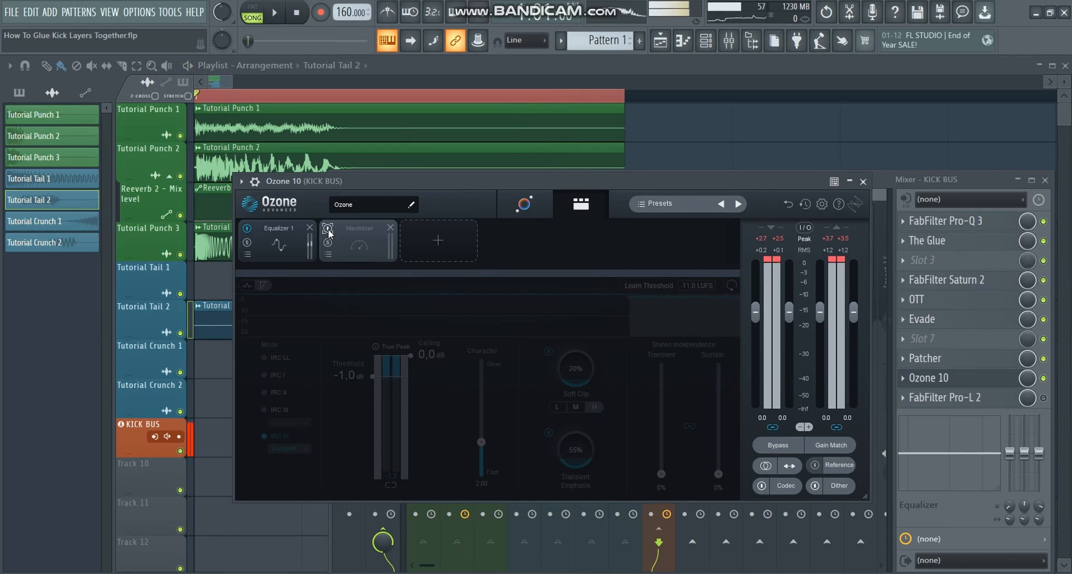
click(328, 229)
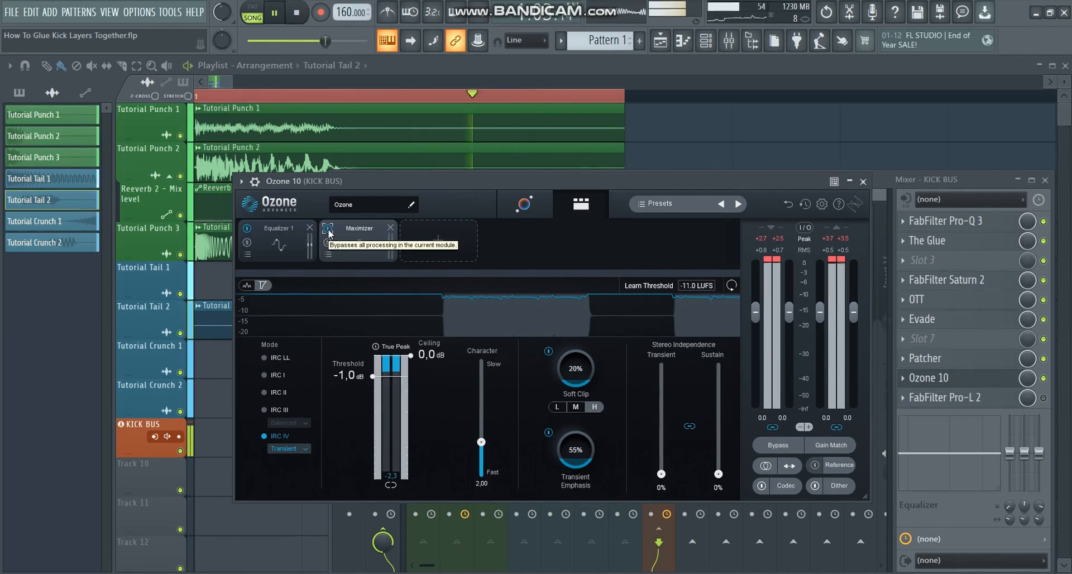
click(328, 229)
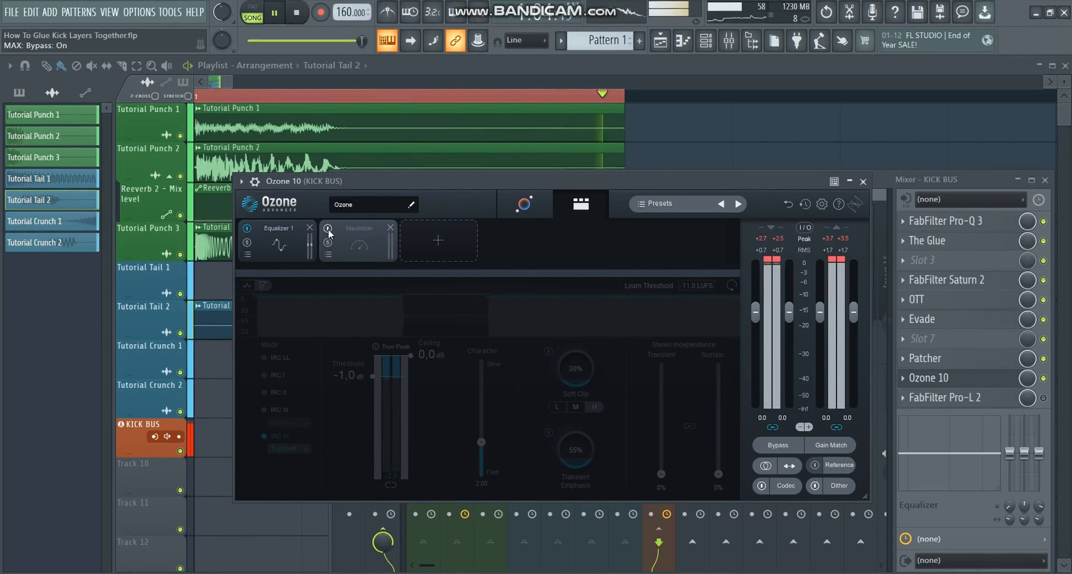
key(space)
click(328, 229)
drag(392, 183, 359, 192)
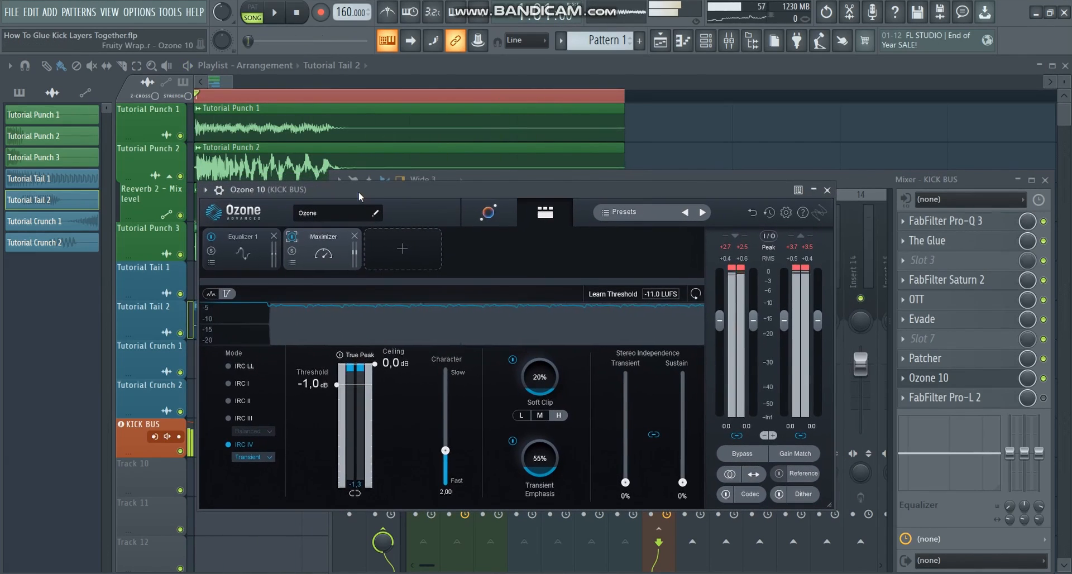
Stop playback, close Ozone 10, enable FabFilter Pro-L 2 on the KICK BUS and check its limiter settings before closing its window.
key(space)
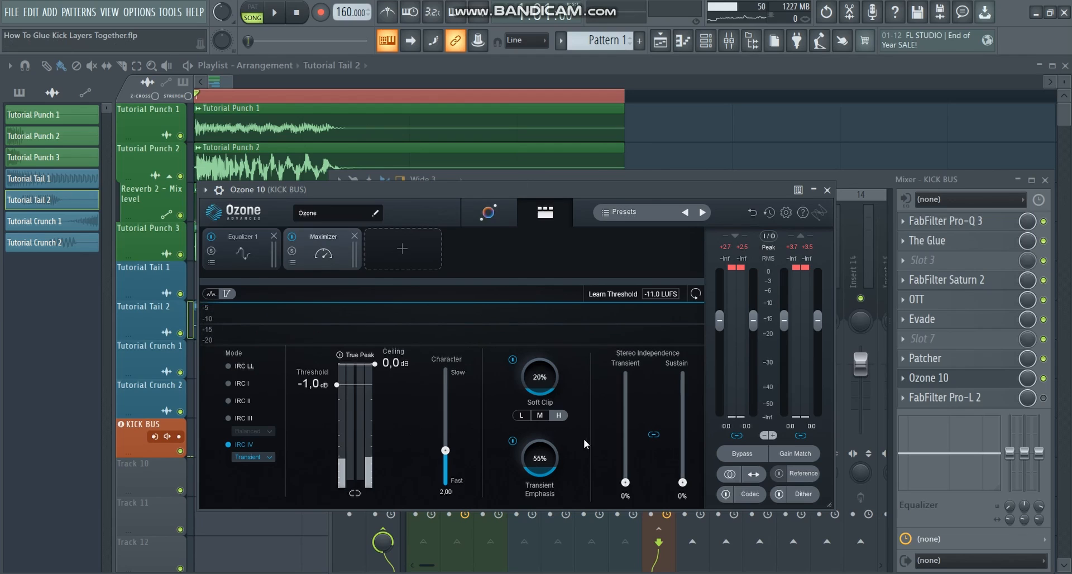
click(930, 377)
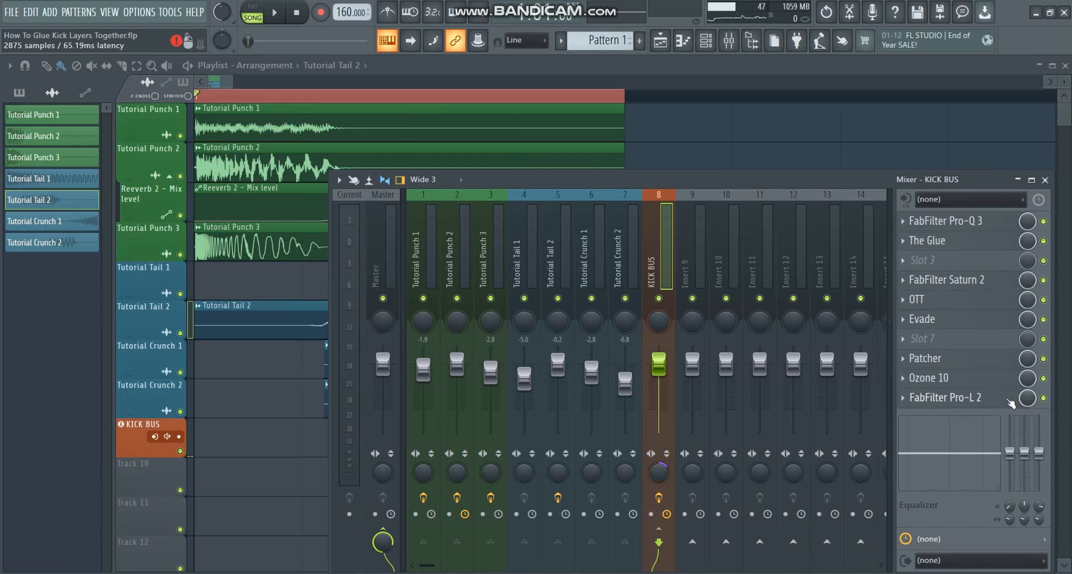
click(929, 397)
drag(225, 119, 284, 166)
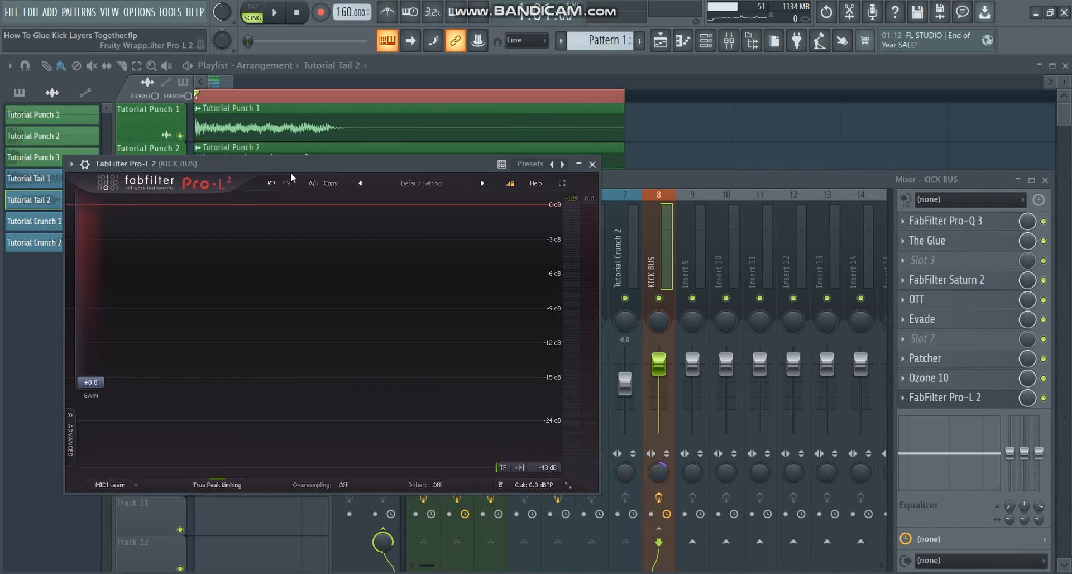
click(980, 399)
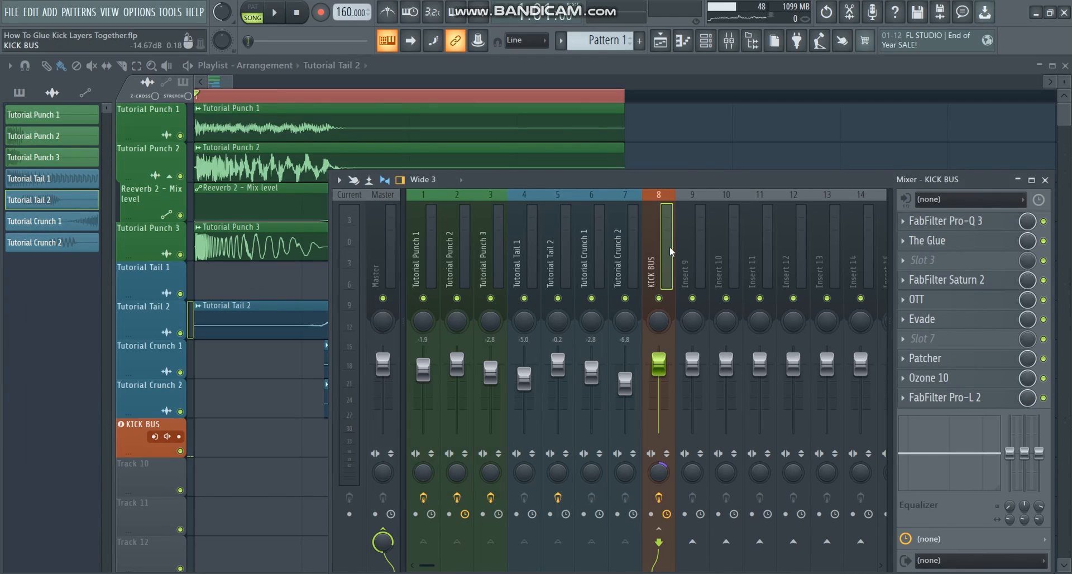
Move the mixer slightly aside and play the kick through the complete KICK BUS effect chain.
mouse_move(635, 183)
mouse_down()
mouse_move(655, 167)
mouse_move(655, 183)
mouse_up()
key(space)
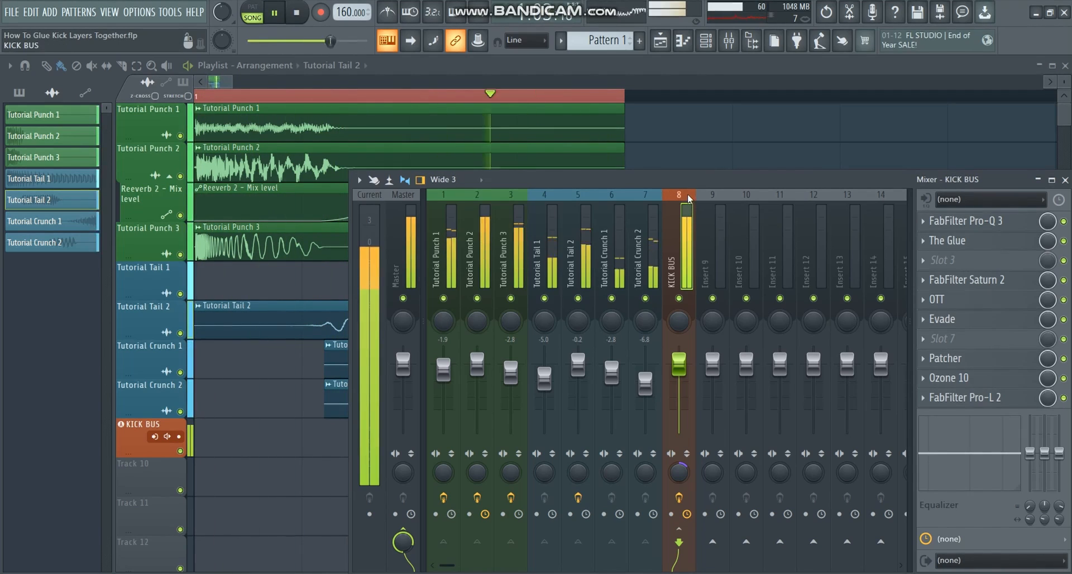
key(space)
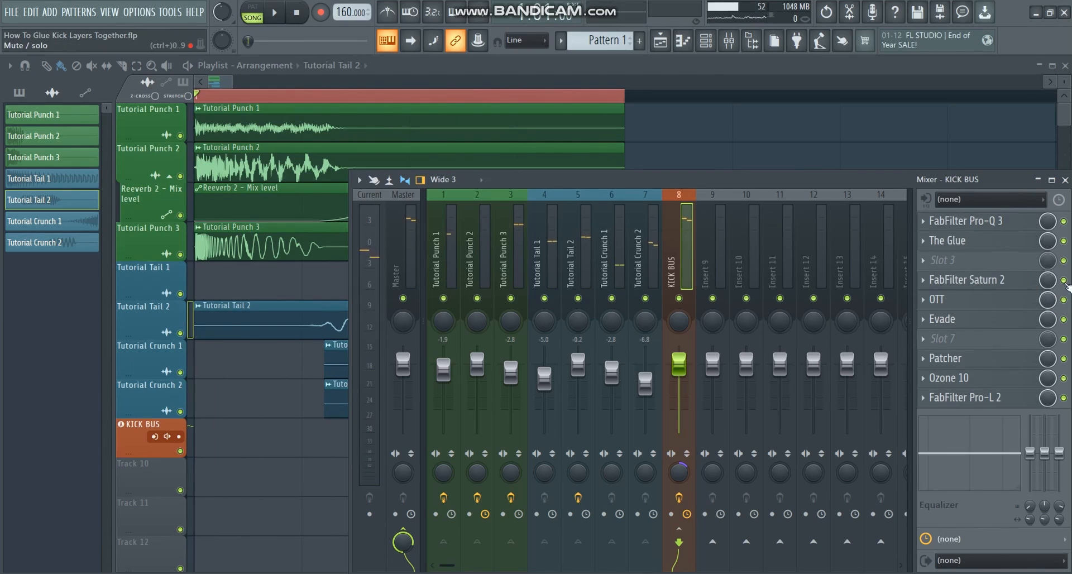
Play the kick with FabFilter Saturn 2, OTT and Evade bypassed and re-enabled, also toggling Ozone 10, to compare the sound.
click(1064, 319)
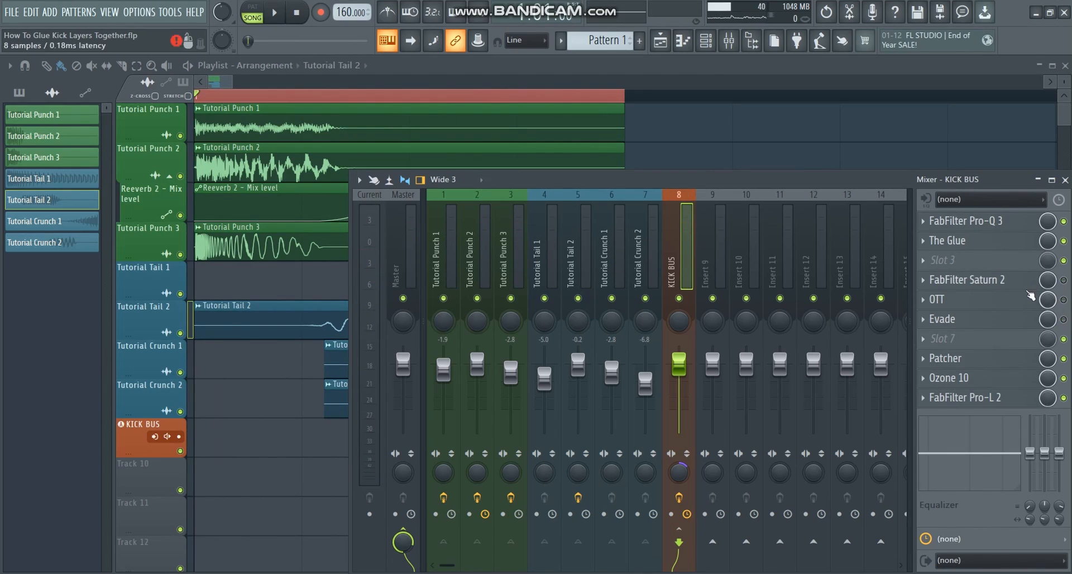
key(space)
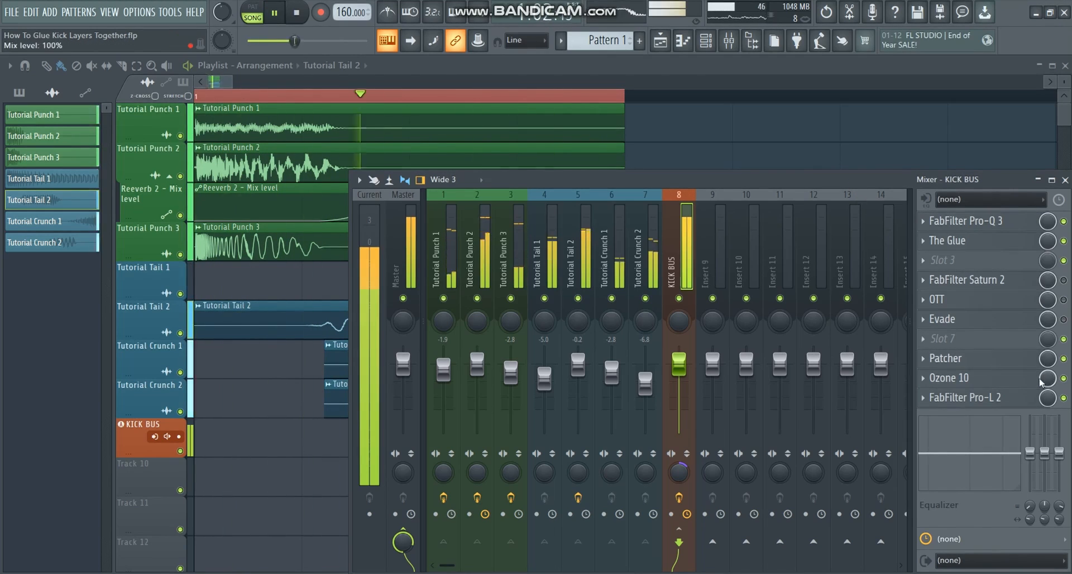
click(1064, 378)
click(1063, 378)
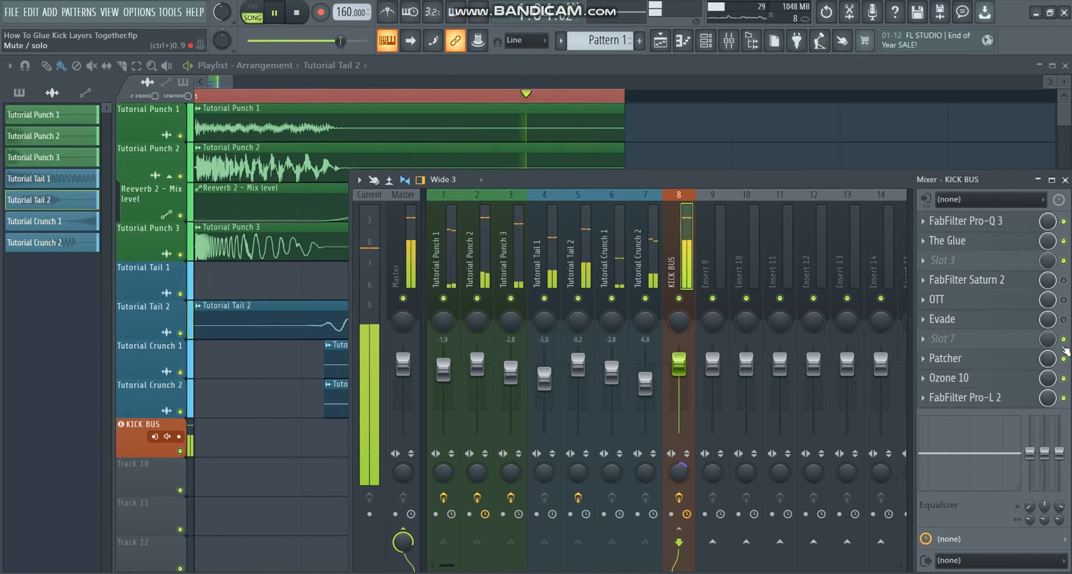
click(1064, 280)
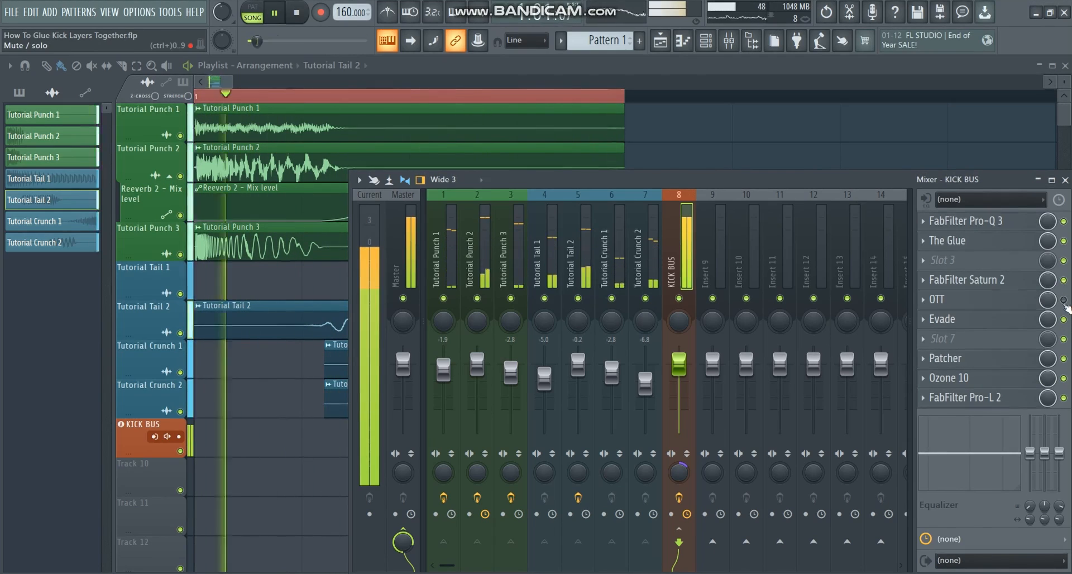
click(1064, 320)
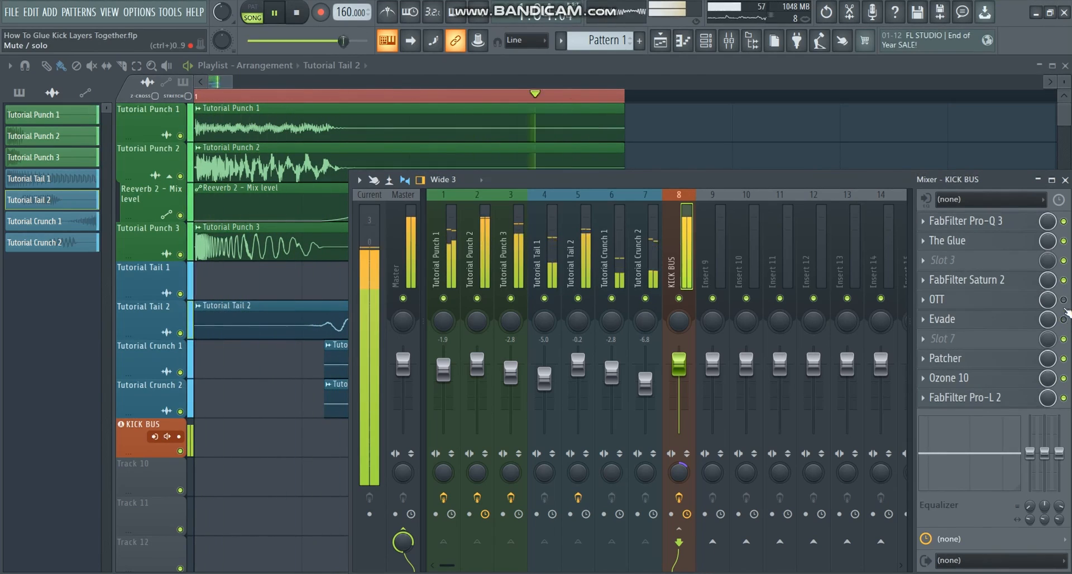
click(1063, 280)
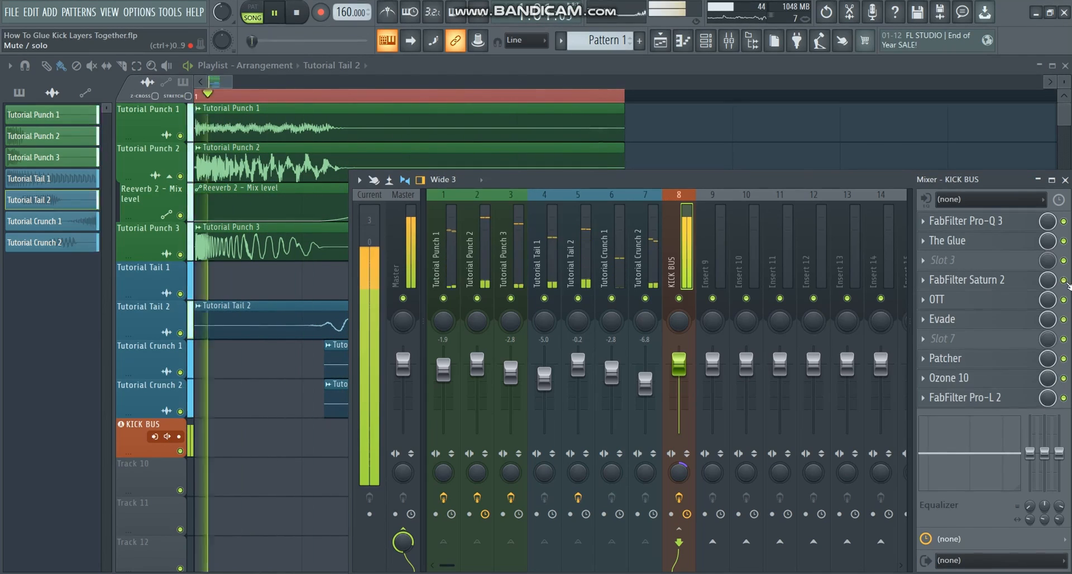
key(space)
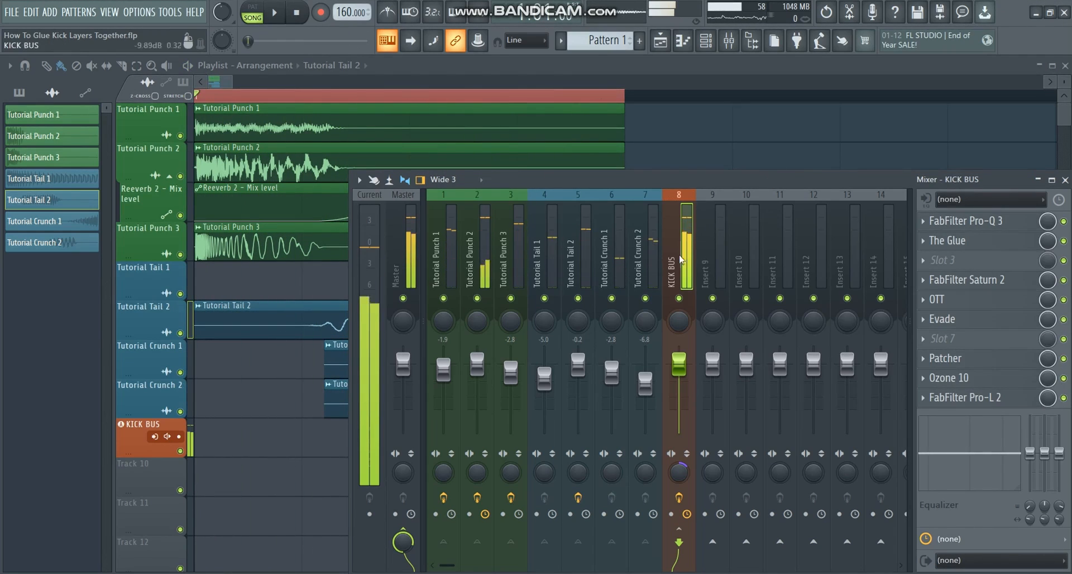